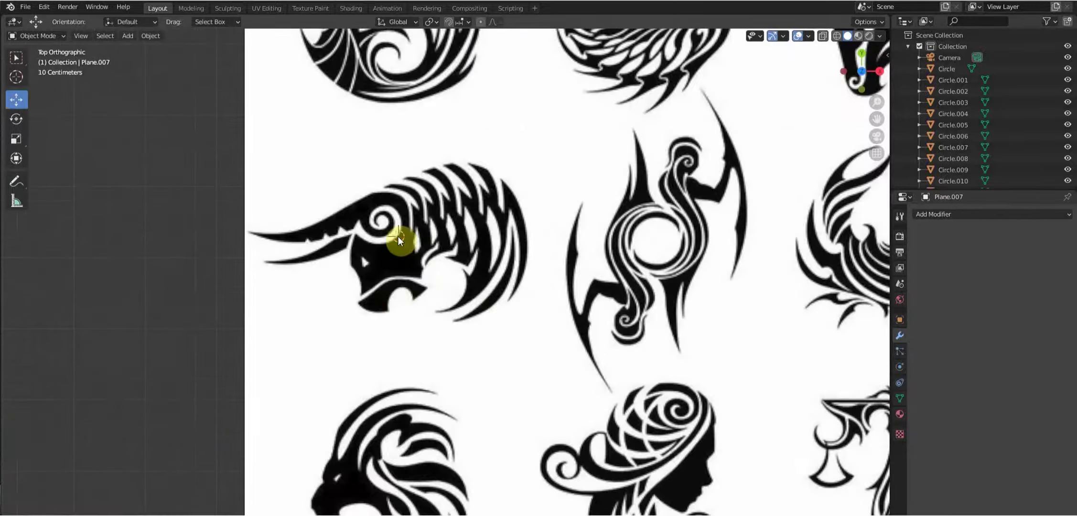
# Select Plane.005 in Edit Mode with vertex select and pick the last vertex at the bull's jaw.
pyautogui.click(396, 240)
pyautogui.press('Tab')
pyautogui.hotkey('ctrl', 'Tab')
pyautogui.click(271, 279)
pyautogui.click(316, 294)
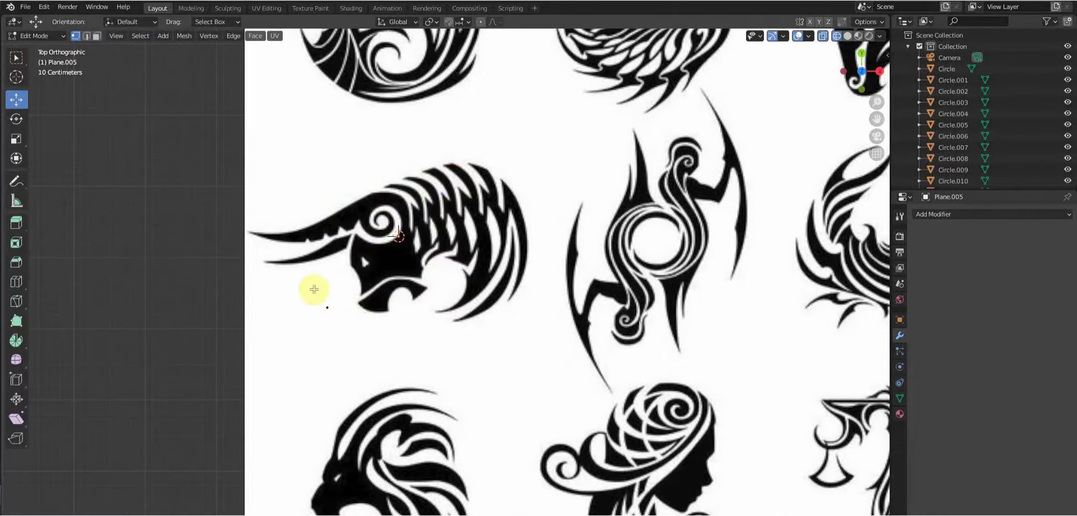
pyautogui.scroll(3, 312, 291)
# Extrude four vertices down the jaw edge to the lower jaw corner.
pyautogui.press('e')
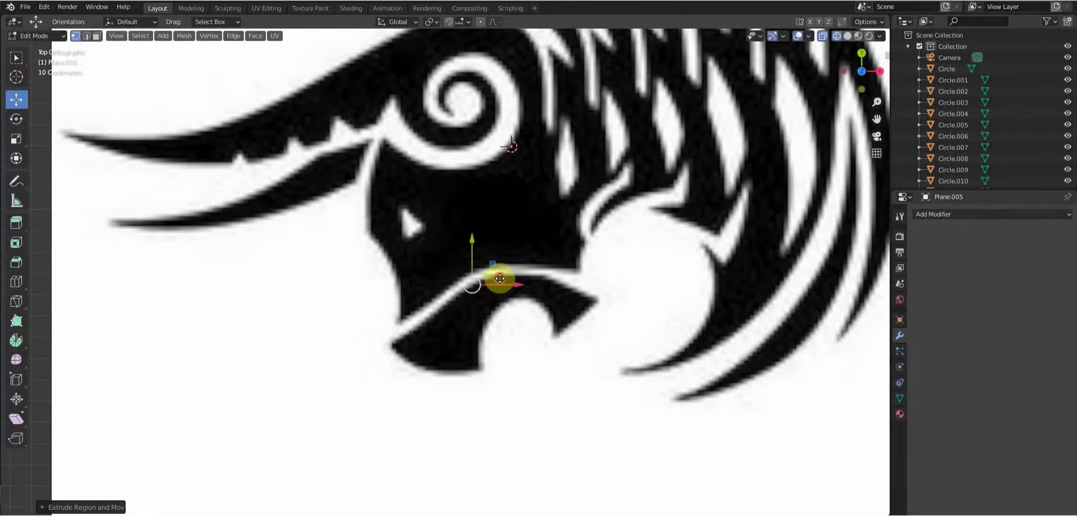
pyautogui.click(602, 303)
pyautogui.press('e')
pyautogui.click(571, 337)
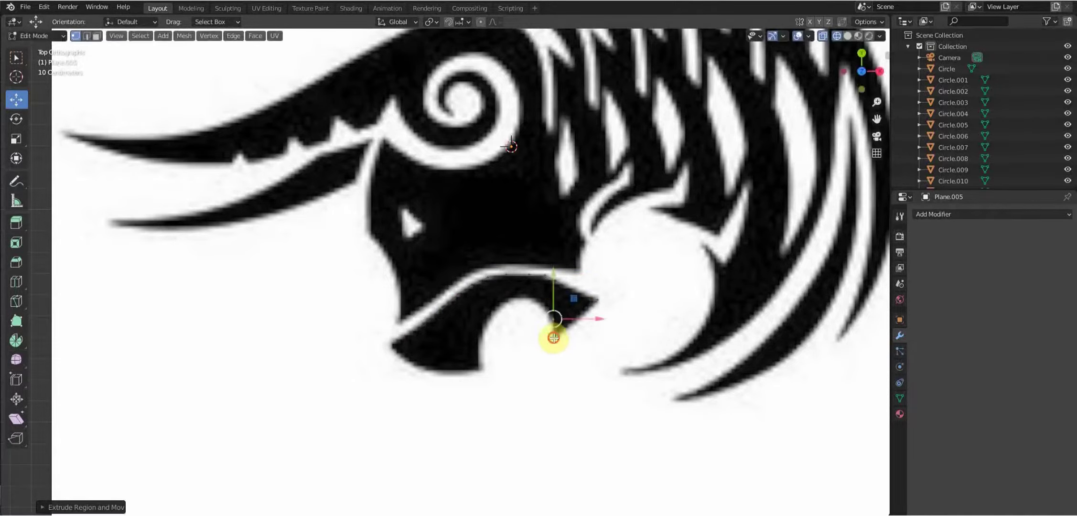
pyautogui.press('e')
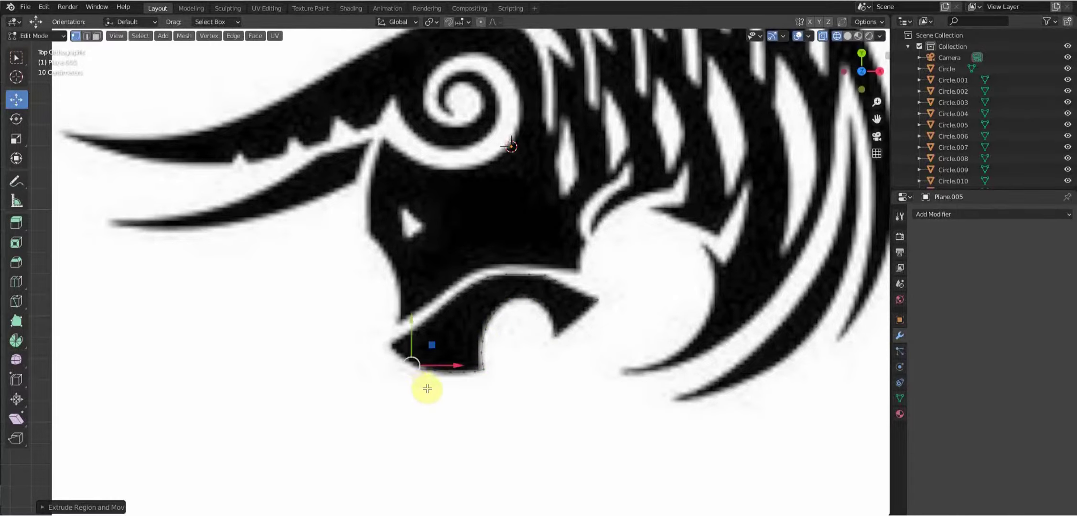
pyautogui.click(414, 379)
pyautogui.press('e')
pyautogui.click(386, 361)
# Continue the outline to the jaw's lower-left tip and along the white line to its end.
pyautogui.scroll(4, 386, 361)
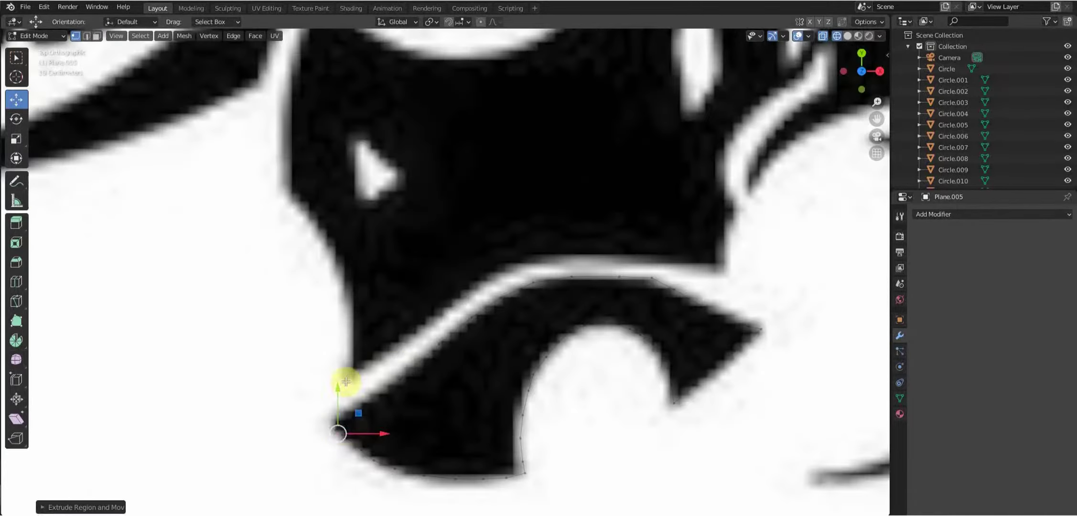
pyautogui.press('e')
pyautogui.click(342, 431)
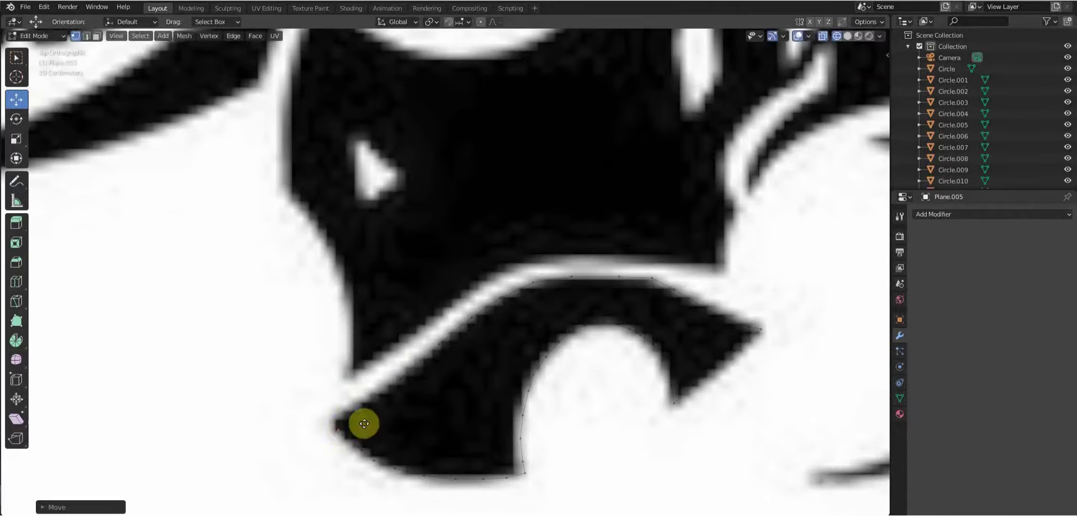
pyautogui.press('e')
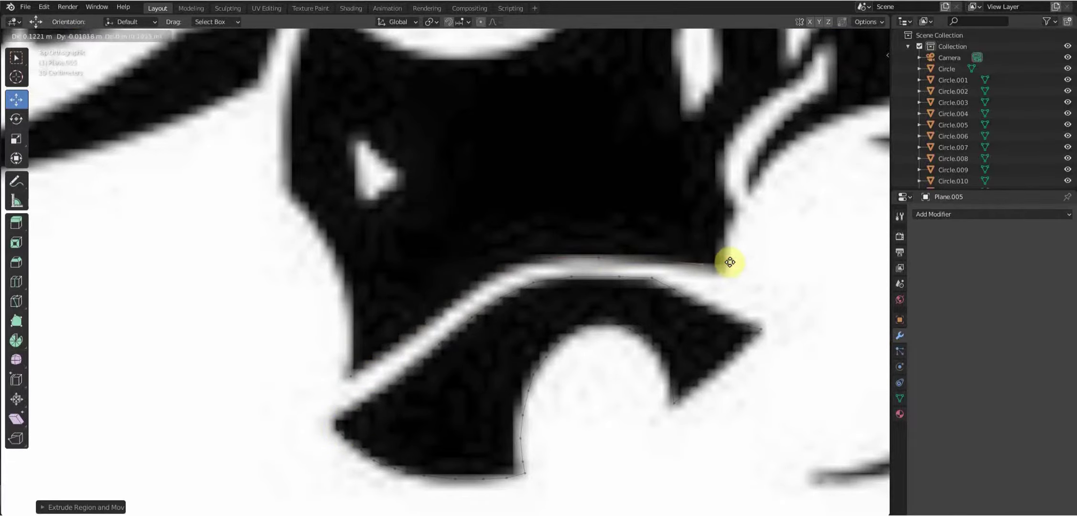
pyautogui.click(756, 210)
pyautogui.press('e')
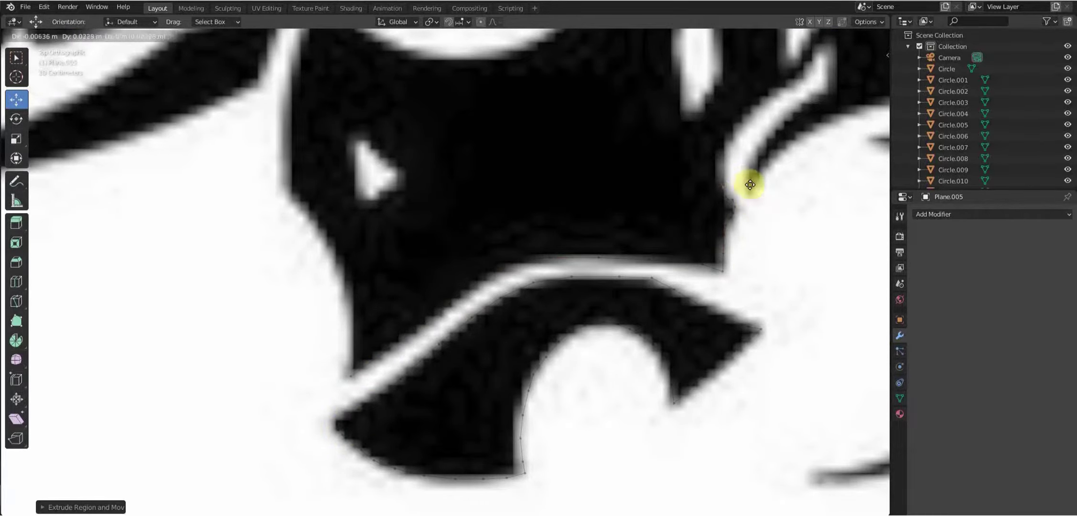
pyautogui.click(749, 184)
pyautogui.keyDown('shift'); pyautogui.moveTo(750, 184); pyautogui.dragTo(530, 334, button='middle'); pyautogui.keyUp('shift')
# Extrude vertices up the bull's neck contour to the white curve's edge.
pyautogui.press('e')
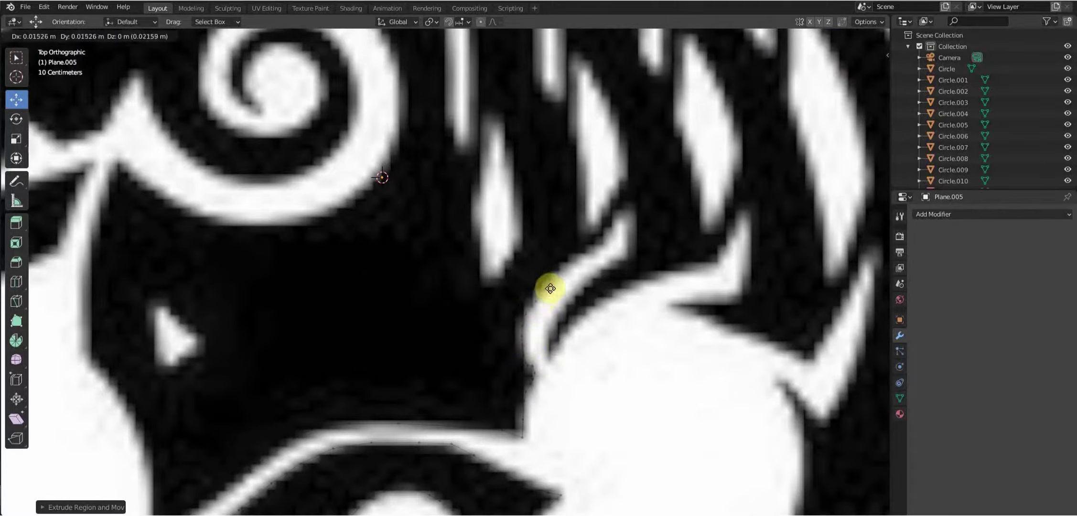
pyautogui.click(621, 232)
pyautogui.press('e')
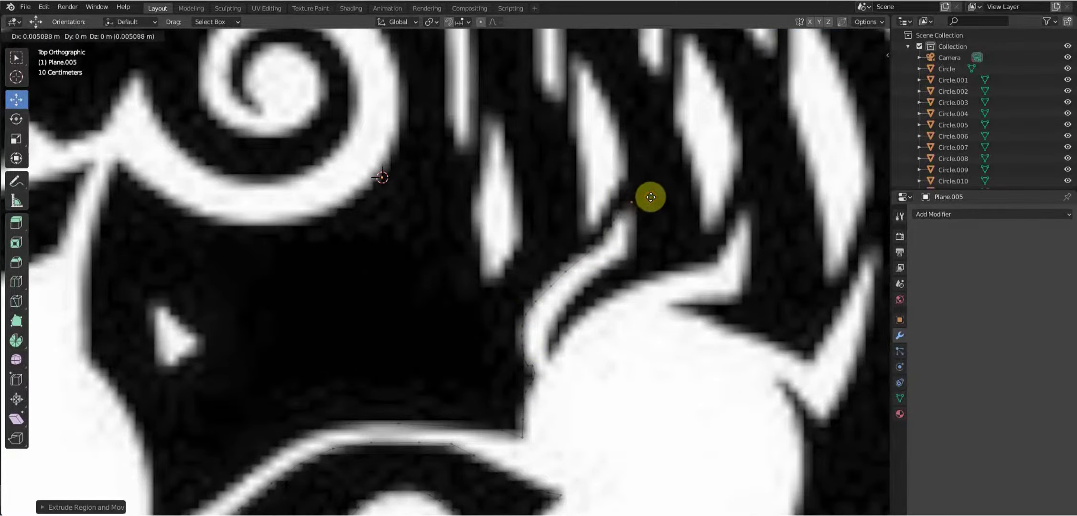
pyautogui.click(643, 210)
pyautogui.press('e')
pyautogui.click(641, 259)
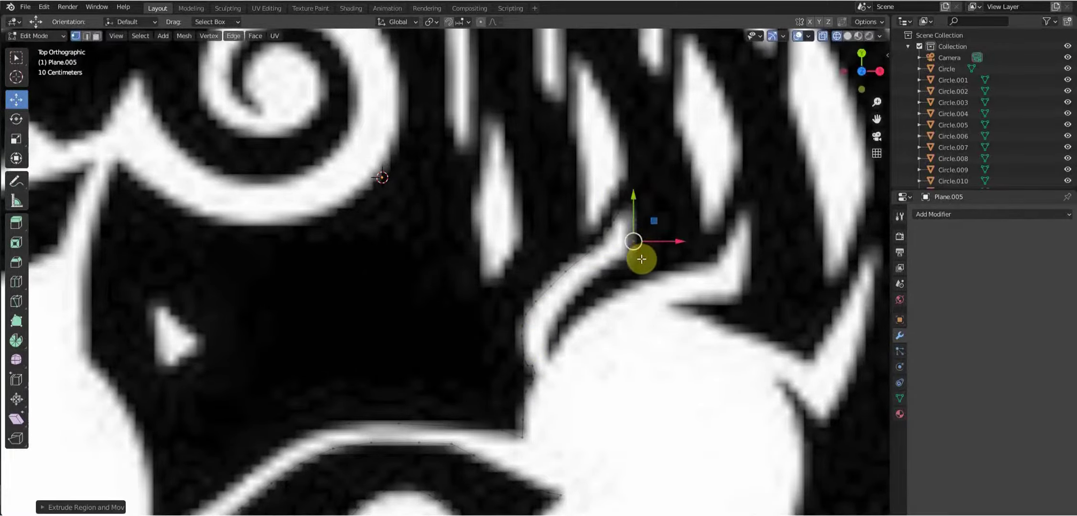
pyautogui.press('e')
pyautogui.click(603, 287)
# Trace the white curve through its bend to the strand tip and upper curve.
pyautogui.press('e')
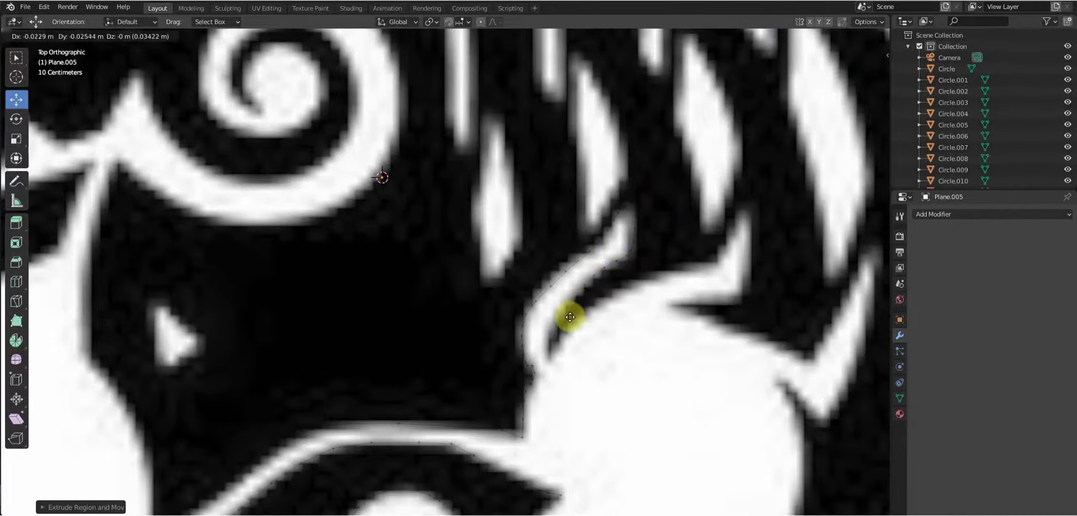
pyautogui.click(545, 353)
pyautogui.press('e')
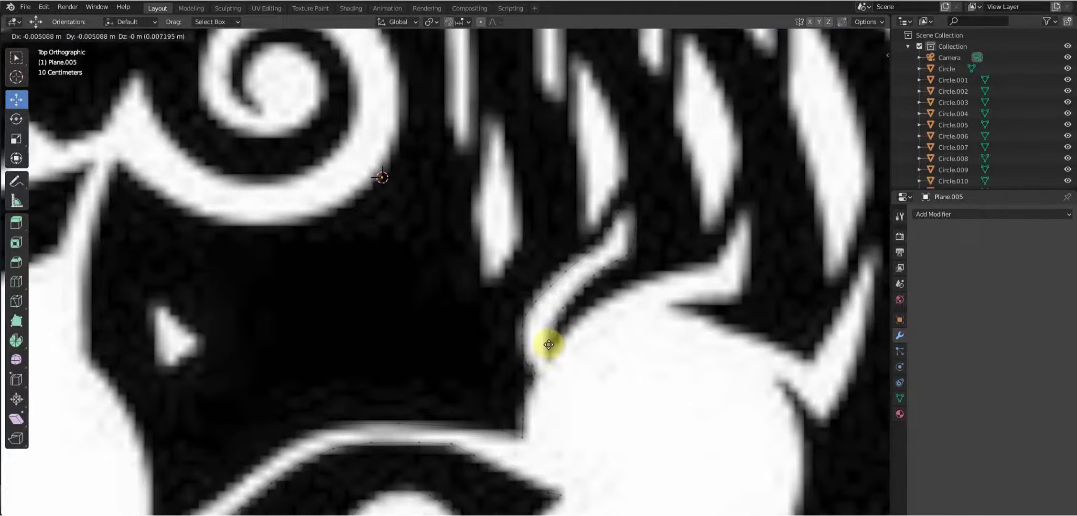
pyautogui.click(548, 354)
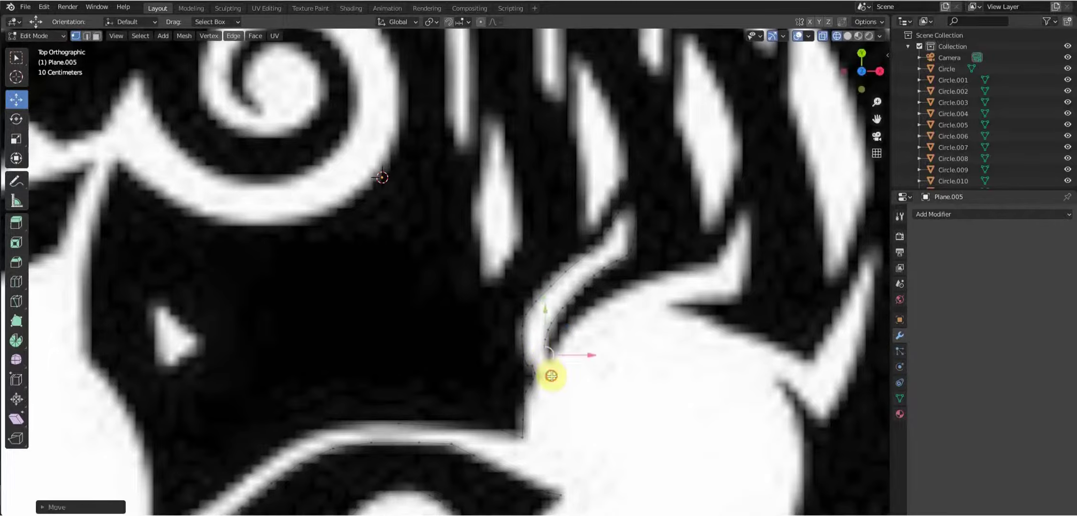
pyautogui.press('e')
pyautogui.click(580, 340)
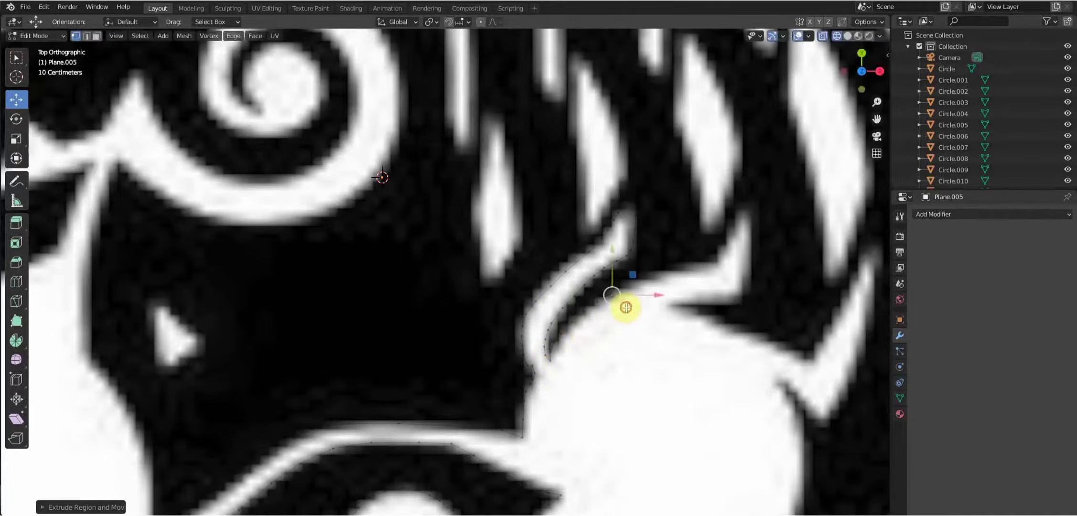
pyautogui.press('e')
pyautogui.click(710, 286)
# Follow the white curve's top rightward under the mane strand to its corners.
pyautogui.press('e')
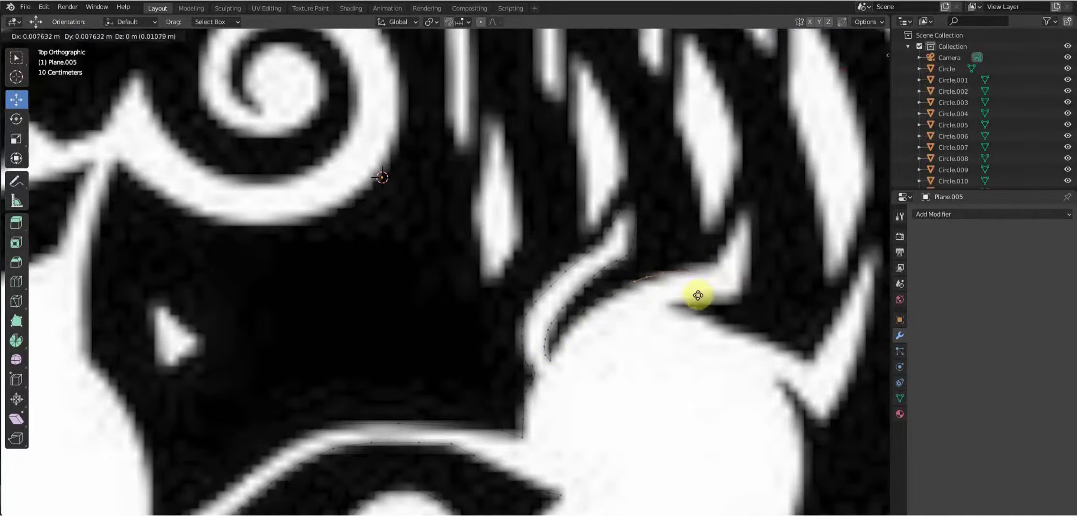
pyautogui.click(644, 290)
pyautogui.press('e')
pyautogui.click(690, 260)
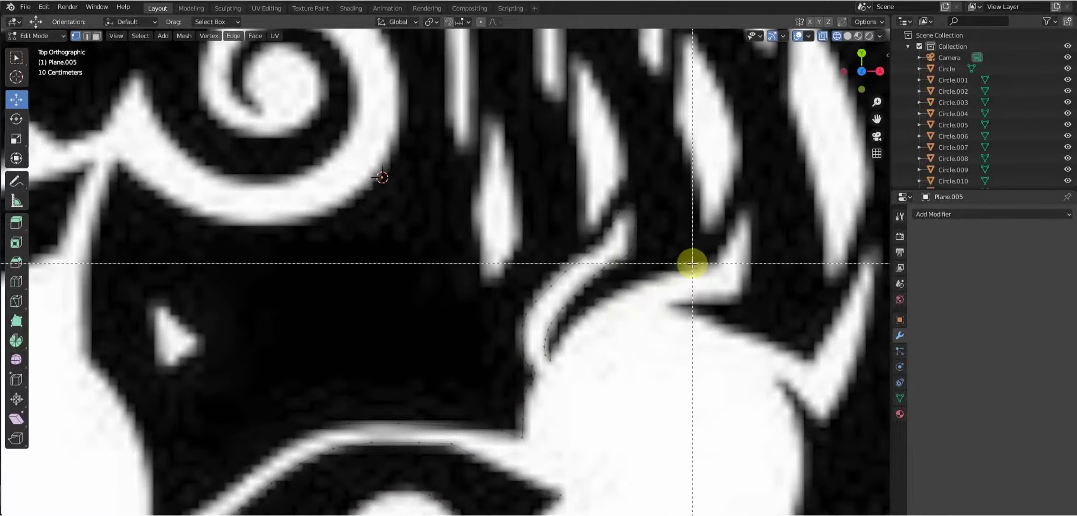
pyautogui.press('e')
pyautogui.click(704, 283)
pyautogui.press('e')
pyautogui.click(719, 270)
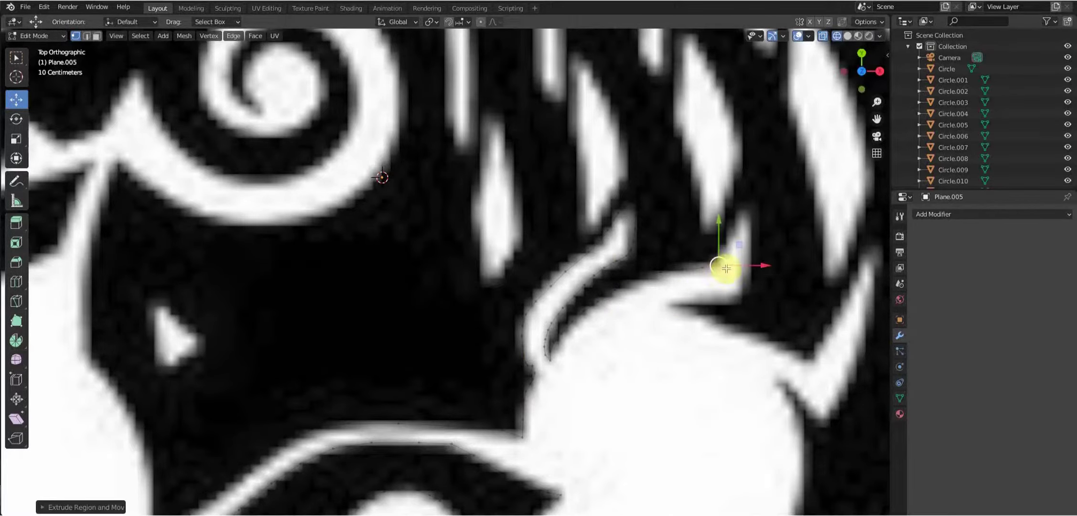
pyautogui.press('e')
pyautogui.click(726, 253)
# Trace the mane strand's edge around its point.
pyautogui.press('e')
pyautogui.click(736, 232)
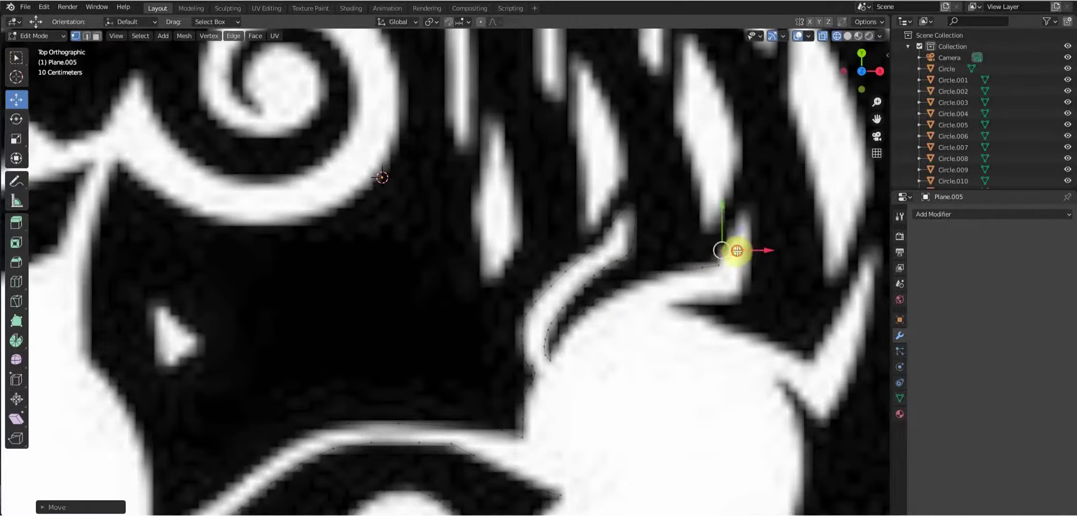
pyautogui.press('e')
pyautogui.click(743, 235)
pyautogui.press('e')
pyautogui.click(754, 223)
# Extend the outline down under the mane strand to the next strand tip.
pyautogui.press('e')
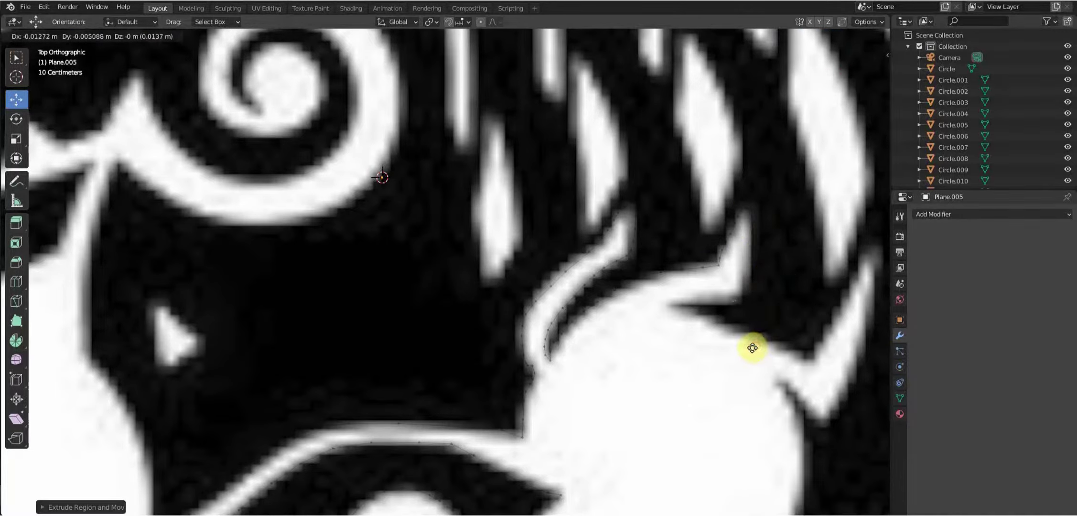
pyautogui.click(713, 350)
pyautogui.press('e')
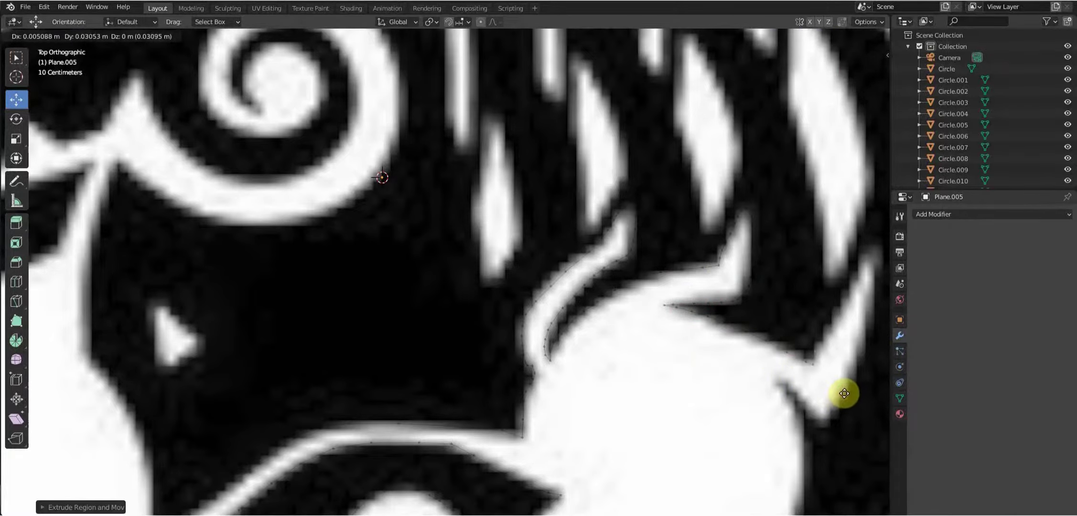
pyautogui.keyDown('shift'); pyautogui.moveTo(844, 393); pyautogui.dragTo(606, 384, button='middle'); pyautogui.keyUp('shift')
pyautogui.click(605, 382)
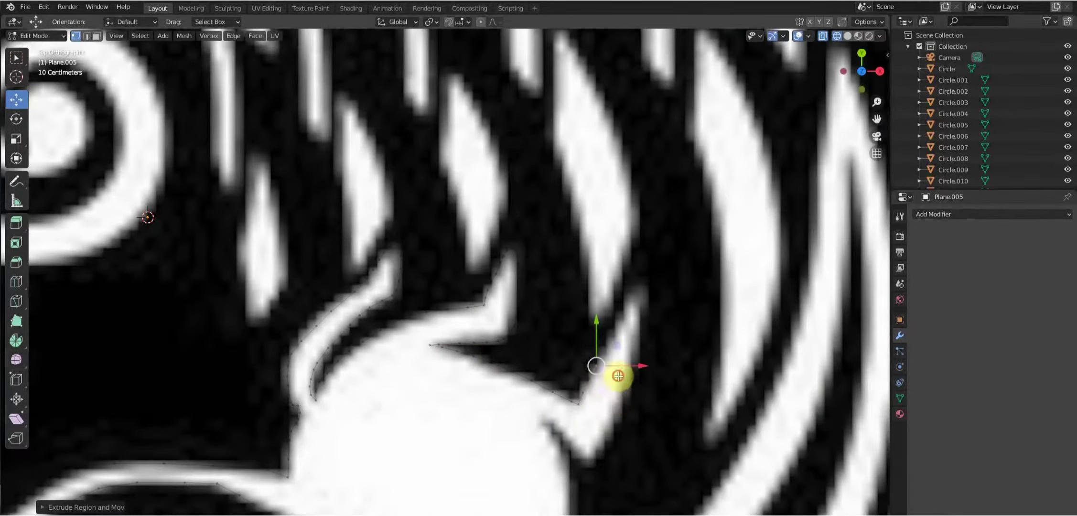
pyautogui.press('e')
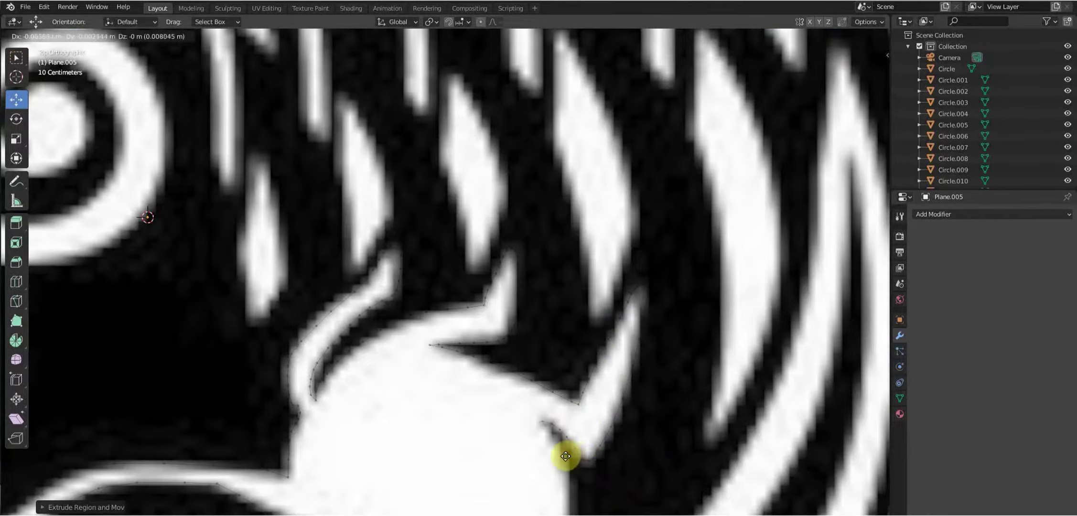
pyautogui.scroll(-4, 579, 470)
pyautogui.scroll(4, 673, 306)
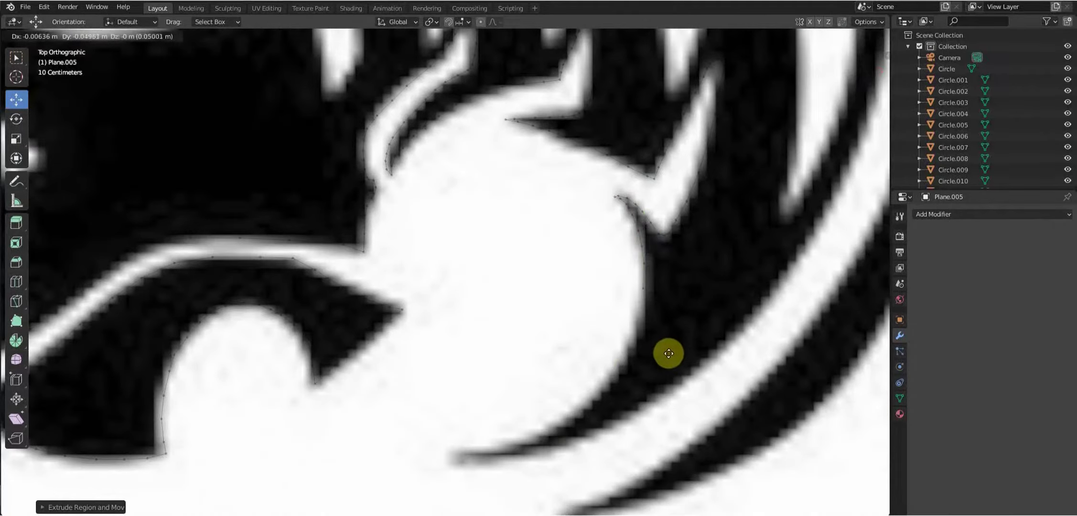
# Extrude vertices down the white curve's right side and onto the mane outline.
pyautogui.click(666, 378)
pyautogui.press('e')
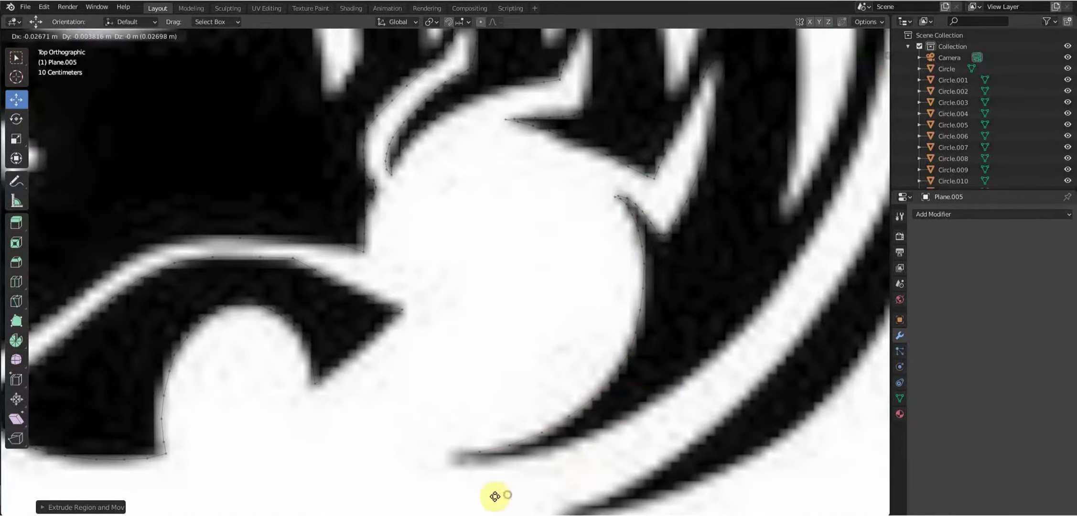
pyautogui.click(654, 457)
pyautogui.moveTo(750, 425)
pyautogui.keyDown('shift'); pyautogui.mouseDown(button='middle')
pyautogui.moveTo(548, 415)
pyautogui.moveTo(476, 444)
pyautogui.mouseUp(button='middle'); pyautogui.keyUp('shift')
pyautogui.press('e')
pyautogui.keyDown('shift'); pyautogui.moveTo(545, 372); pyautogui.dragTo(483, 393, button='middle'); pyautogui.keyUp('shift')
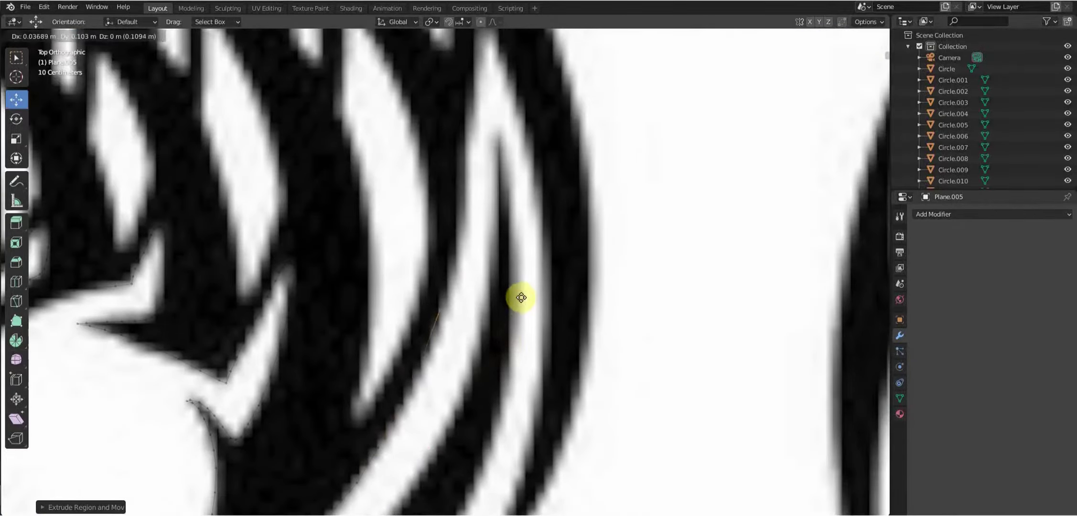
pyautogui.click(521, 298)
# Add a vertex on the outer mane curve and move it onto the stroke edge.
pyautogui.keyDown('shift'); pyautogui.moveTo(556, 284); pyautogui.dragTo(457, 404, button='middle'); pyautogui.keyUp('shift')
pyautogui.press('e')
pyautogui.click(456, 415)
pyautogui.press('g')
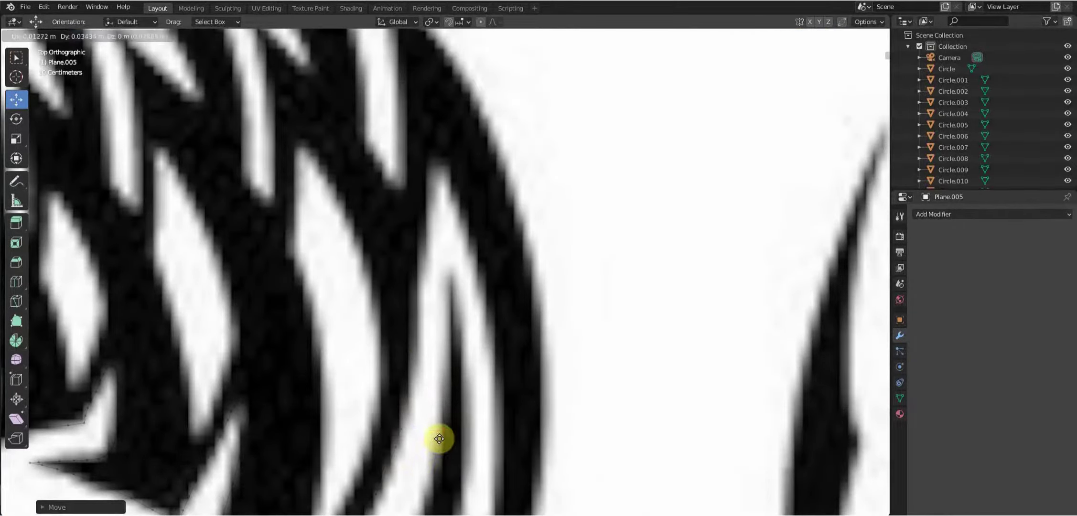
pyautogui.click(452, 362)
pyautogui.keyDown('shift'); pyautogui.moveTo(451, 362); pyautogui.dragTo(384, 396, button='middle'); pyautogui.keyUp('shift')
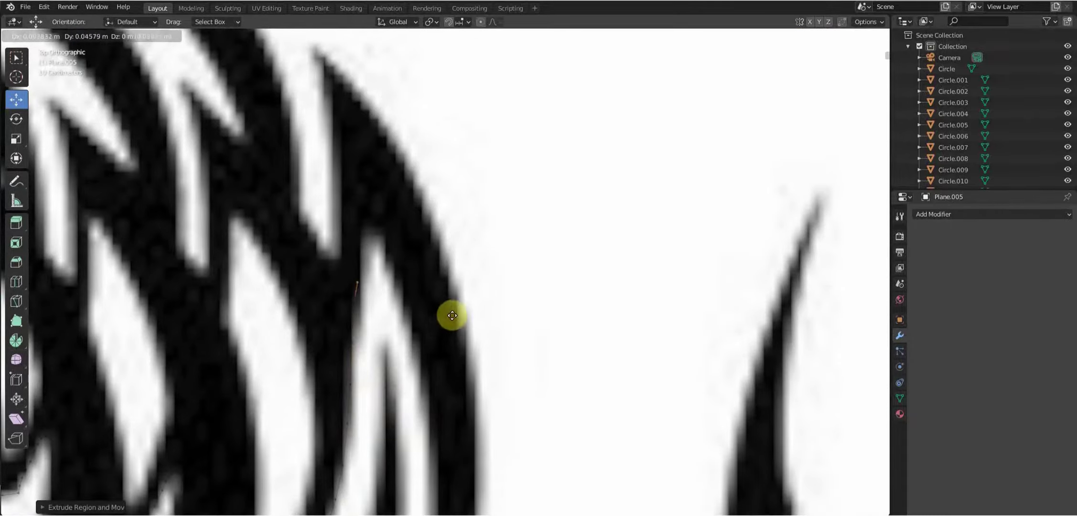
# Place two more vertices along the curved dark stroke's edge.
pyautogui.press('e')
pyautogui.click(465, 275)
pyautogui.press('e')
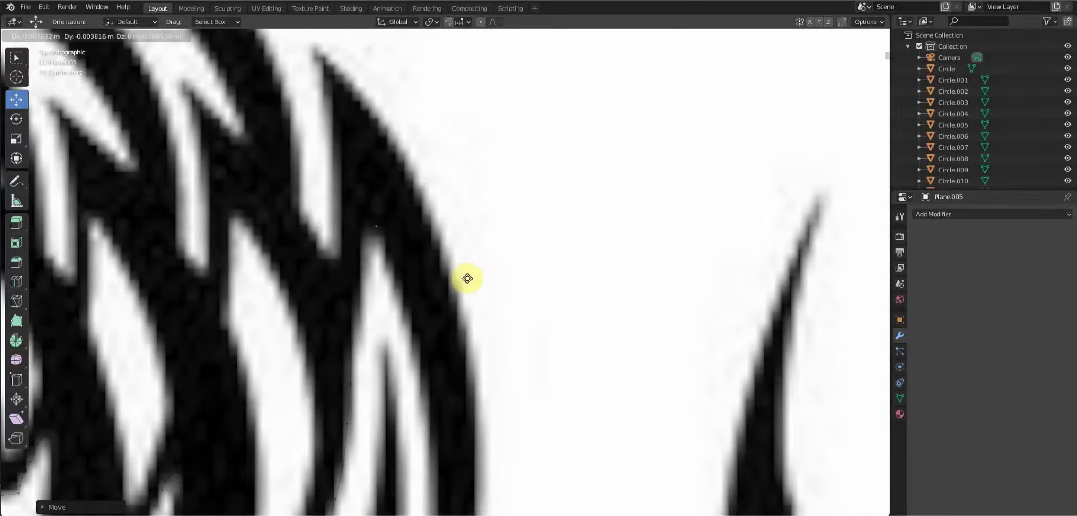
pyautogui.keyDown('shift'); pyautogui.moveTo(504, 404); pyautogui.dragTo(412, 231, button='middle'); pyautogui.keyUp('shift')
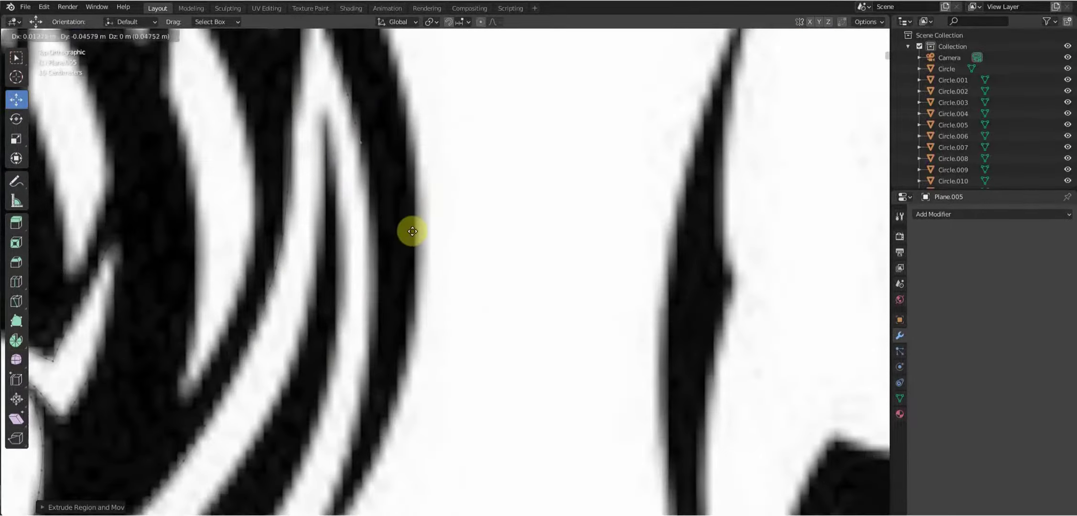
pyautogui.keyDown('shift'); pyautogui.moveTo(426, 414); pyautogui.dragTo(503, 308, button='middle'); pyautogui.keyUp('shift')
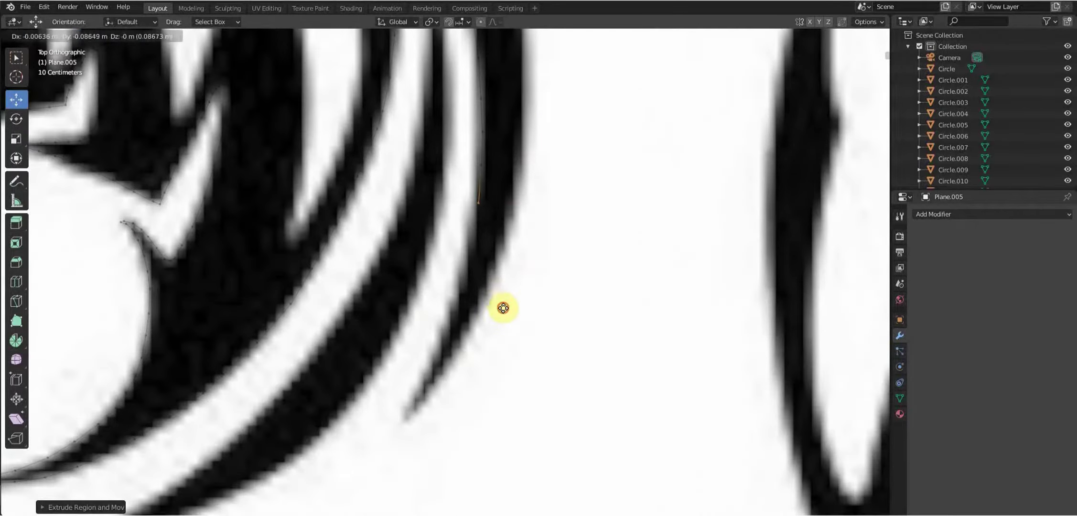
pyautogui.click(446, 481)
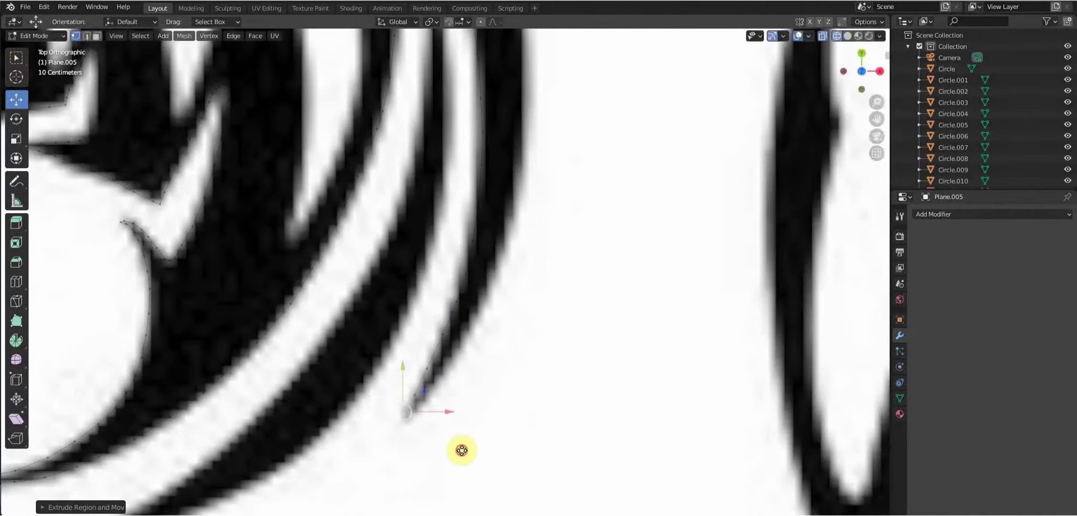
# Extrude another vertex while panning and zooming to the next stroke section.
pyautogui.keyDown('shift'); pyautogui.moveTo(470, 447); pyautogui.dragTo(574, 300, button='middle'); pyautogui.keyUp('shift')
pyautogui.scroll(2, 533, 341)
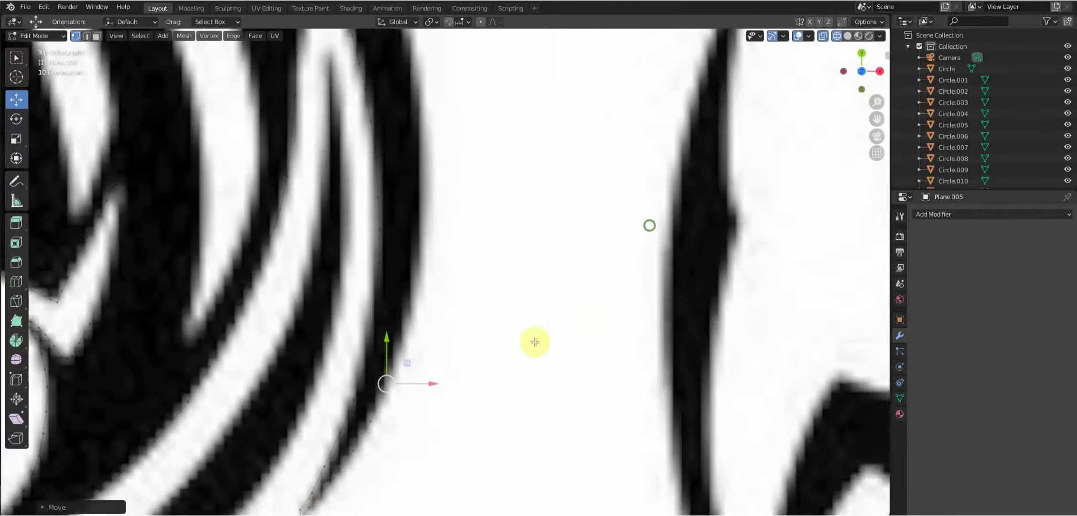
pyautogui.scroll(2, 443, 393)
pyautogui.press('e')
pyautogui.scroll(1, 473, 240)
pyautogui.scroll(2, 457, 385)
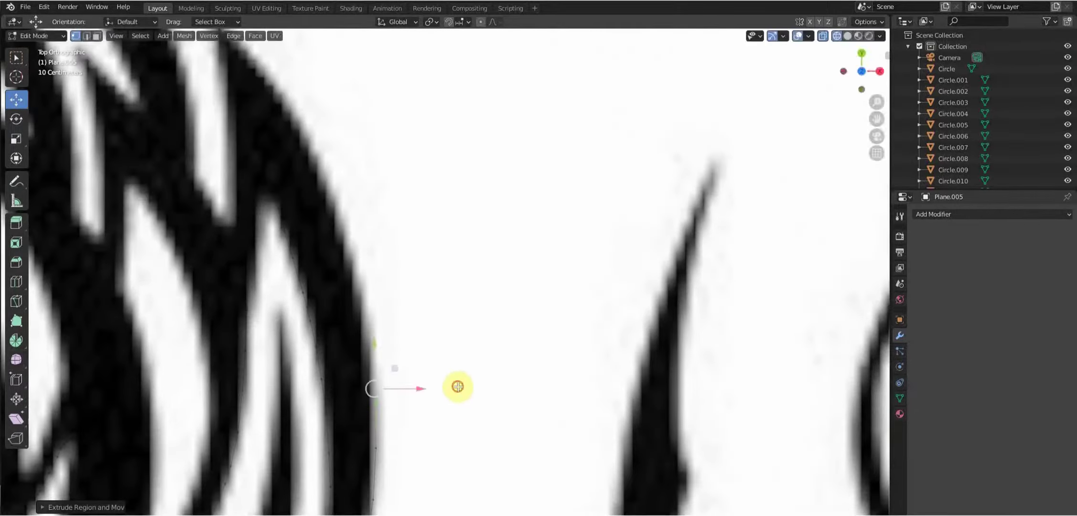
pyautogui.keyDown('shift'); pyautogui.moveTo(445, 290); pyautogui.dragTo(543, 392, button='middle'); pyautogui.keyUp('shift')
pyautogui.scroll(-1, 542, 393)
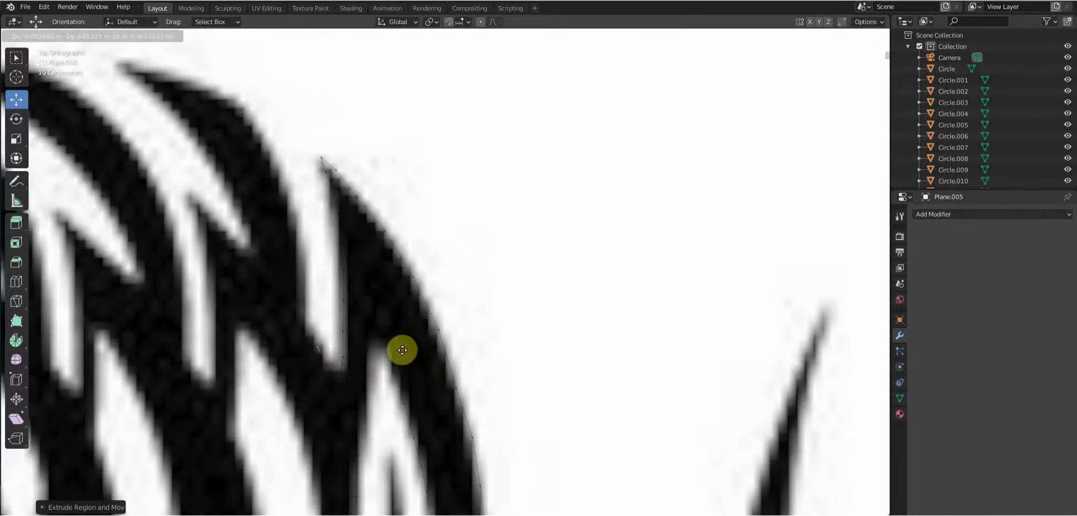
# Extrude outline vertices leftward along the stripe's stroke edge, repositioning one vertex to fit.
pyautogui.click(387, 325)
pyautogui.scroll(-5, 378, 327)
pyautogui.scroll(5, 394, 325)
pyautogui.press('e')
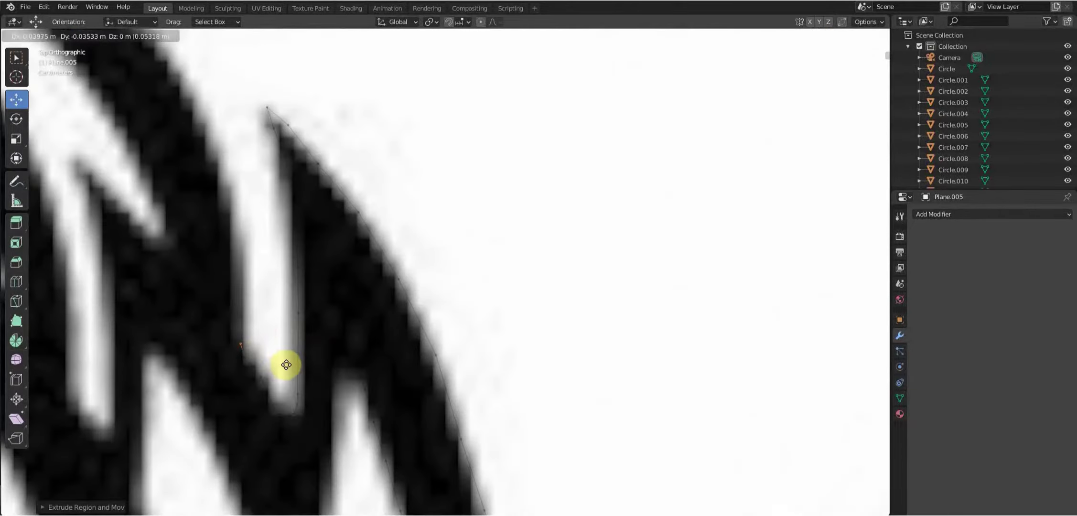
pyautogui.click(286, 315)
pyautogui.press('e')
pyautogui.click(281, 244)
pyautogui.keyDown('shift'); pyautogui.moveTo(281, 244); pyautogui.dragTo(438, 414, button='middle'); pyautogui.keyUp('shift')
pyautogui.press('e')
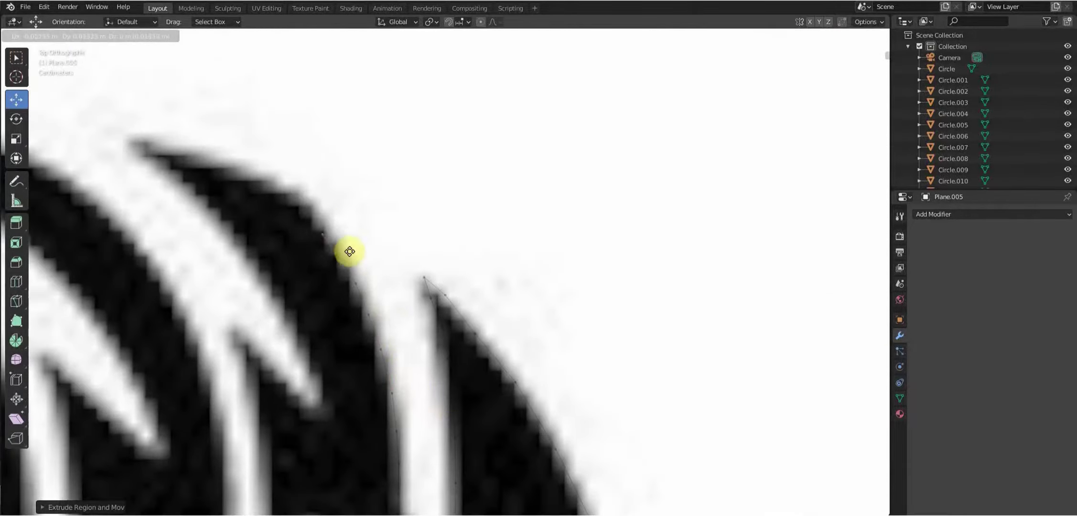
pyautogui.click(283, 189)
pyautogui.press('e')
pyautogui.click(196, 170)
pyautogui.press('e')
pyautogui.click(301, 310)
pyautogui.press('g')
pyautogui.click(348, 400)
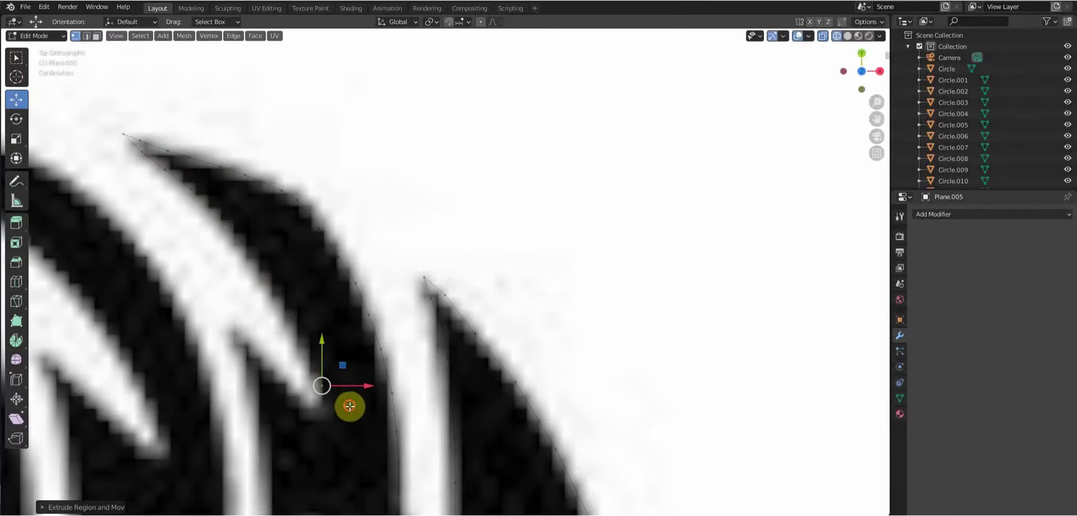
# Extend the outline up and left onto the pointed tip of the mane strand.
pyautogui.press('e')
pyautogui.click(284, 380)
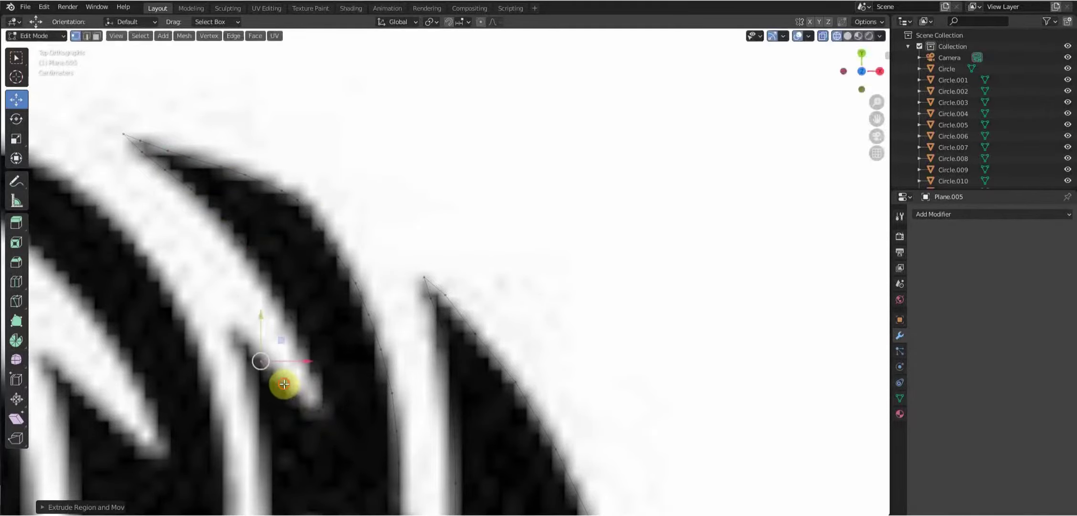
pyautogui.press('e')
pyautogui.press('e')
pyautogui.scroll(3, 276, 404)
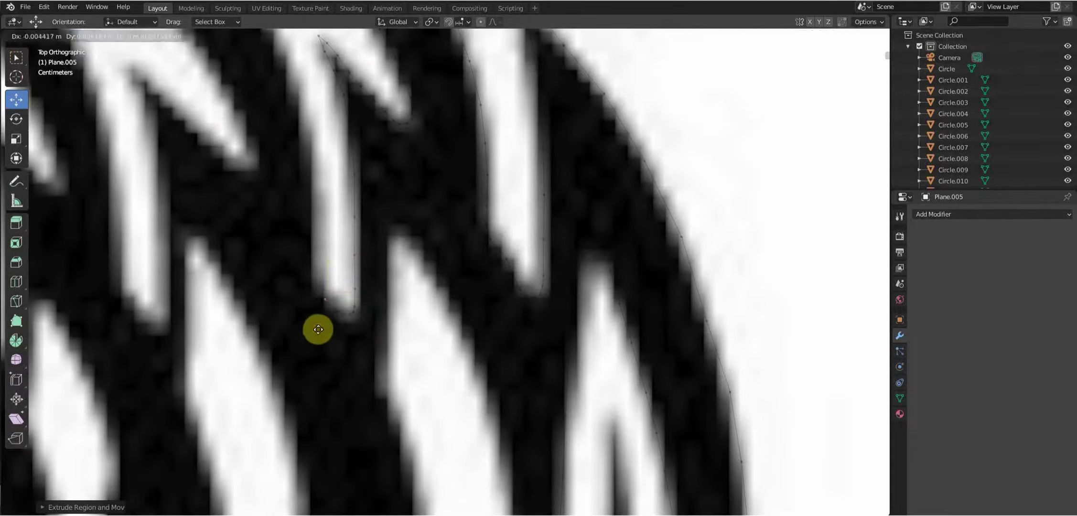
pyautogui.keyDown('shift'); pyautogui.moveTo(303, 181); pyautogui.dragTo(480, 390, button='middle'); pyautogui.keyUp('shift')
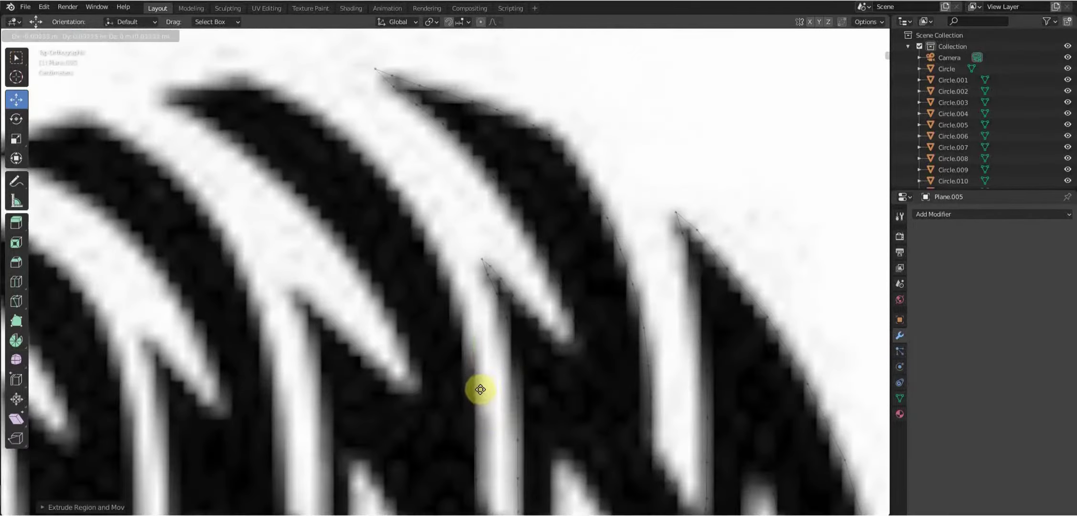
pyautogui.click(475, 361)
pyautogui.press('e')
pyautogui.click(433, 235)
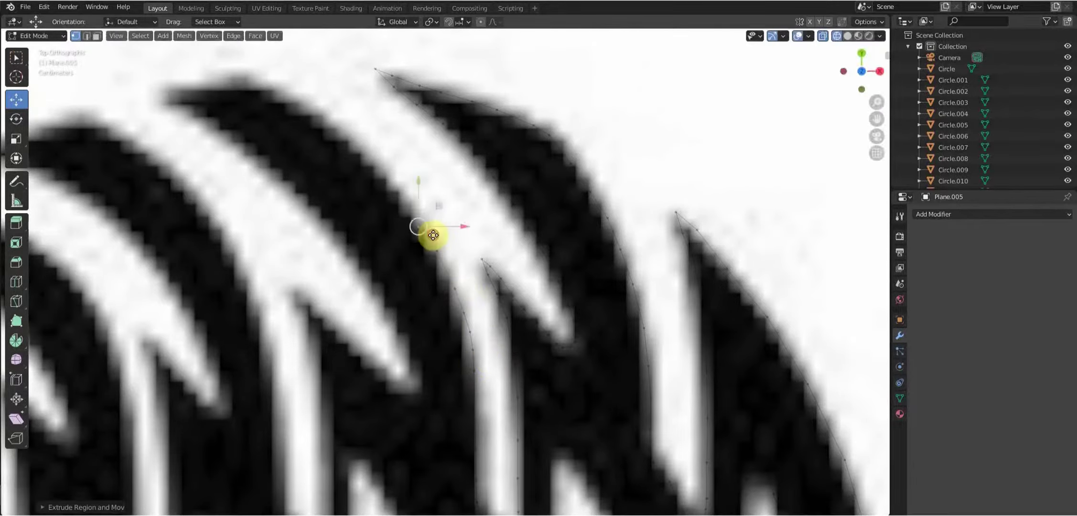
pyautogui.moveTo(433, 235); pyautogui.dragTo(259, 114)
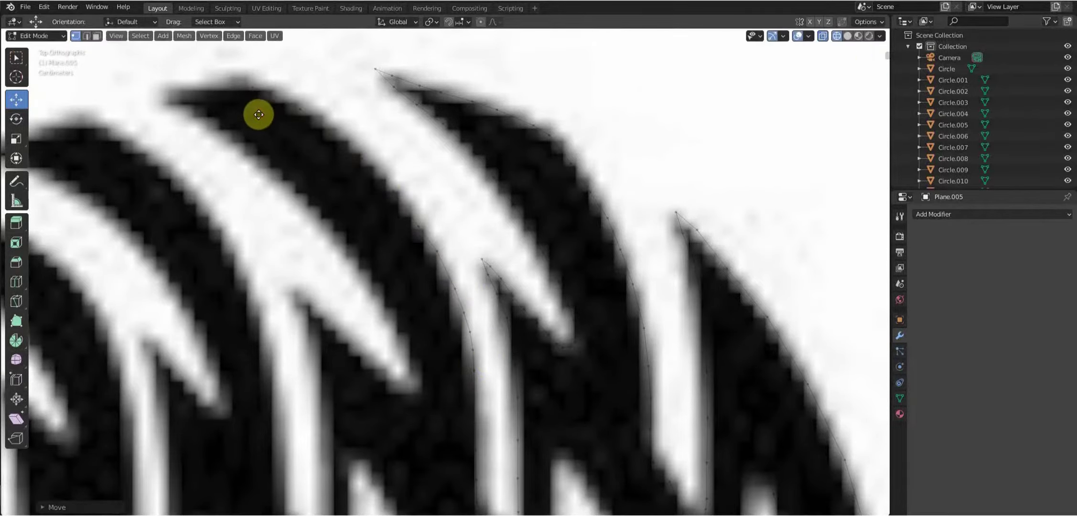
# Trace vertices back down and right along the strand's upper edge.
pyautogui.press('e')
pyautogui.click(205, 135)
pyautogui.press('e')
pyautogui.click(275, 174)
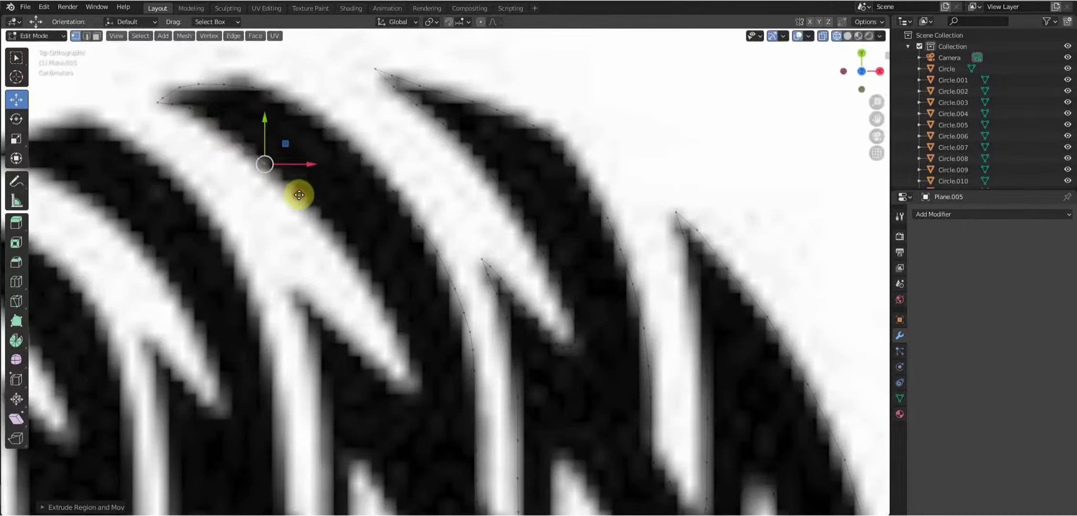
pyautogui.press('e')
pyautogui.click(430, 377)
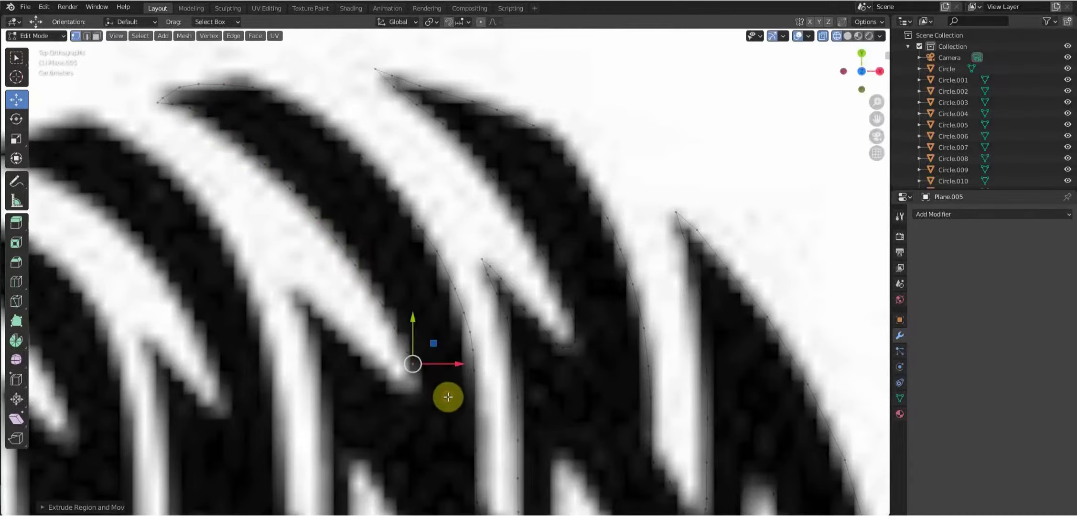
pyautogui.press('e')
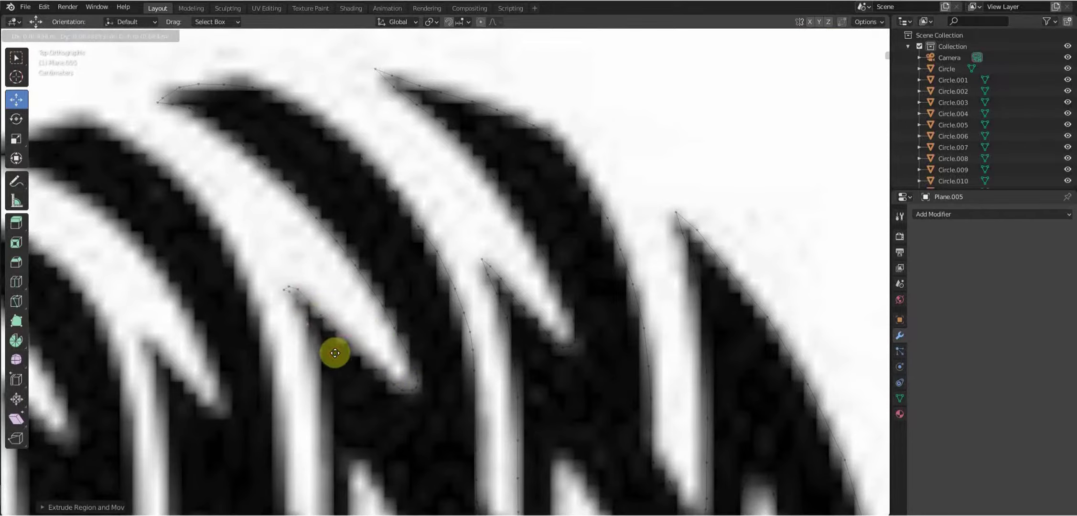
pyautogui.click(339, 374)
pyautogui.keyDown('shift'); pyautogui.moveTo(413, 378); pyautogui.dragTo(414, 297, button='middle'); pyautogui.keyUp('shift')
pyautogui.press('e')
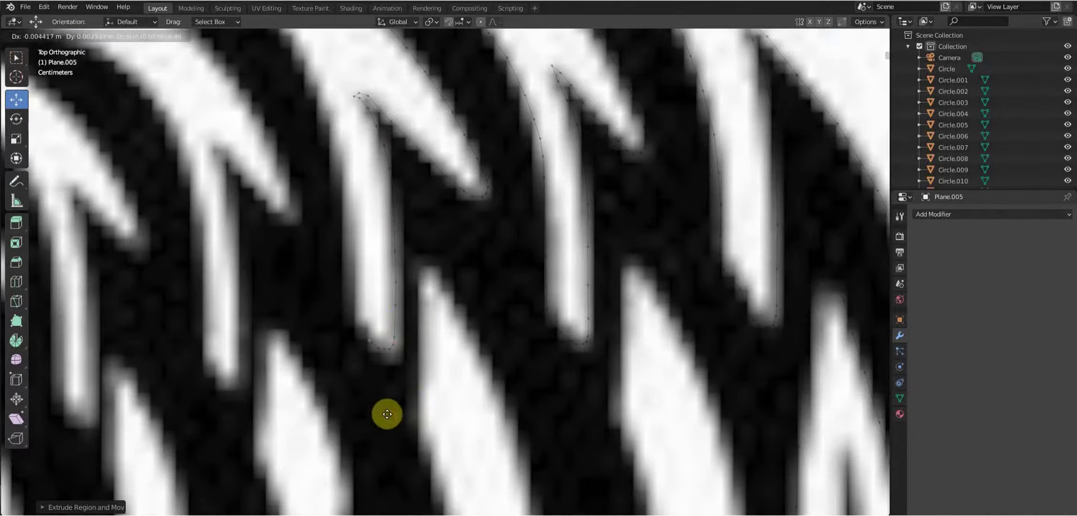
pyautogui.click(351, 215)
# Continue the outline down the stroke and around its bottom turn.
pyautogui.keyDown('shift'); pyautogui.moveTo(343, 185); pyautogui.dragTo(440, 344, button='middle'); pyautogui.keyUp('shift')
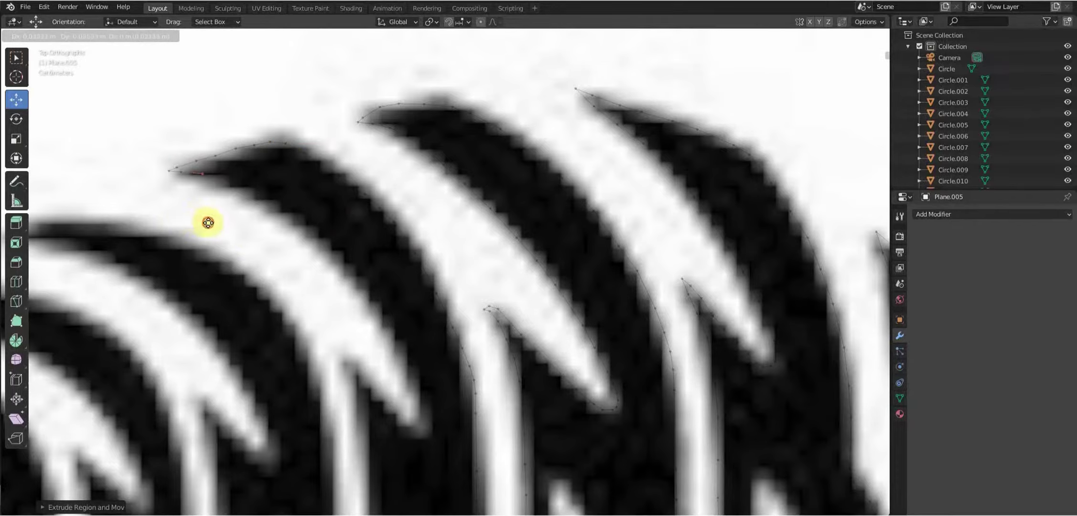
pyautogui.click(281, 248)
pyautogui.press('e')
pyautogui.click(372, 336)
pyautogui.press('e')
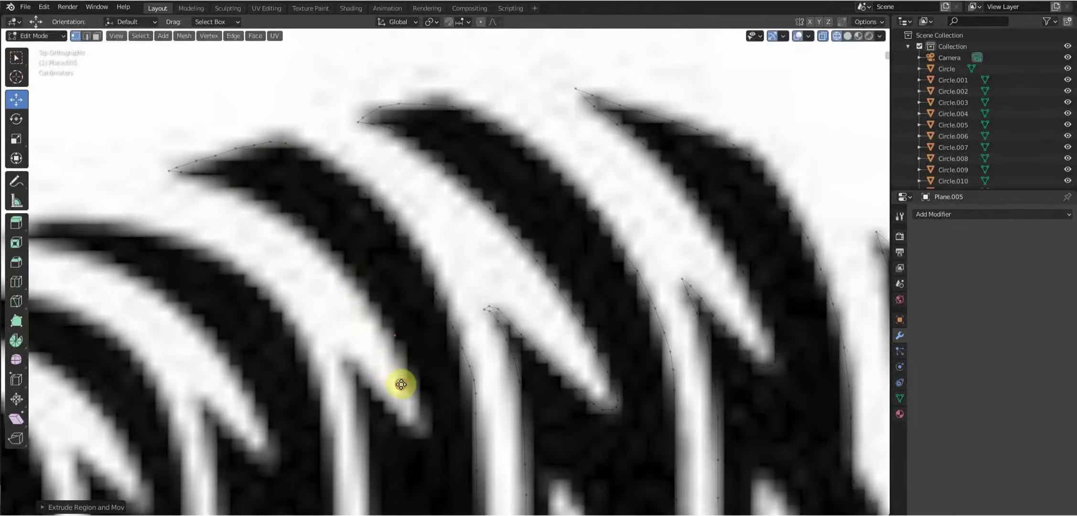
pyautogui.keyDown('shift'); pyautogui.moveTo(401, 384); pyautogui.dragTo(452, 249, button='middle'); pyautogui.keyUp('shift')
pyautogui.press('e')
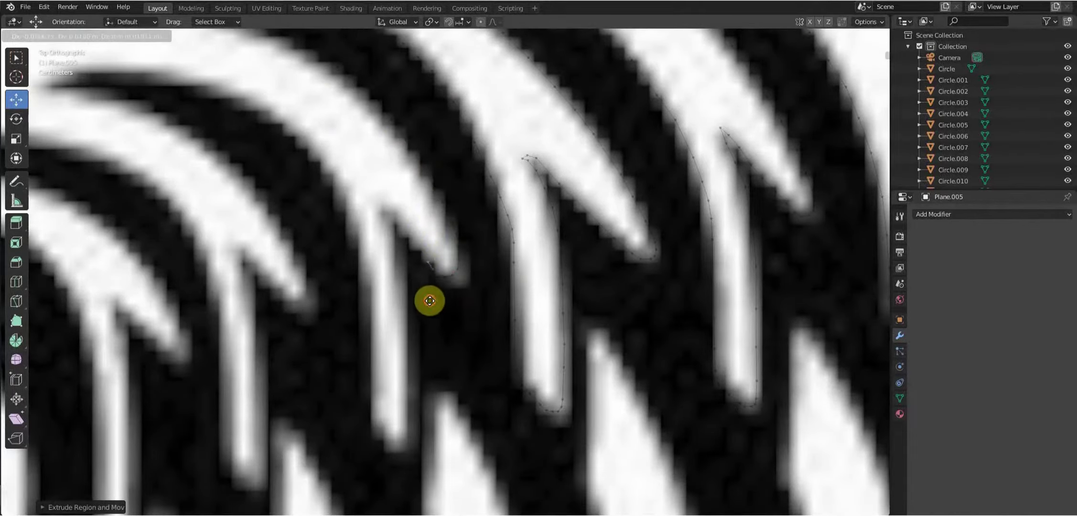
pyautogui.click(399, 257)
pyautogui.press('e')
pyautogui.click(406, 330)
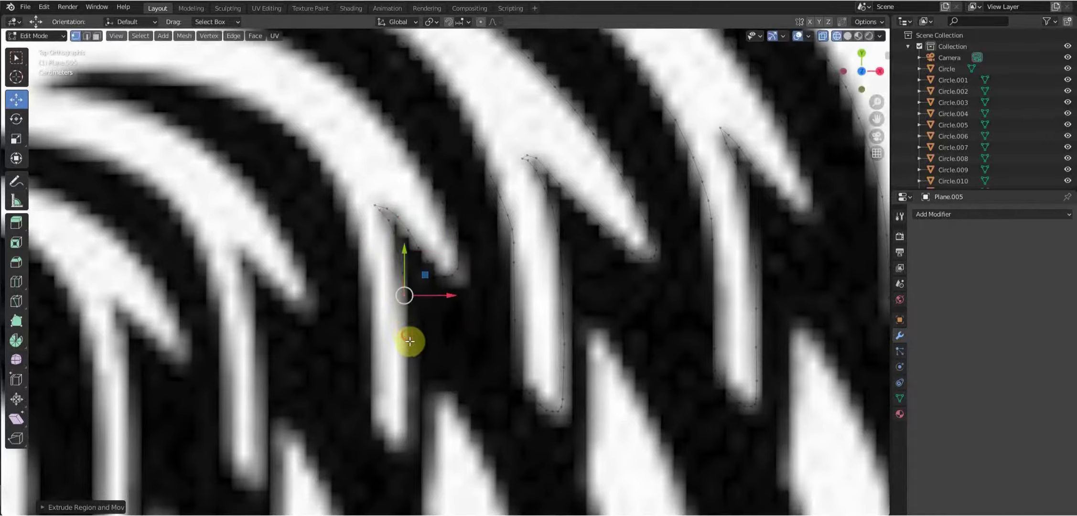
pyautogui.keyDown('shift'); pyautogui.moveTo(408, 341); pyautogui.dragTo(478, 318, button='middle'); pyautogui.keyUp('shift')
pyautogui.press('e')
pyautogui.click(477, 377)
pyautogui.press('e')
pyautogui.click(444, 383)
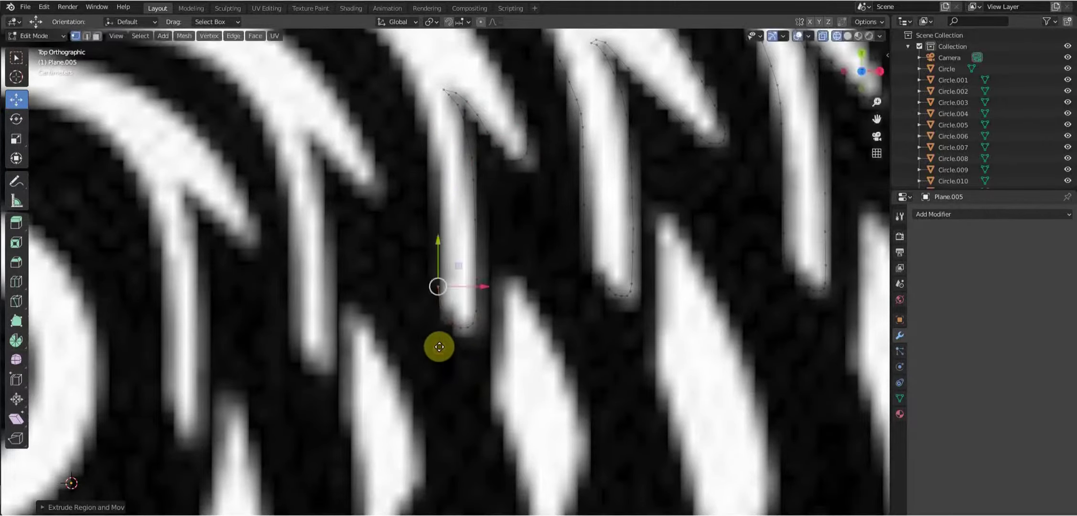
pyautogui.press('e')
pyautogui.click(432, 201)
# Place outline vertices along the edge of the next stripe.
pyautogui.keyDown('shift'); pyautogui.moveTo(433, 201); pyautogui.dragTo(501, 343, button='middle'); pyautogui.keyUp('shift')
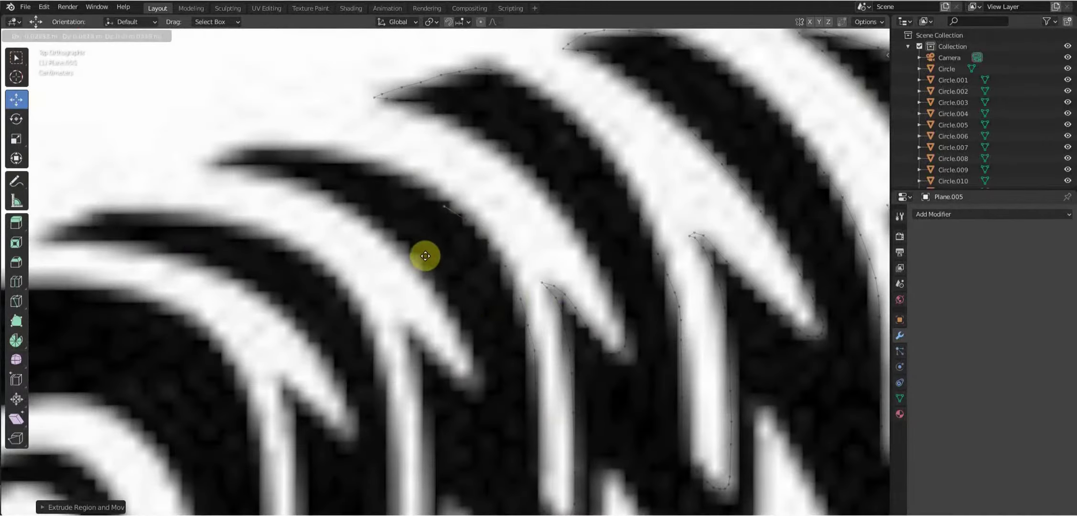
pyautogui.click(262, 196)
pyautogui.press('e')
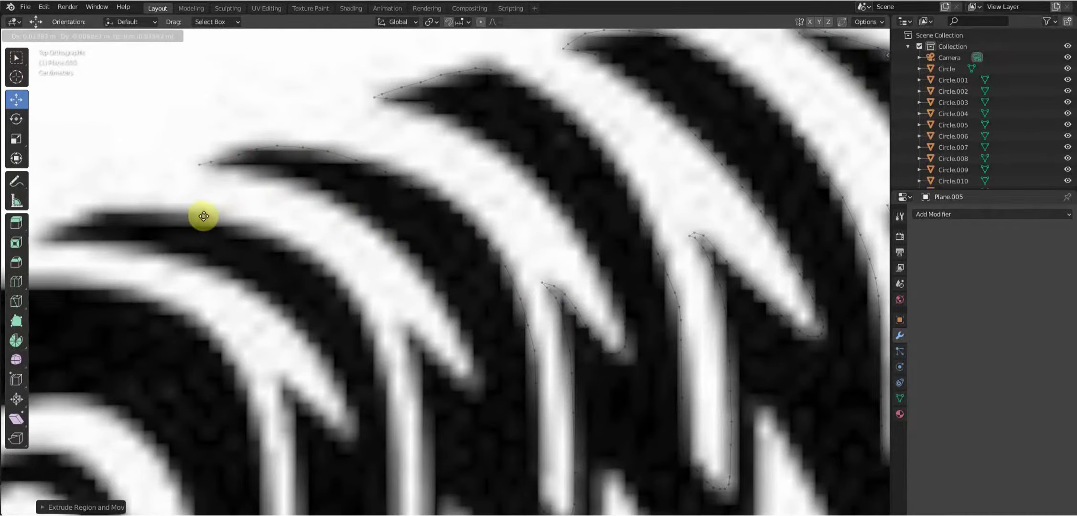
pyautogui.click(308, 235)
pyautogui.press('e')
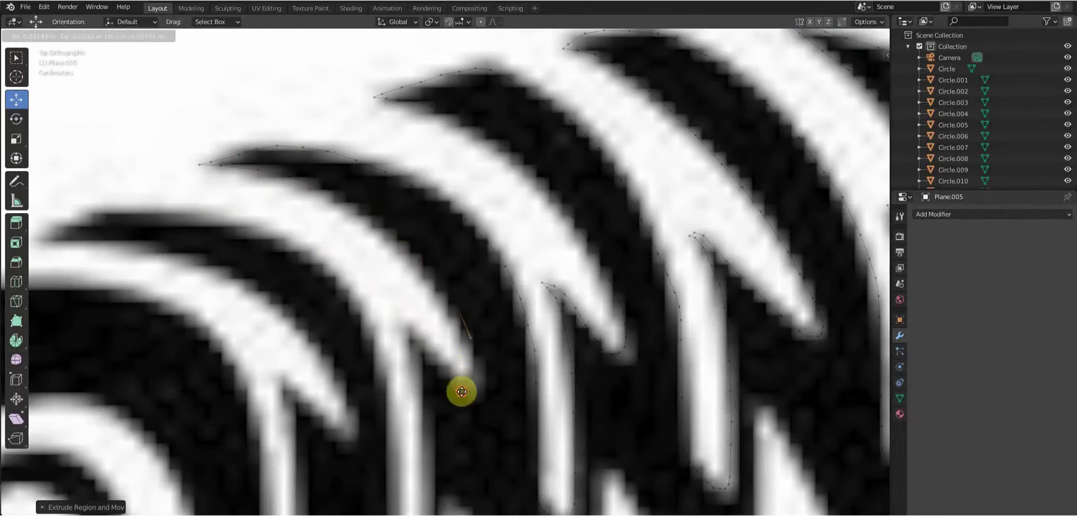
pyautogui.click(466, 433)
pyautogui.press('e')
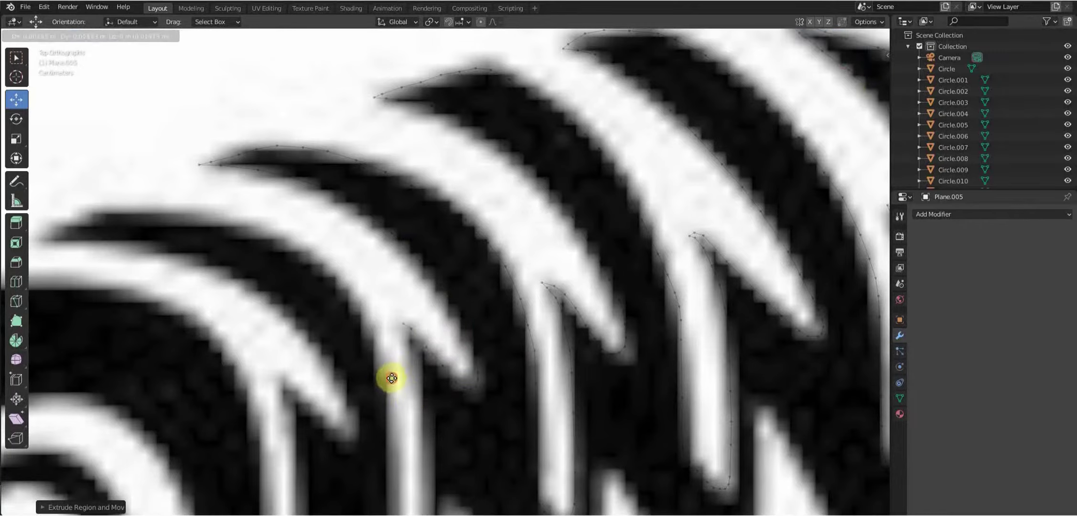
pyautogui.click(391, 379)
# Outline the upper stripe by the spiral, around its left tip and down its lower edge.
pyautogui.keyDown('shift'); pyautogui.moveTo(446, 443); pyautogui.dragTo(552, 180, button='middle'); pyautogui.keyUp('shift')
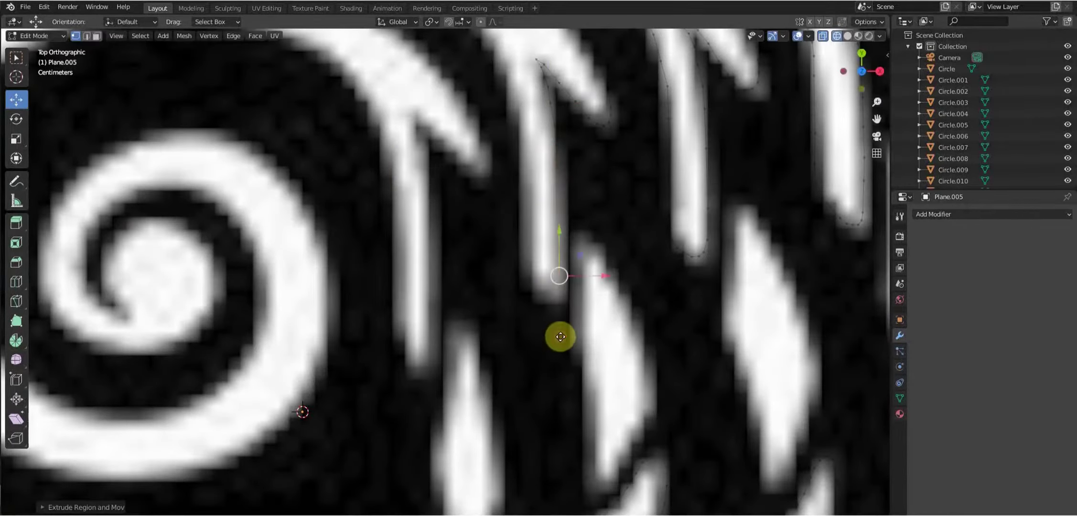
pyautogui.press('e')
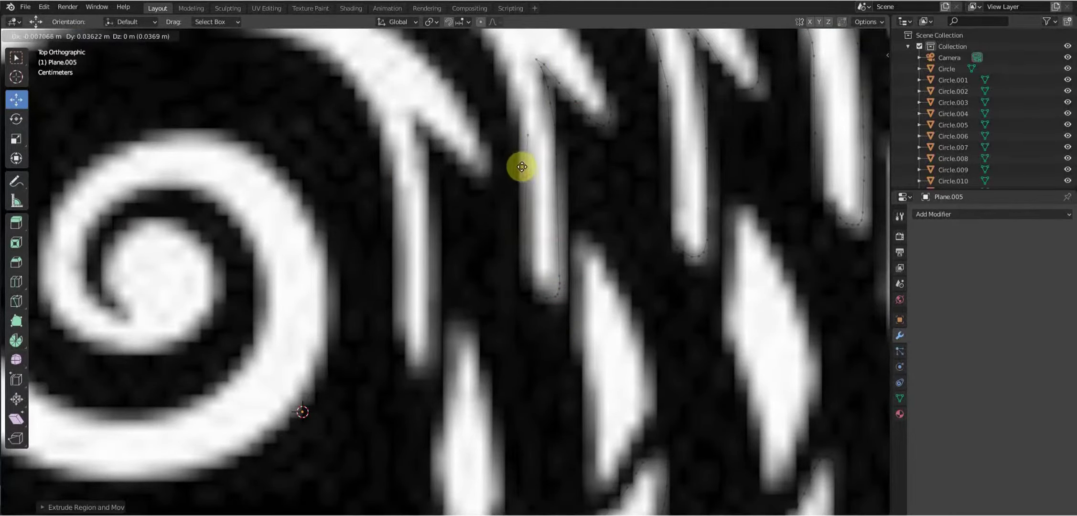
pyautogui.keyDown('shift'); pyautogui.moveTo(495, 120); pyautogui.dragTo(572, 377, button='middle'); pyautogui.keyUp('shift')
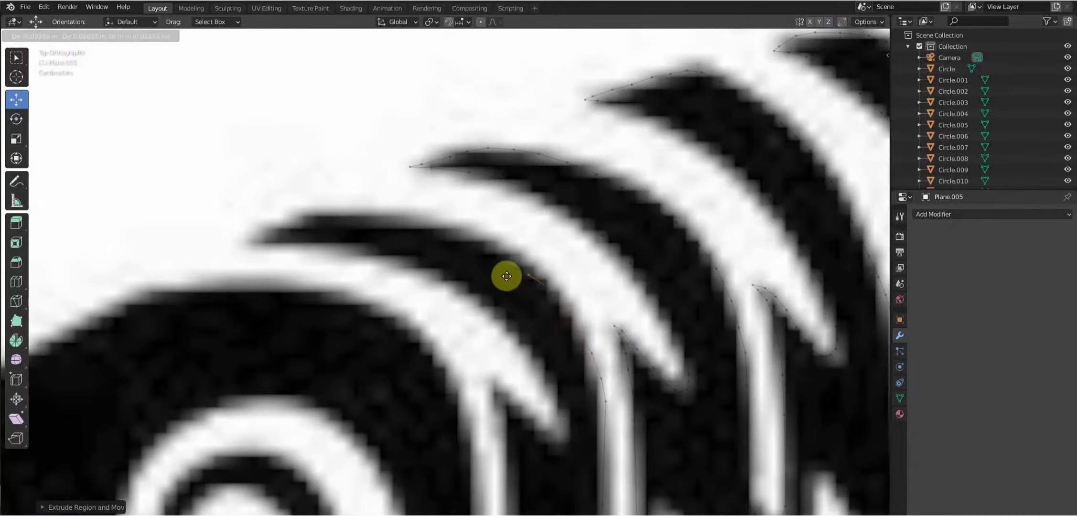
pyautogui.click(378, 220)
pyautogui.press('e')
pyautogui.click(298, 220)
pyautogui.press('e')
pyautogui.click(246, 233)
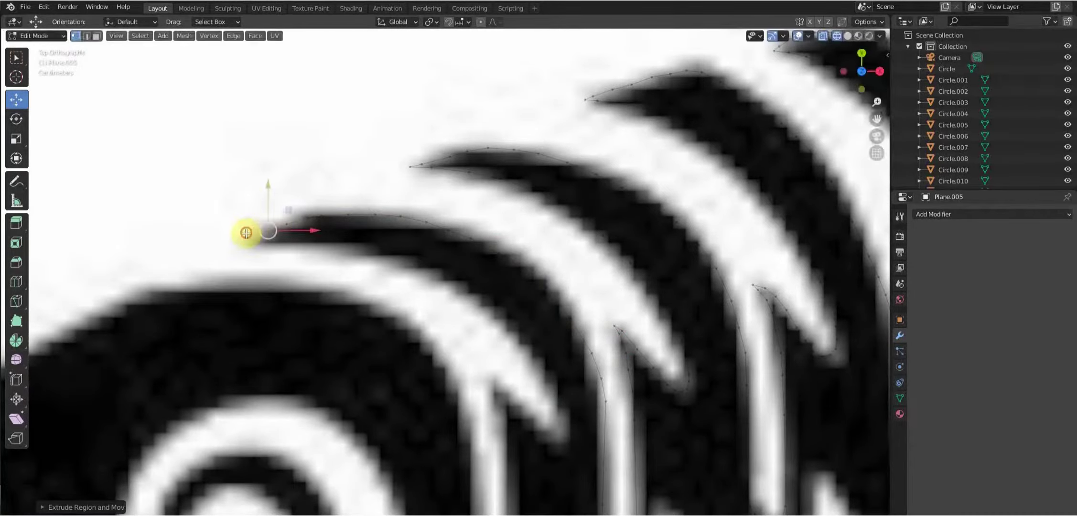
pyautogui.press('e')
pyautogui.click(210, 243)
pyautogui.press('e')
pyautogui.click(337, 247)
pyautogui.press('e')
pyautogui.click(468, 310)
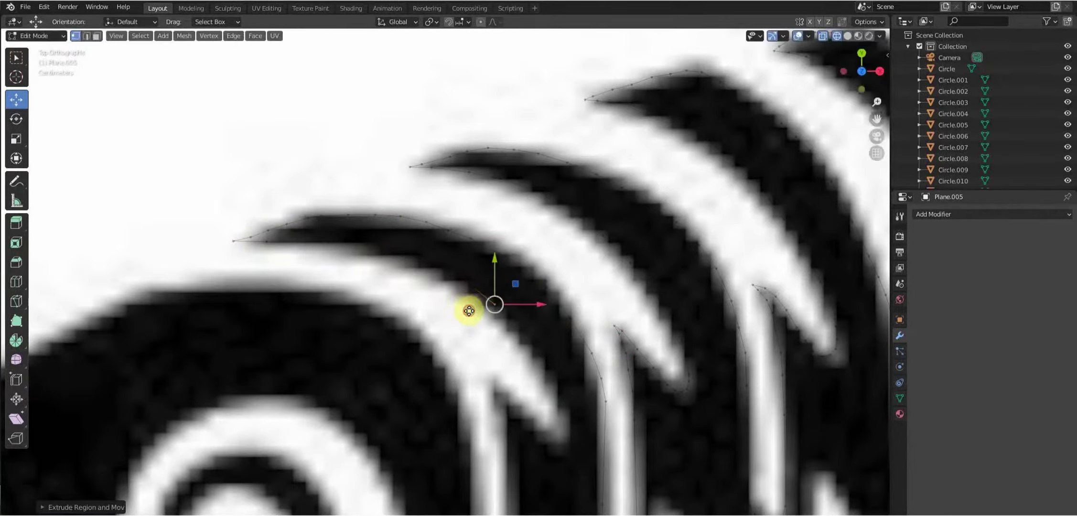
pyautogui.press('e')
pyautogui.click(517, 373)
pyautogui.press('e')
pyautogui.click(540, 427)
pyautogui.press('e')
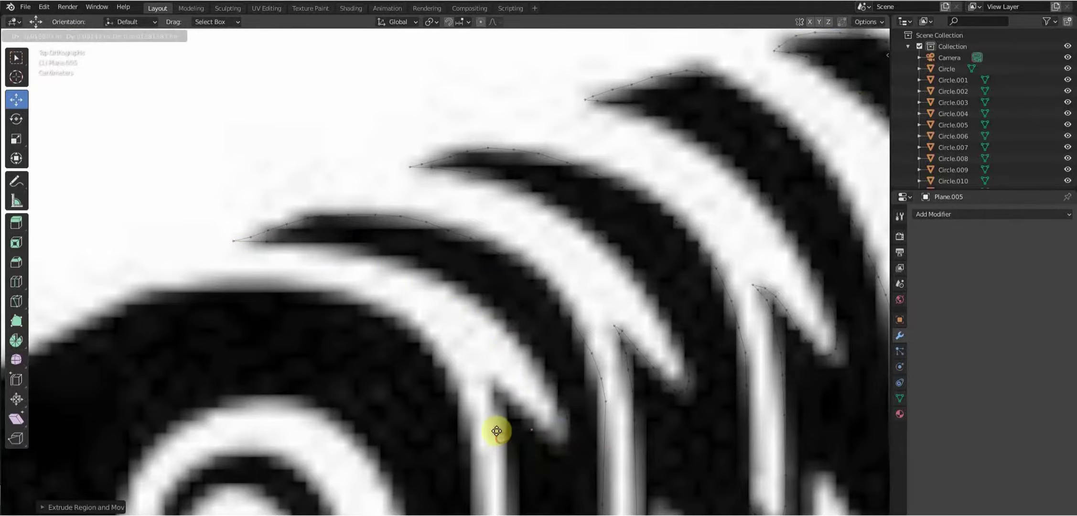
# Trace vertices leftward along the head's top edge beside the spiral.
pyautogui.keyDown('shift'); pyautogui.moveTo(471, 436); pyautogui.dragTo(566, 326, button='middle'); pyautogui.keyUp('shift')
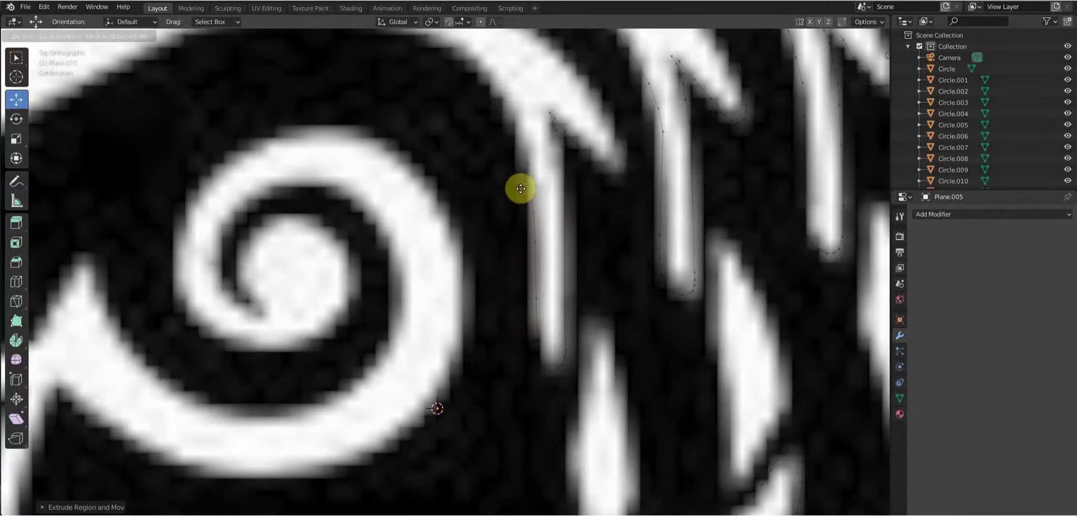
pyautogui.keyDown('shift'); pyautogui.moveTo(521, 189); pyautogui.dragTo(560, 345, button='middle'); pyautogui.keyUp('shift')
pyautogui.click(490, 275)
pyautogui.press('e')
pyautogui.click(414, 249)
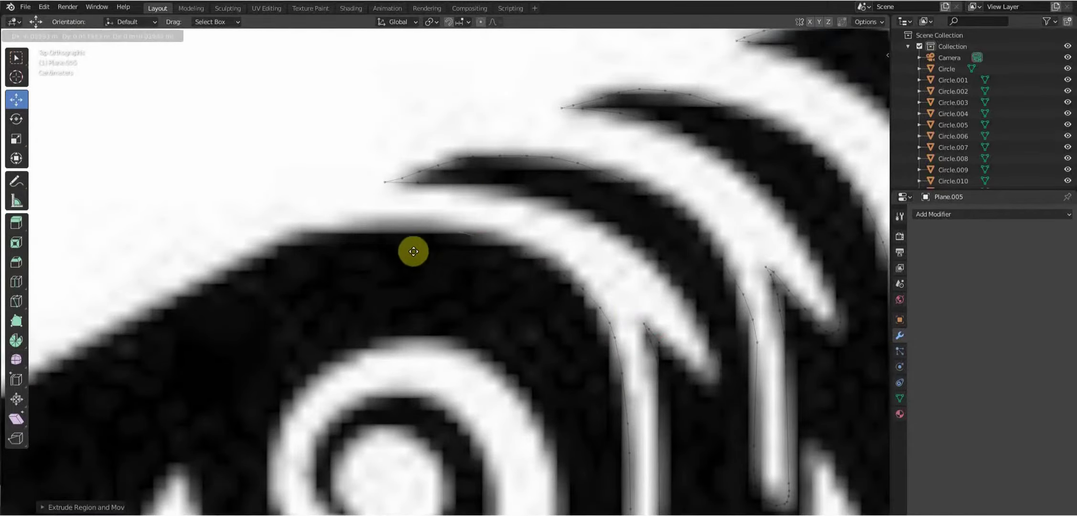
pyautogui.press('e')
pyautogui.click(320, 245)
# Extend the outline out to the long horn tip and along its lower edge.
pyautogui.press('e')
pyautogui.keyDown('shift'); pyautogui.moveTo(239, 259); pyautogui.dragTo(428, 205, button='middle'); pyautogui.keyUp('shift')
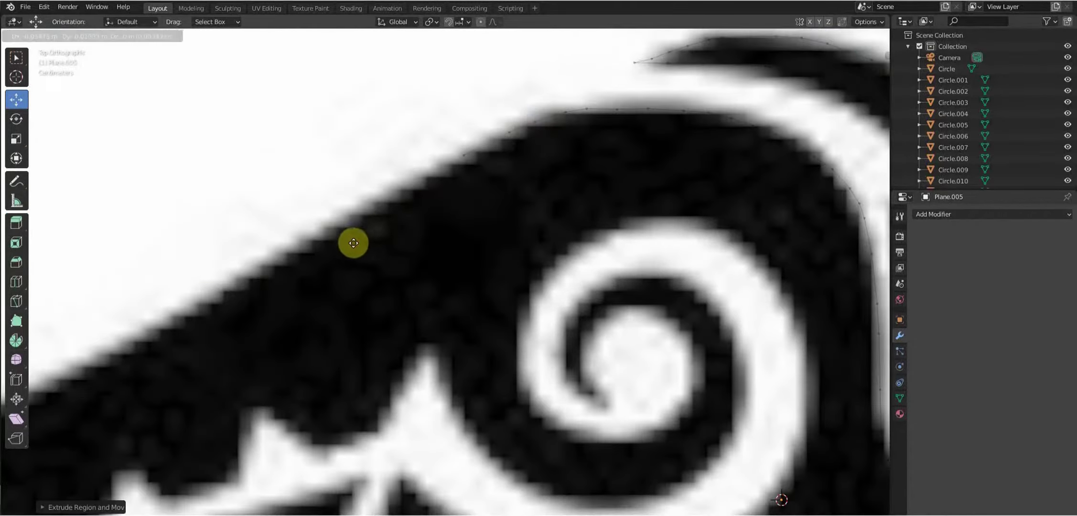
pyautogui.keyDown('shift'); pyautogui.moveTo(185, 336); pyautogui.dragTo(594, 257, button='middle'); pyautogui.keyUp('shift')
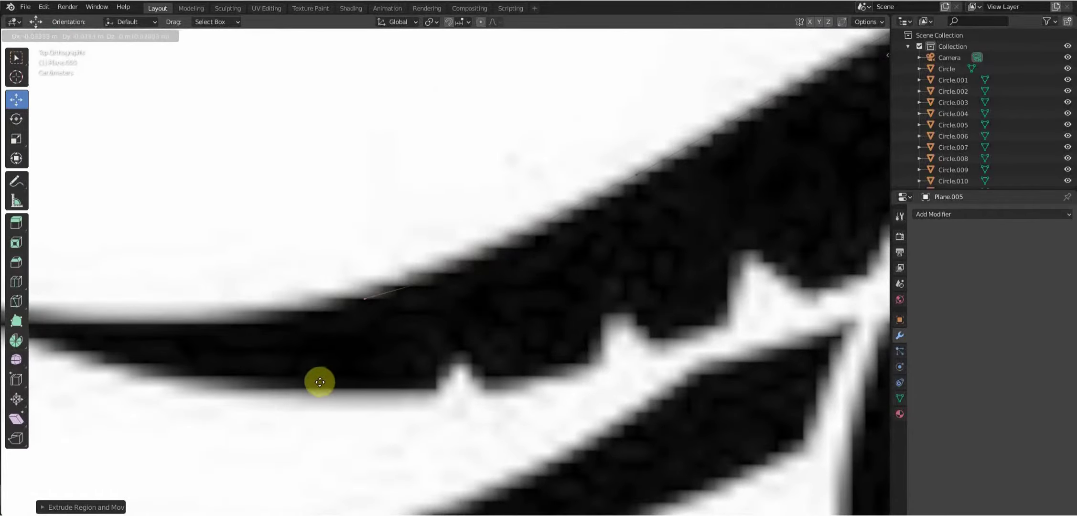
pyautogui.keyDown('shift'); pyautogui.moveTo(161, 390); pyautogui.dragTo(351, 360, button='middle'); pyautogui.keyUp('shift')
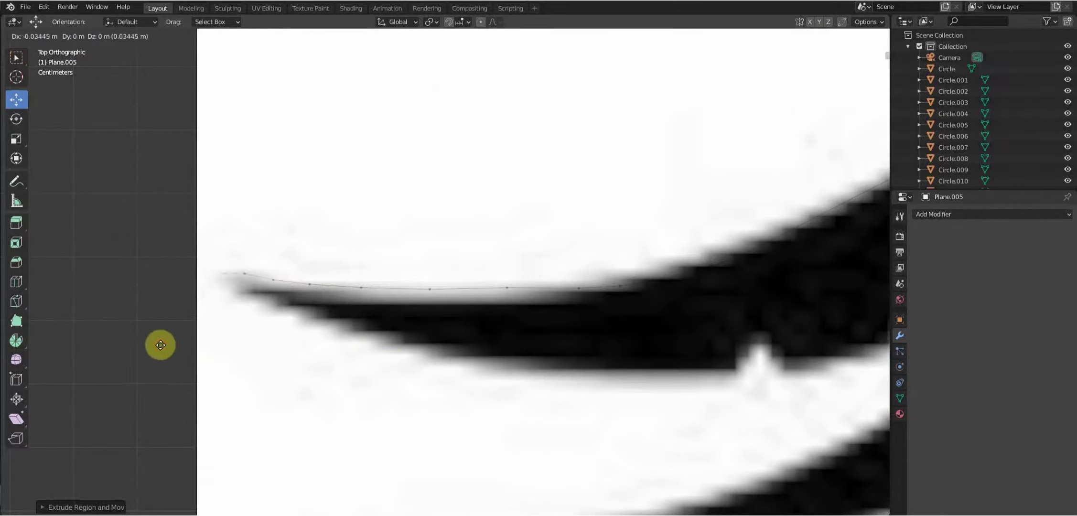
pyautogui.click(283, 396)
pyautogui.press('e')
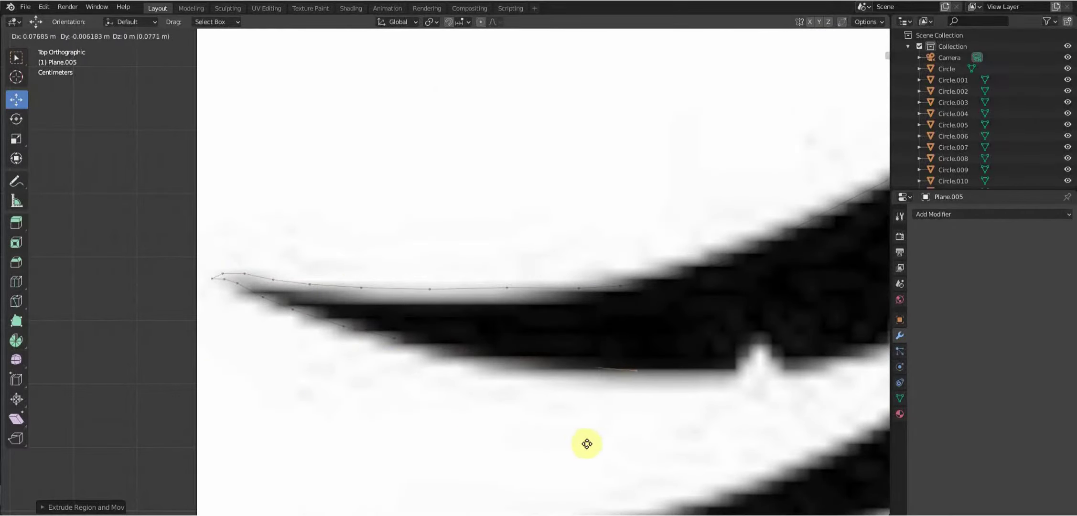
pyautogui.click(586, 443)
# Trace vertices through the horn's notches up to the notch's inner point.
pyautogui.scroll(3, 818, 452)
pyautogui.press('e')
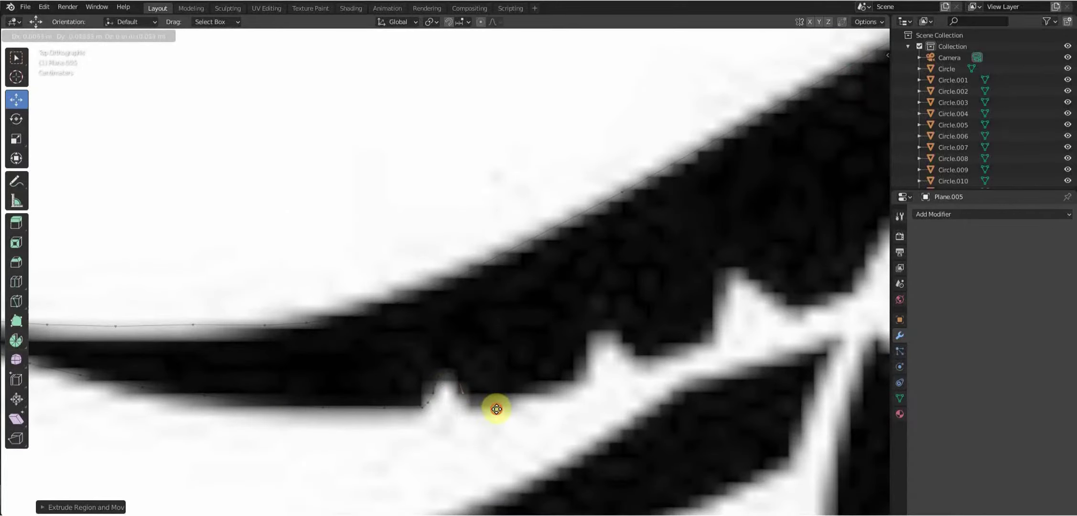
pyautogui.click(653, 365)
pyautogui.scroll(2, 653, 365)
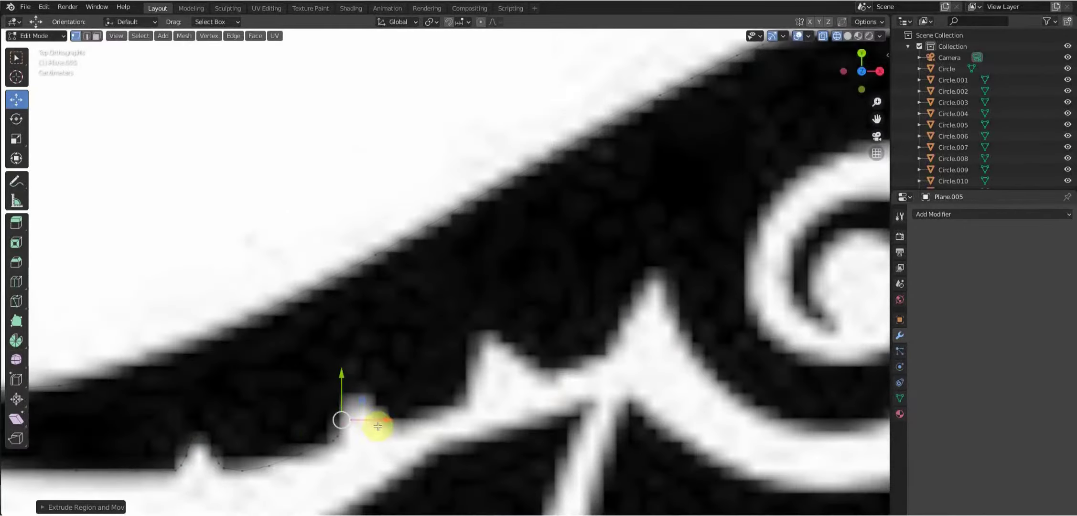
pyautogui.press('e')
pyautogui.click(430, 428)
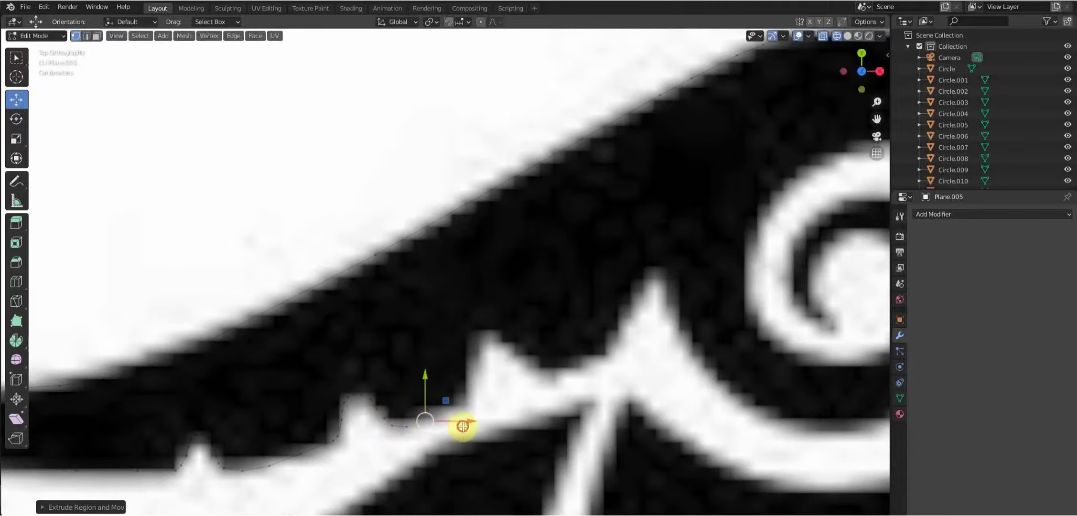
pyautogui.press('e')
pyautogui.click(530, 368)
pyautogui.press('e')
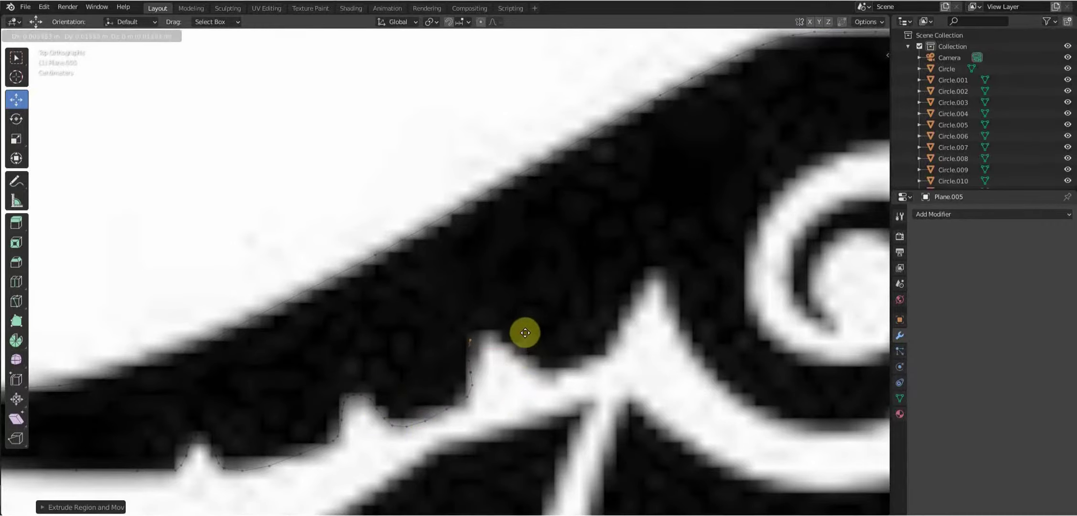
pyautogui.click(533, 323)
pyautogui.press('e')
pyautogui.click(643, 362)
pyautogui.press('e')
pyautogui.click(721, 266)
# Extrude vertices from where the horn meets the spiral around its outer edge.
pyautogui.press('e')
pyautogui.click(730, 339)
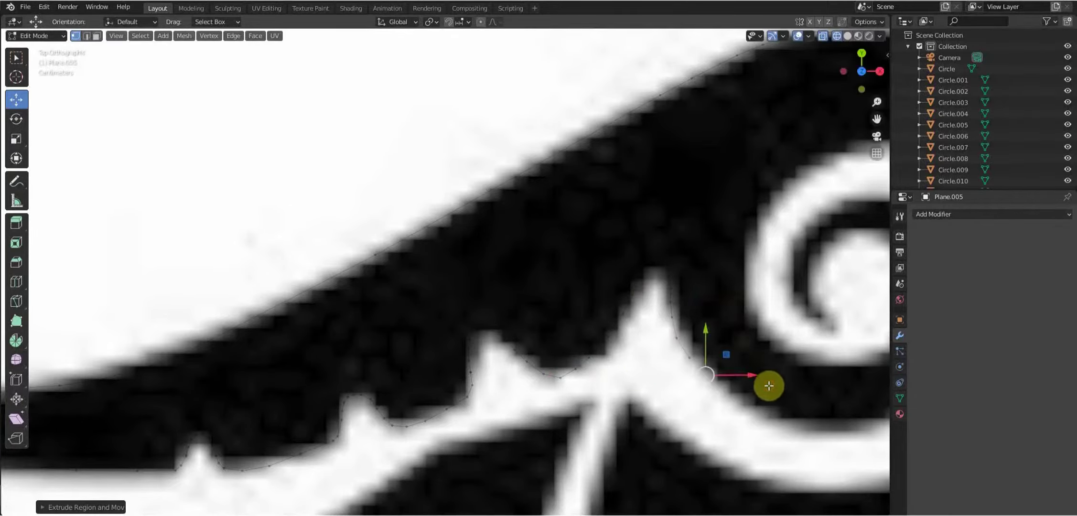
pyautogui.keyDown('shift'); pyautogui.moveTo(767, 382); pyautogui.dragTo(512, 368, button='middle'); pyautogui.keyUp('shift')
pyautogui.press('e')
pyautogui.click(735, 334)
pyautogui.keyDown('shift'); pyautogui.moveTo(746, 333); pyautogui.dragTo(554, 415, button='middle'); pyautogui.keyUp('shift')
pyautogui.press('e')
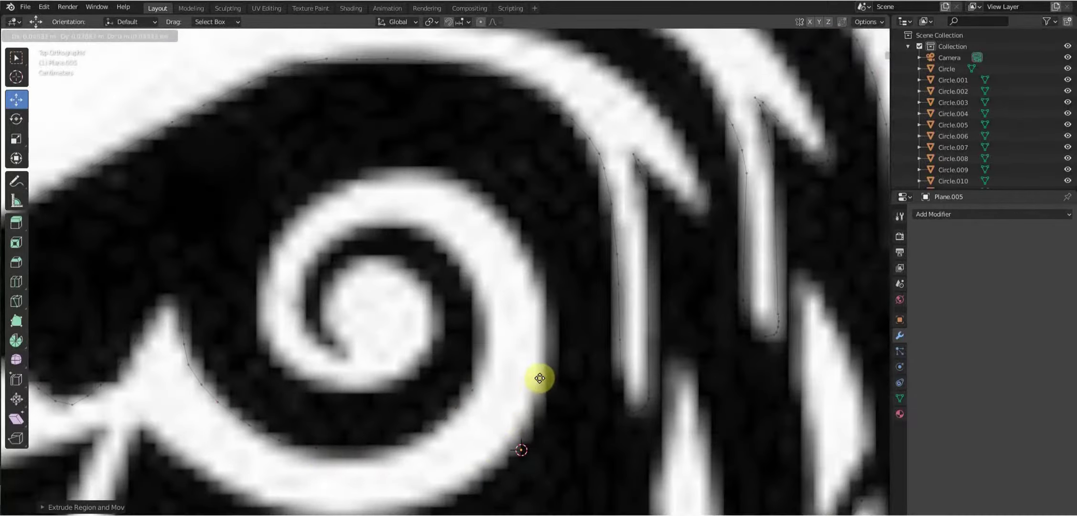
pyautogui.click(540, 334)
pyautogui.press('e')
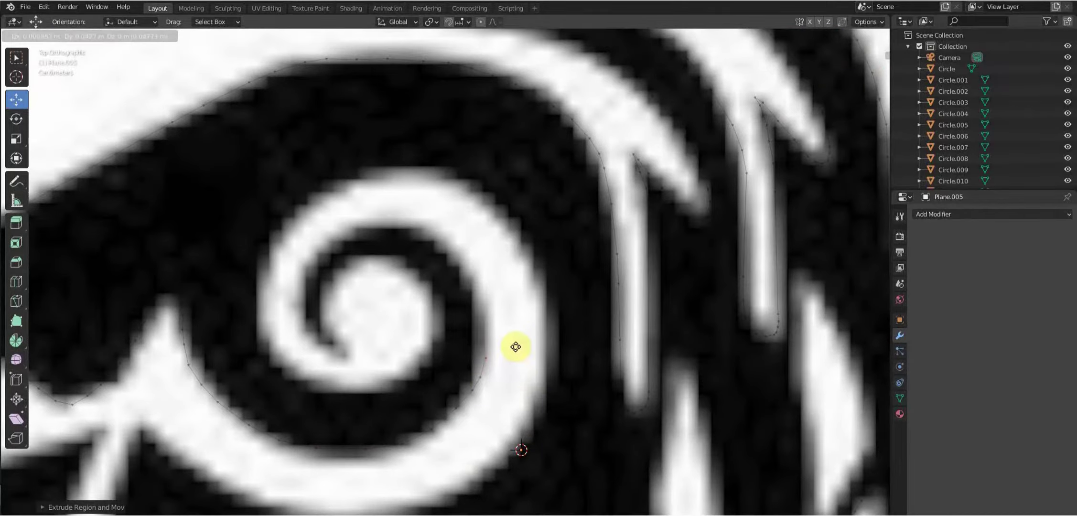
pyautogui.click(430, 249)
# Trace the spiral's inner curl and along its lower edge.
pyautogui.press('e')
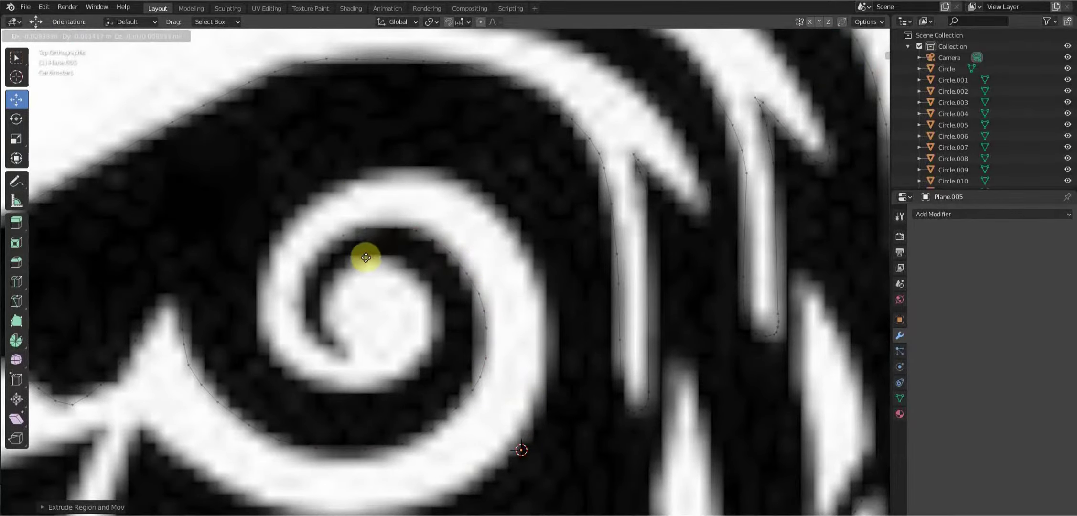
pyautogui.click(428, 276)
pyautogui.press('e')
pyautogui.click(459, 359)
pyautogui.press('e')
pyautogui.click(391, 400)
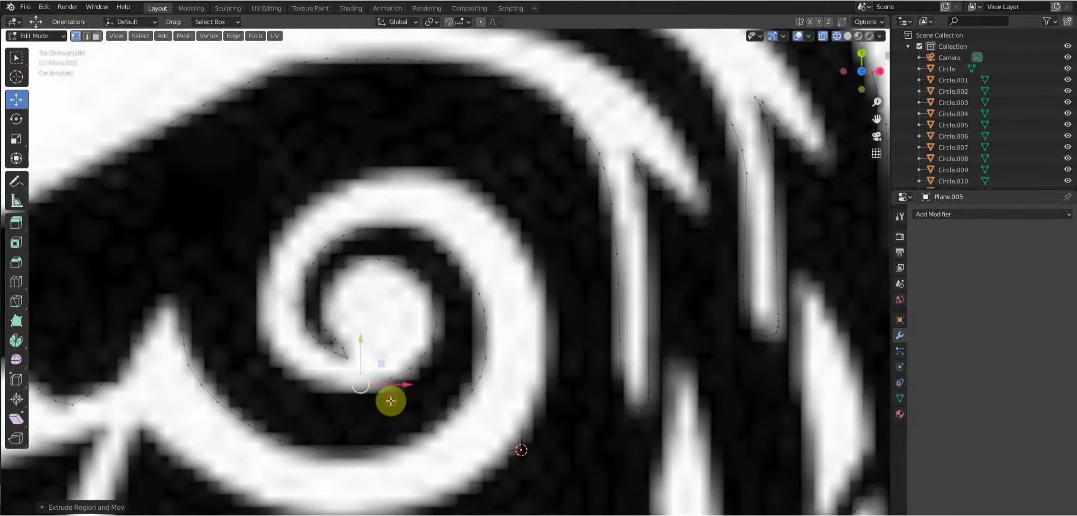
pyautogui.press('e')
pyautogui.click(344, 399)
pyautogui.press('e')
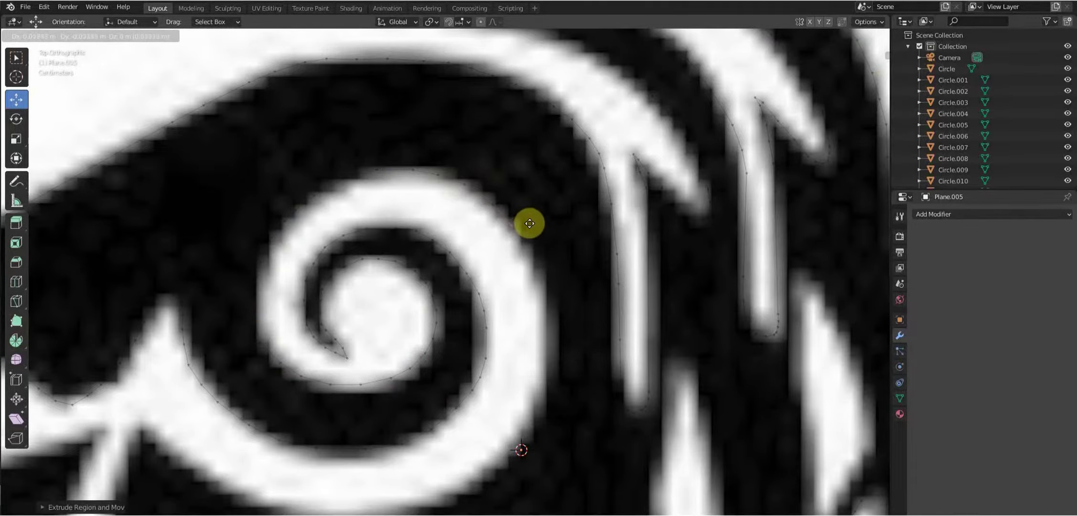
pyautogui.keyDown('shift'); pyautogui.moveTo(557, 397); pyautogui.dragTo(634, 305, button='middle'); pyautogui.keyUp('shift')
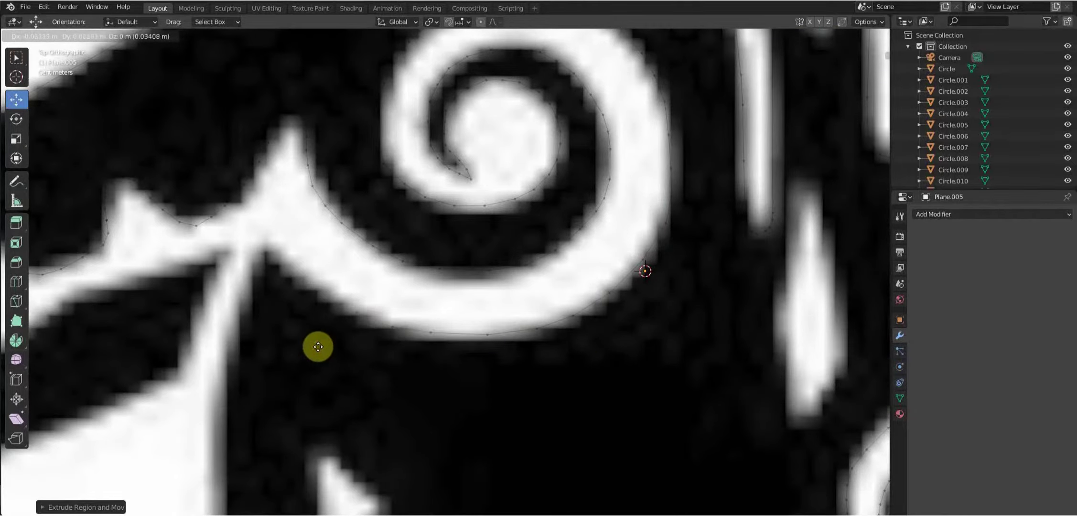
# Place a vertex on the head's lower edge, then select the whole traced outline.
pyautogui.keyDown('shift'); pyautogui.moveTo(212, 357); pyautogui.dragTo(437, 251, button='middle'); pyautogui.keyUp('shift')
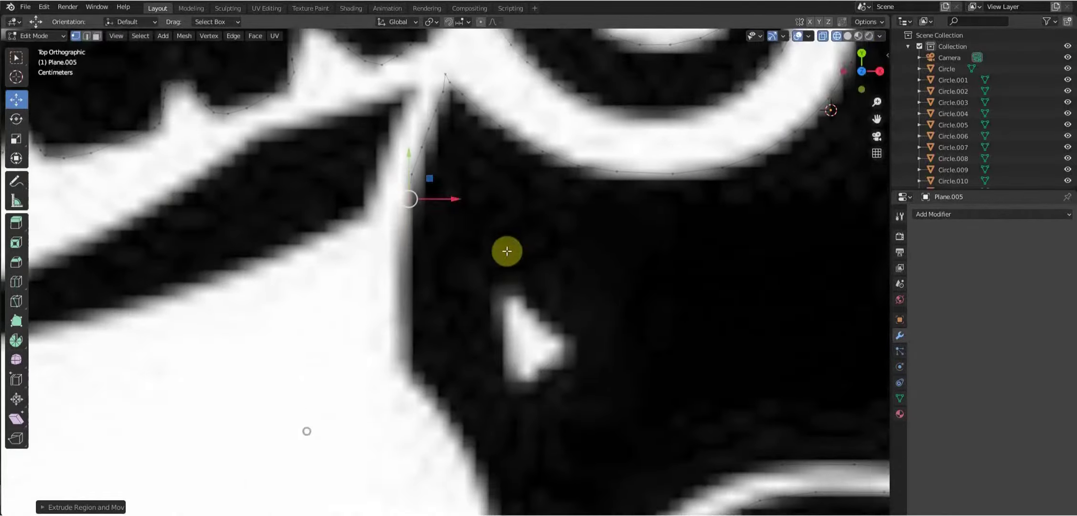
pyautogui.scroll(-5, 526, 427)
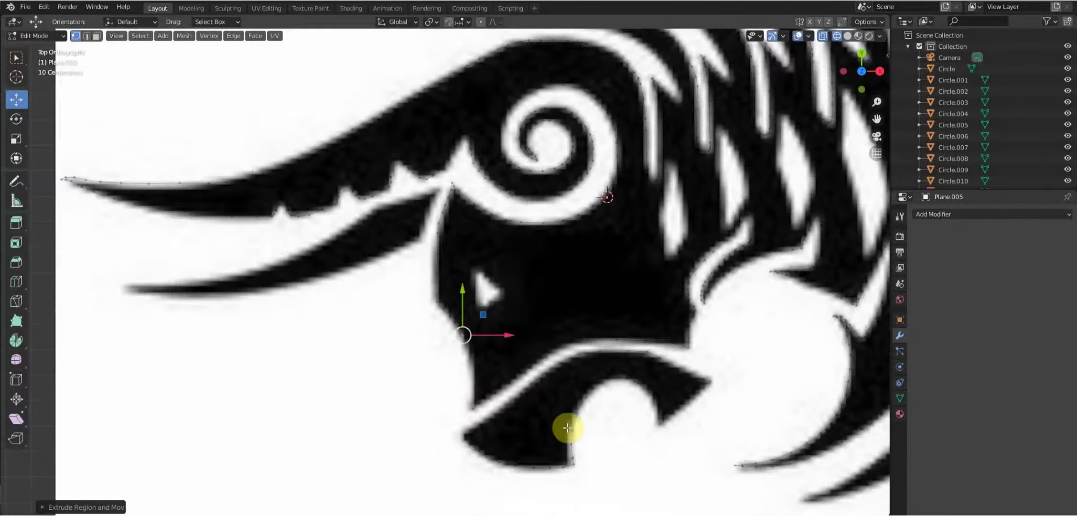
pyautogui.scroll(5, 524, 257)
pyautogui.click(548, 403)
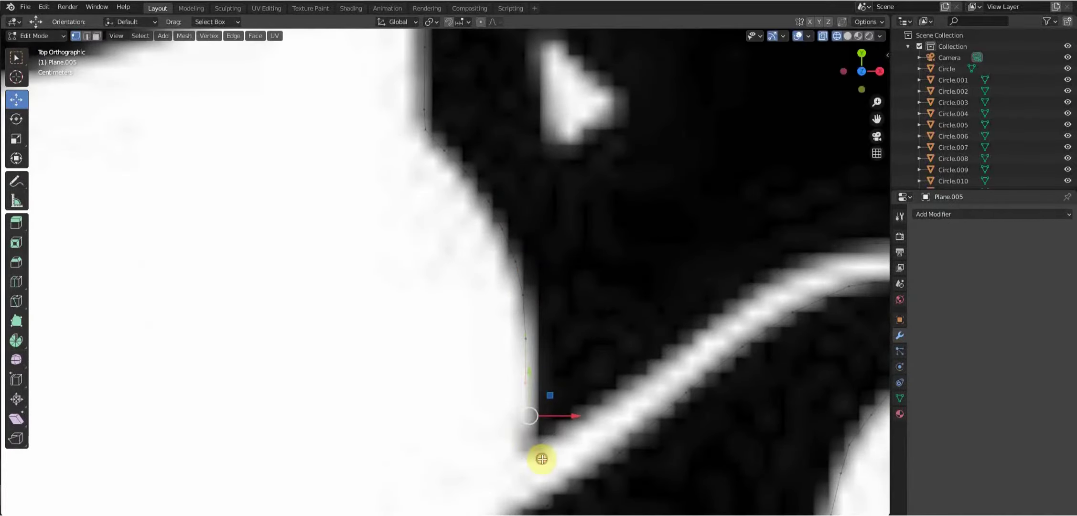
pyautogui.press('a')
pyautogui.scroll(-4, 573, 402)
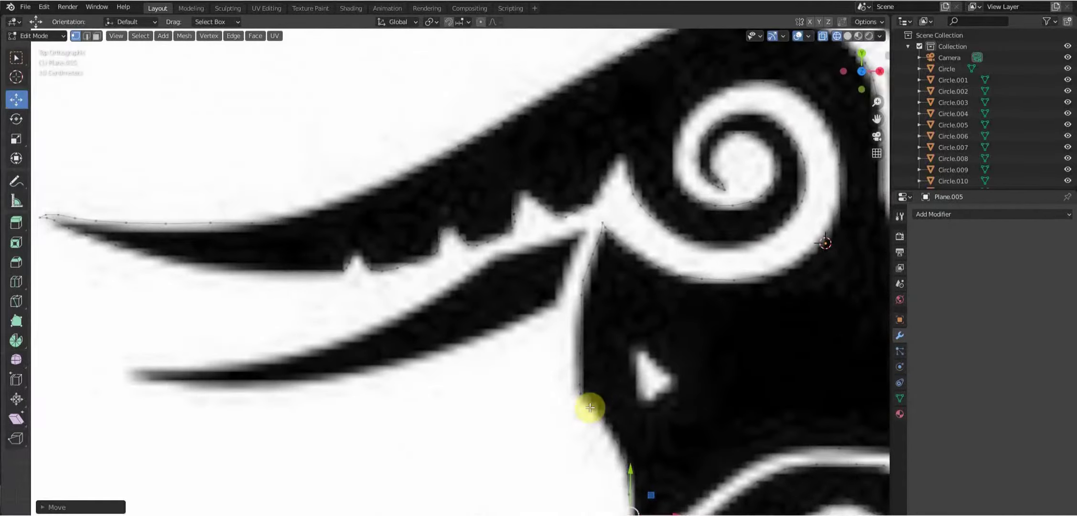
pyautogui.scroll(4, 631, 382)
# Duplicate an outline vertex to start a new branch running along the horn to its tip.
pyautogui.click(677, 378)
pyautogui.hotkey('shift', 'd')
pyautogui.click(685, 285)
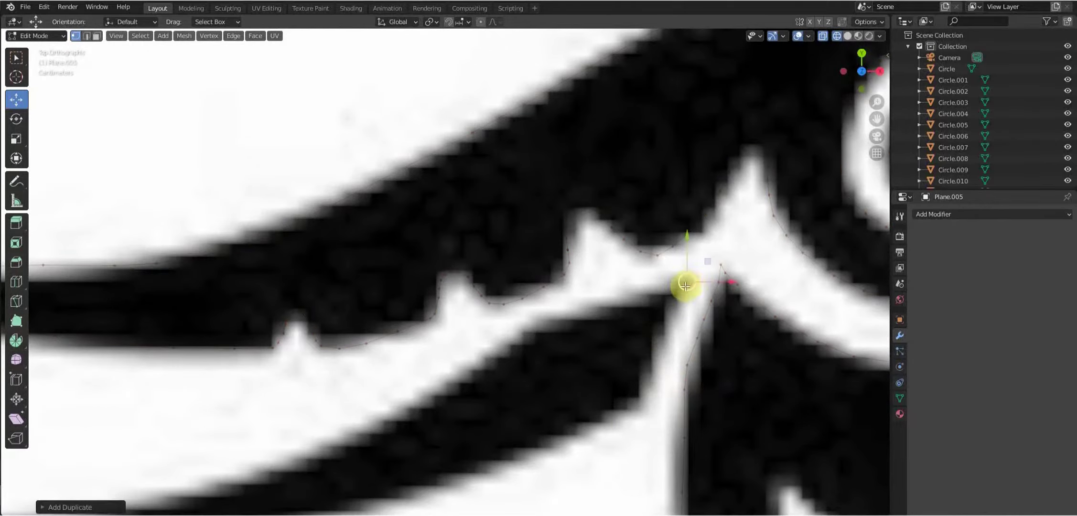
pyautogui.press('e')
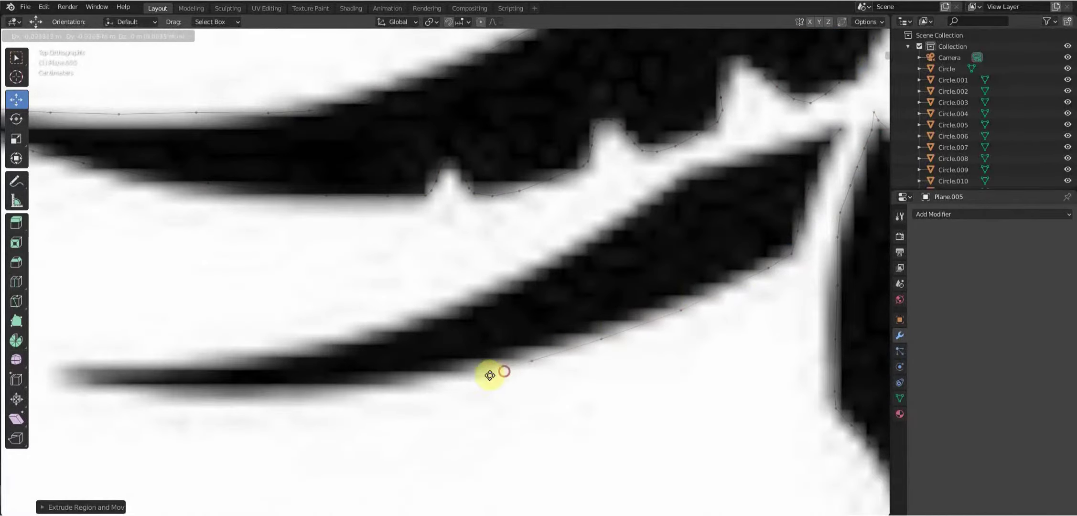
pyautogui.keyDown('shift'); pyautogui.moveTo(254, 400); pyautogui.dragTo(375, 440, button='middle'); pyautogui.keyUp('shift')
pyautogui.click(273, 433)
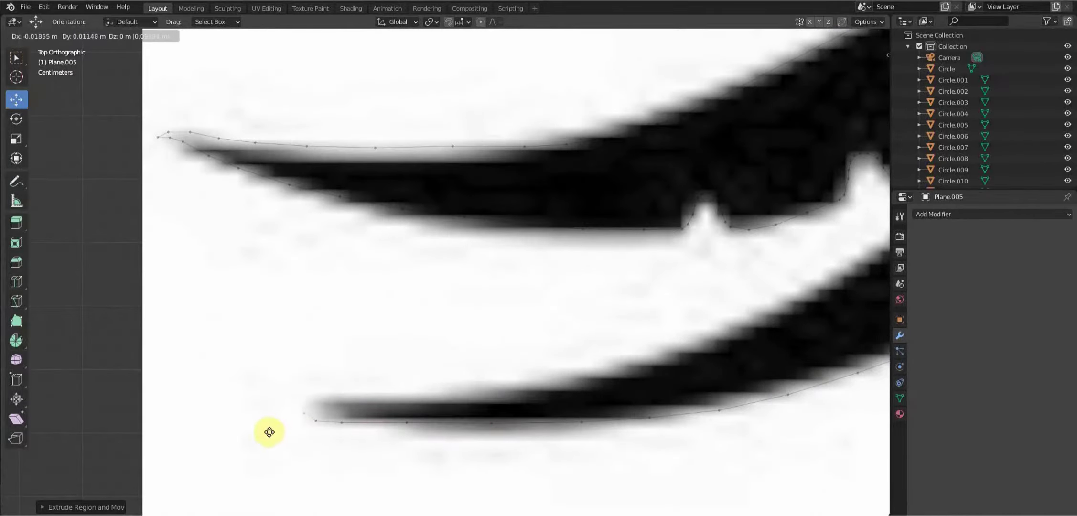
# Extrude another vertex along the horn's lower edge and nudge it onto the shape's edge.
pyautogui.press('e')
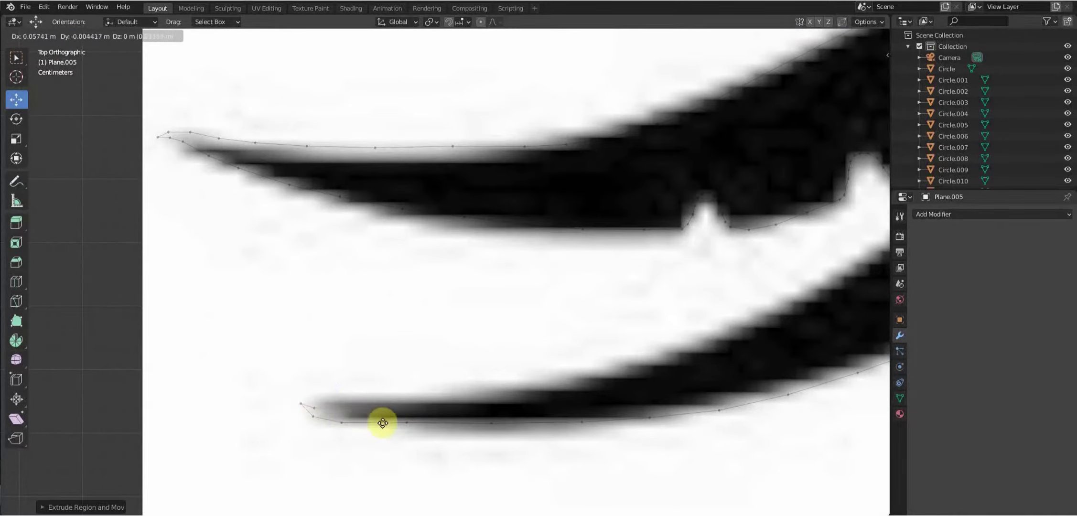
pyautogui.scroll(4, 465, 438)
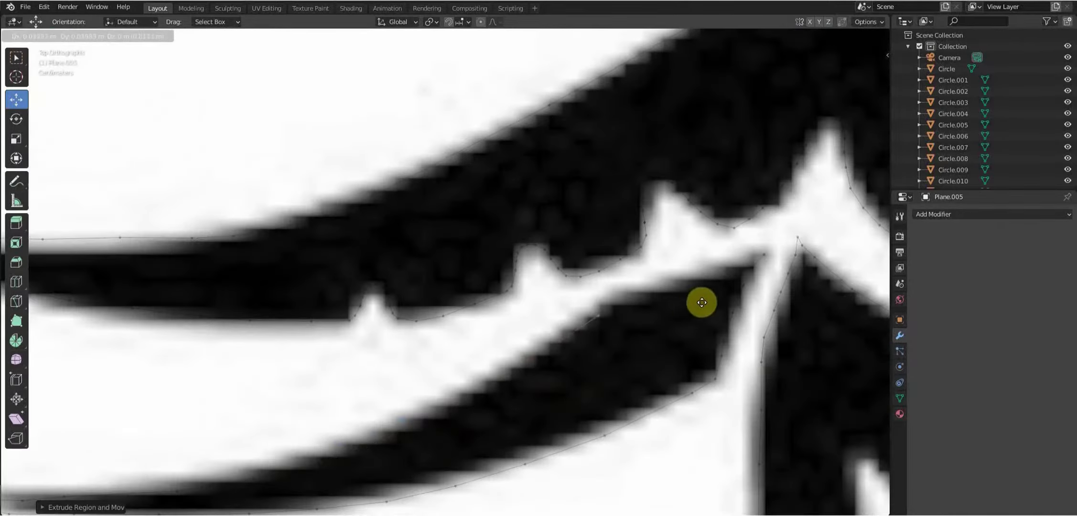
pyautogui.click(738, 281)
pyautogui.keyDown('shift'); pyautogui.moveTo(795, 257); pyautogui.dragTo(483, 421, button='middle'); pyautogui.keyUp('shift')
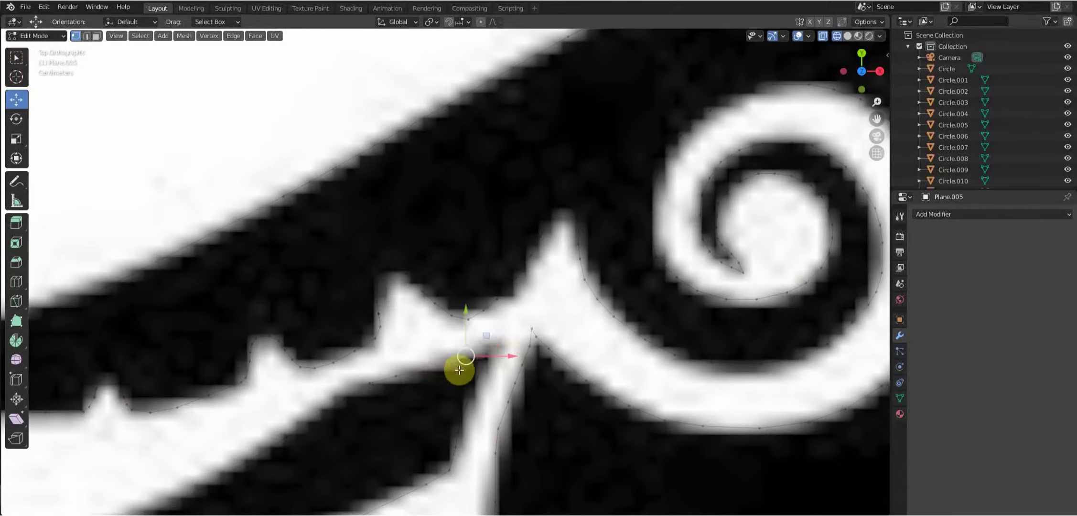
pyautogui.moveTo(459, 371); pyautogui.dragTo(445, 380)
pyautogui.scroll(-4, 529, 389)
pyautogui.scroll(2, 452, 346)
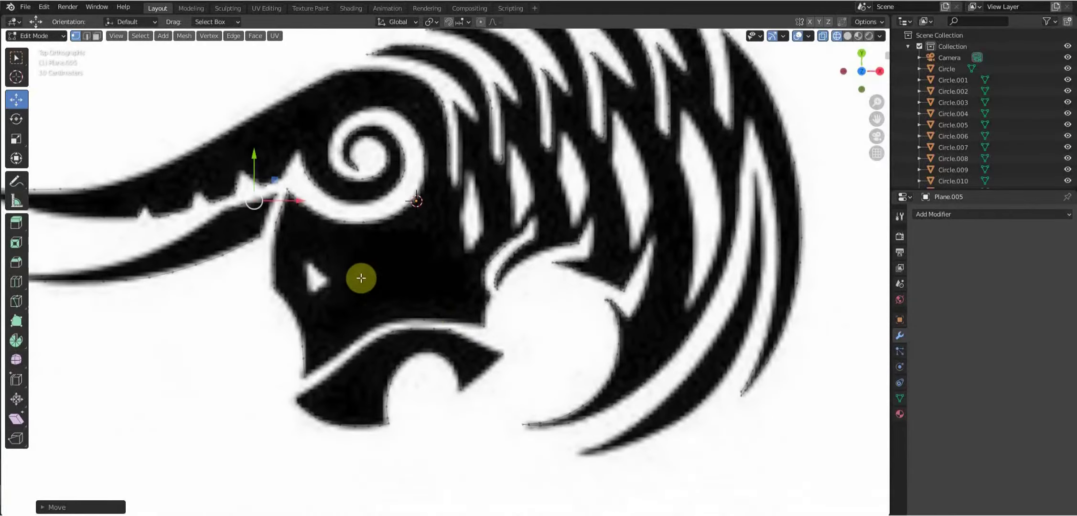
# Extrude the outline onto the curved stripe below the bull's head.
pyautogui.press('e')
pyautogui.scroll(4, 583, 450)
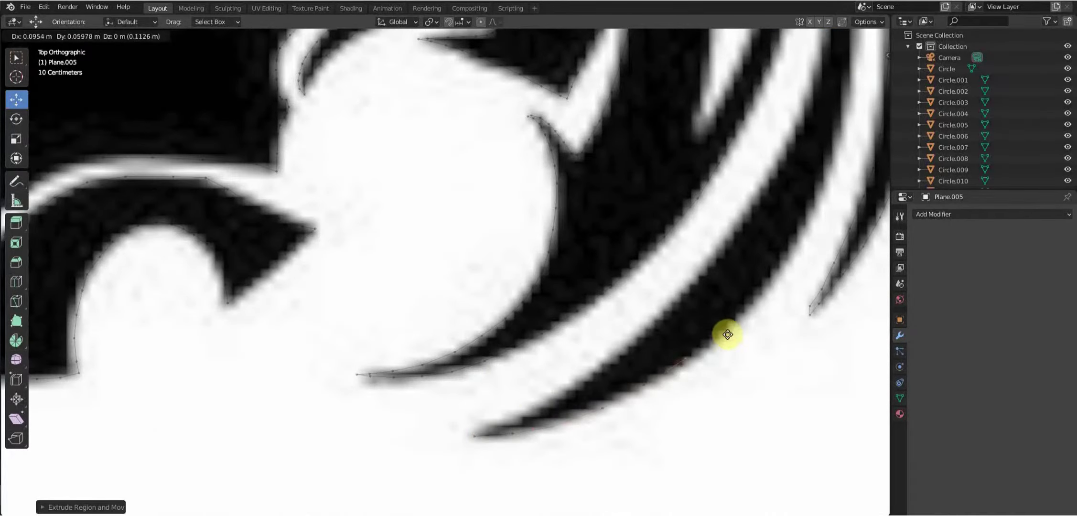
pyautogui.keyDown('shift'); pyautogui.moveTo(727, 334); pyautogui.dragTo(494, 412, button='middle'); pyautogui.keyUp('shift')
pyautogui.keyDown('shift'); pyautogui.moveTo(554, 309); pyautogui.dragTo(458, 398, button='middle'); pyautogui.keyUp('shift')
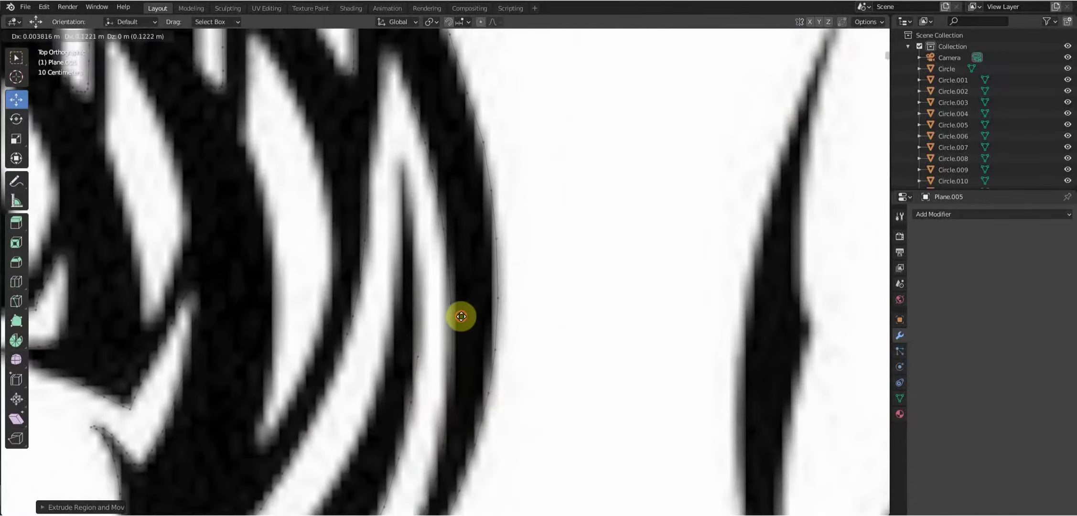
pyautogui.click(445, 248)
# Extrude two more vertices down the stripe edge to the stripe's end.
pyautogui.scroll(-3, 437, 322)
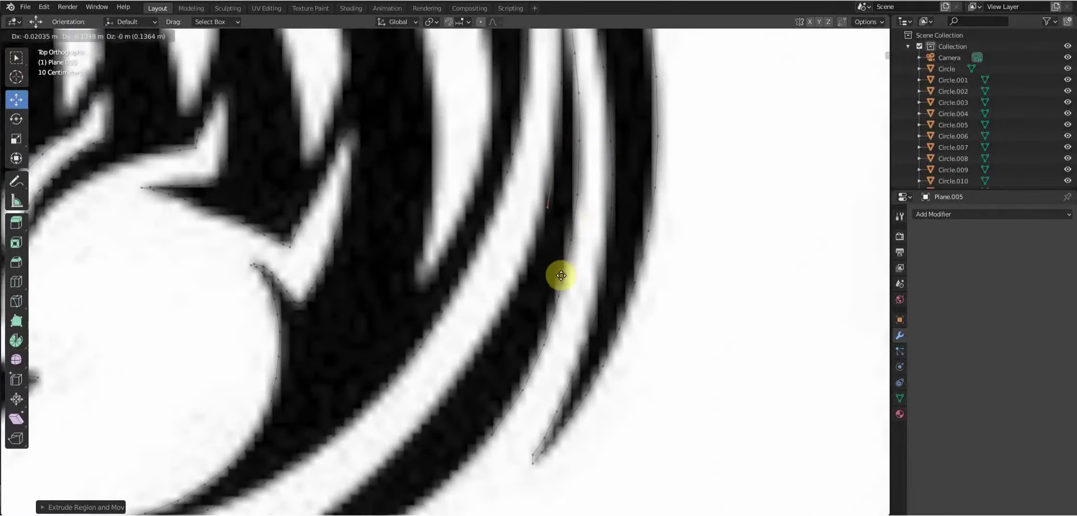
pyautogui.keyDown('shift'); pyautogui.moveTo(533, 354); pyautogui.dragTo(694, 257, button='middle'); pyautogui.keyUp('shift')
pyautogui.press('e')
pyautogui.click(567, 396)
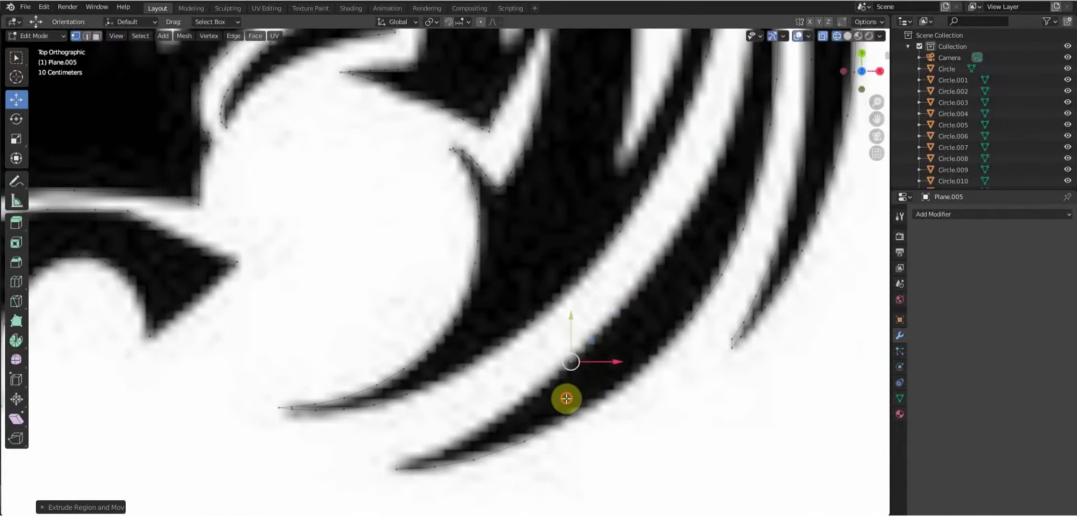
pyautogui.press('e')
pyautogui.click(433, 482)
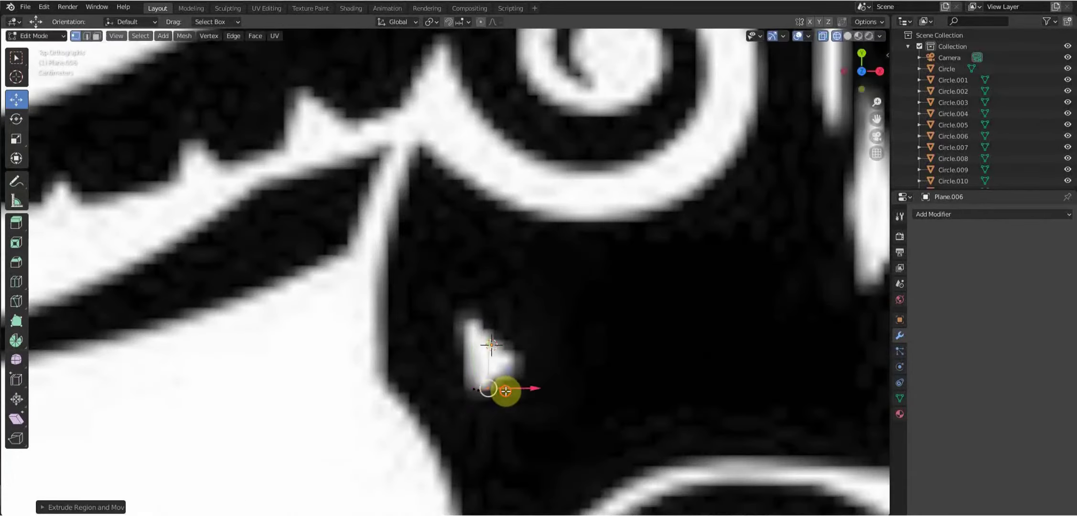
# Snap vertices onto the eye triangle's corner and the next white stripe's tip.
pyautogui.moveTo(538, 360); pyautogui.dragTo(497, 324)
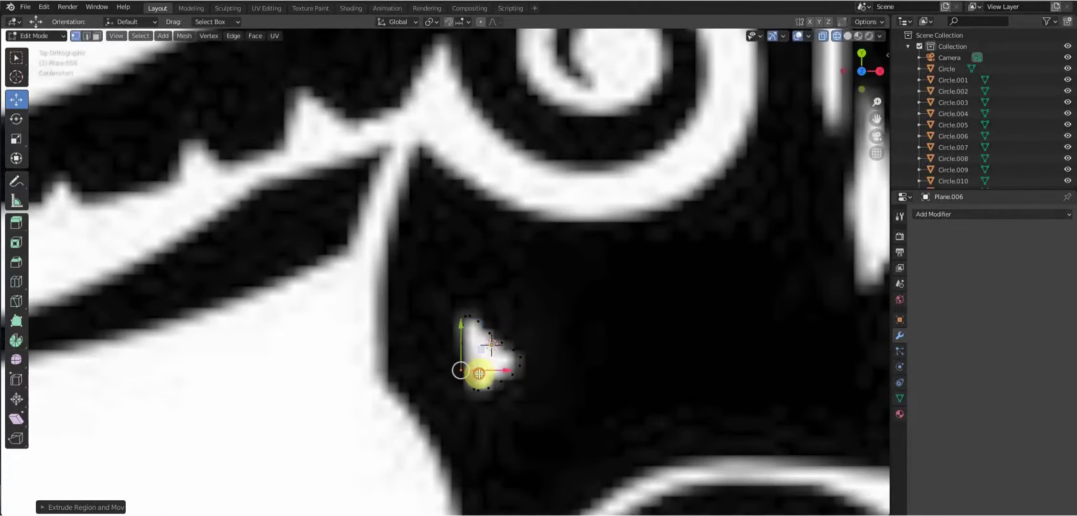
pyautogui.moveTo(479, 374)
pyautogui.mouseDown()
pyautogui.moveTo(473, 395)
pyautogui.moveTo(489, 400)
pyautogui.mouseUp()
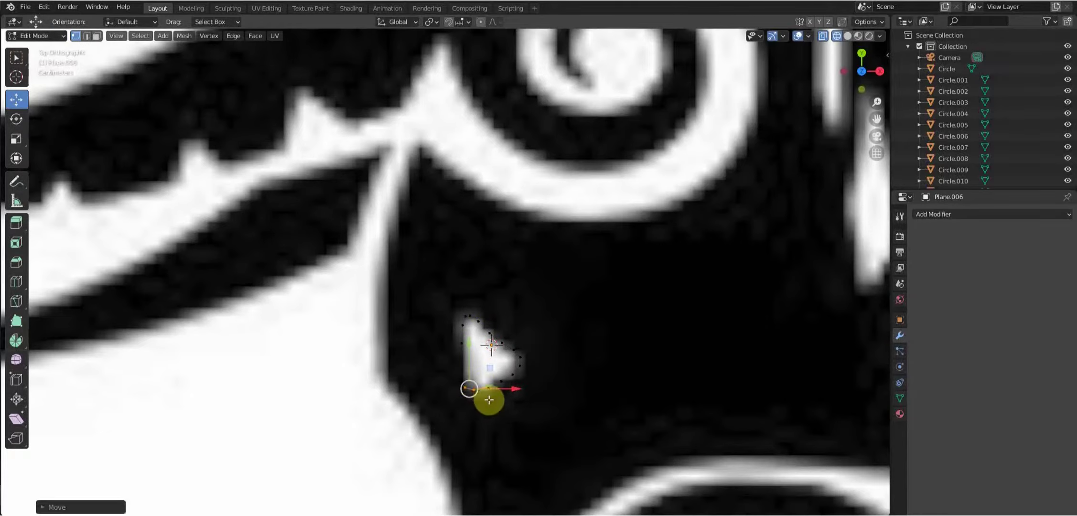
pyautogui.keyDown('shift'); pyautogui.moveTo(865, 288); pyautogui.dragTo(444, 392, button='middle'); pyautogui.keyUp('shift')
pyautogui.moveTo(445, 391); pyautogui.dragTo(456, 405)
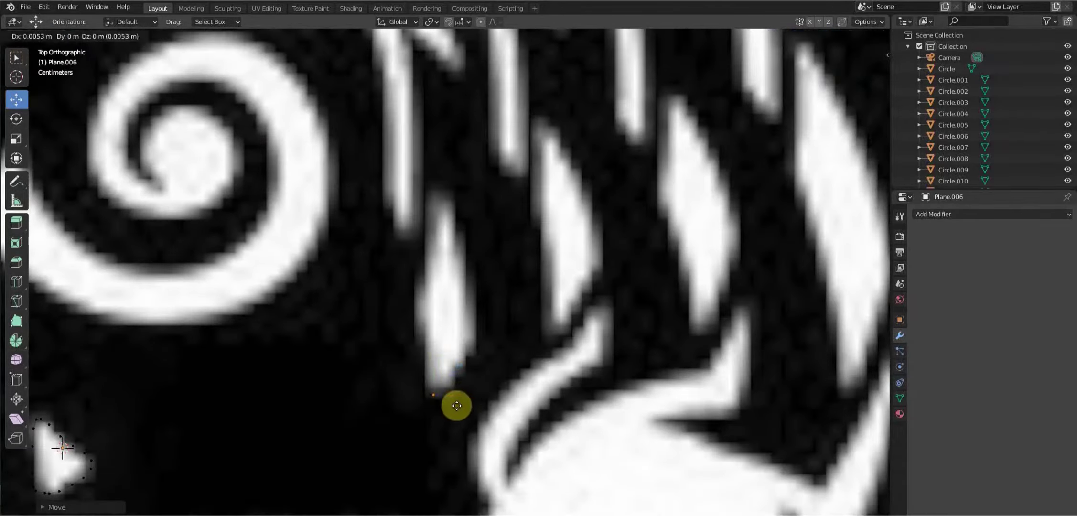
pyautogui.moveTo(488, 372); pyautogui.dragTo(498, 353)
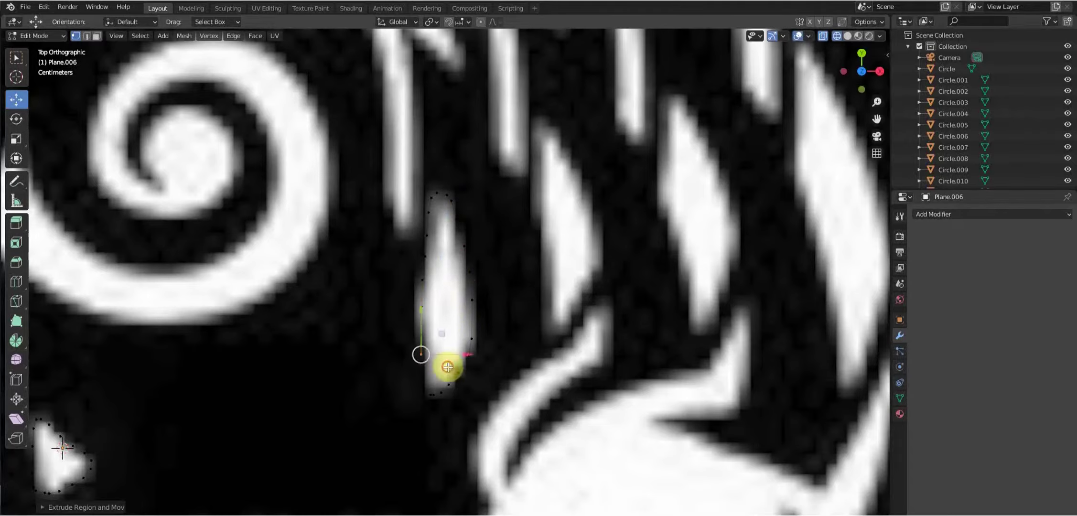
pyautogui.moveTo(447, 366); pyautogui.dragTo(451, 399)
# Extrude a vertex along the stripe and reposition it to follow the stripe outline.
pyautogui.press('e')
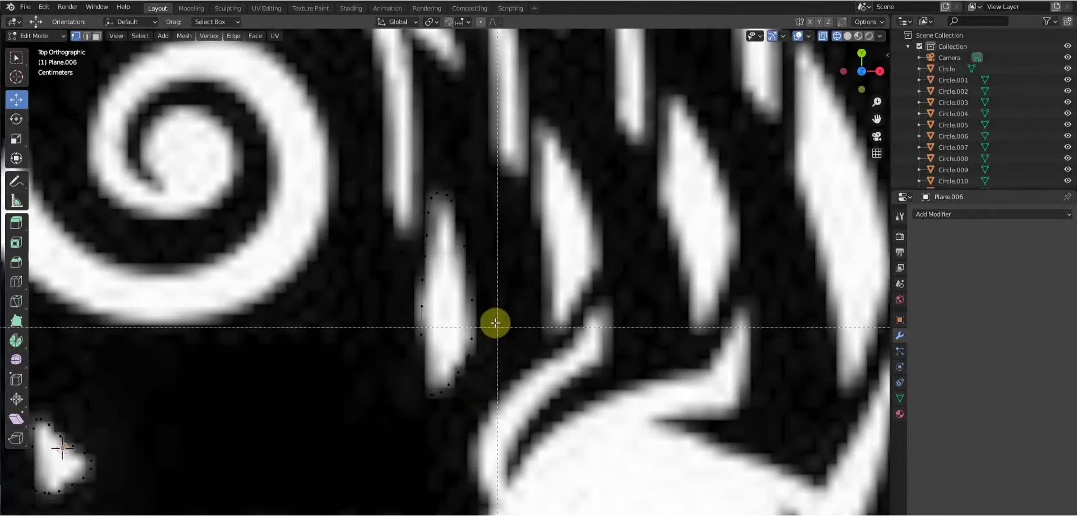
pyautogui.click(563, 341)
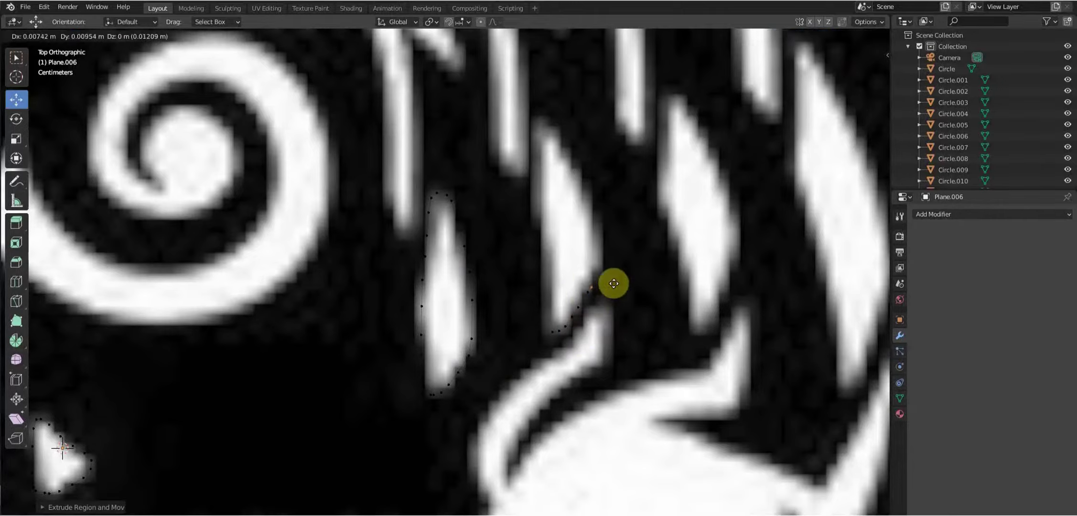
pyautogui.scroll(4, 613, 284)
pyautogui.moveTo(527, 432); pyautogui.dragTo(508, 319)
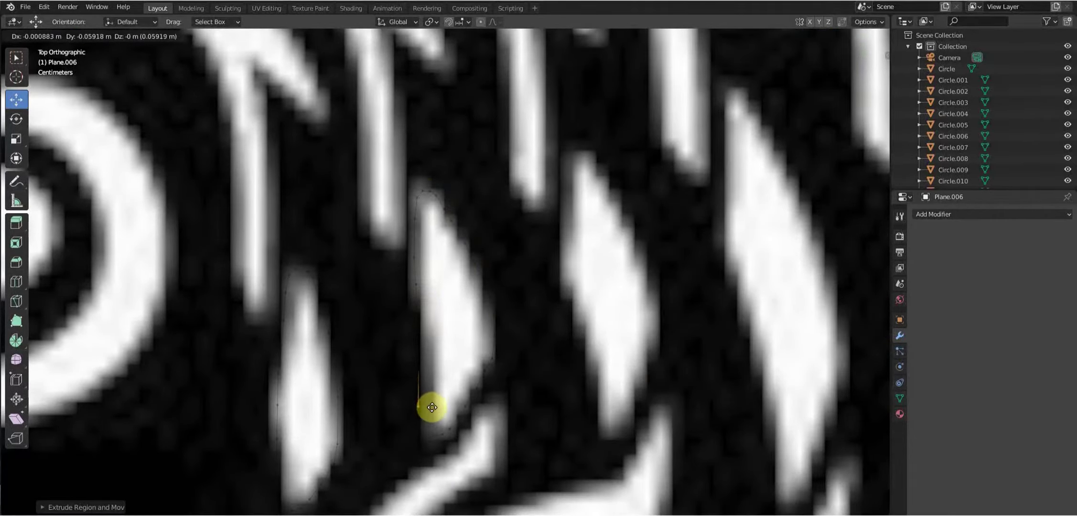
pyautogui.moveTo(435, 431); pyautogui.dragTo(436, 442)
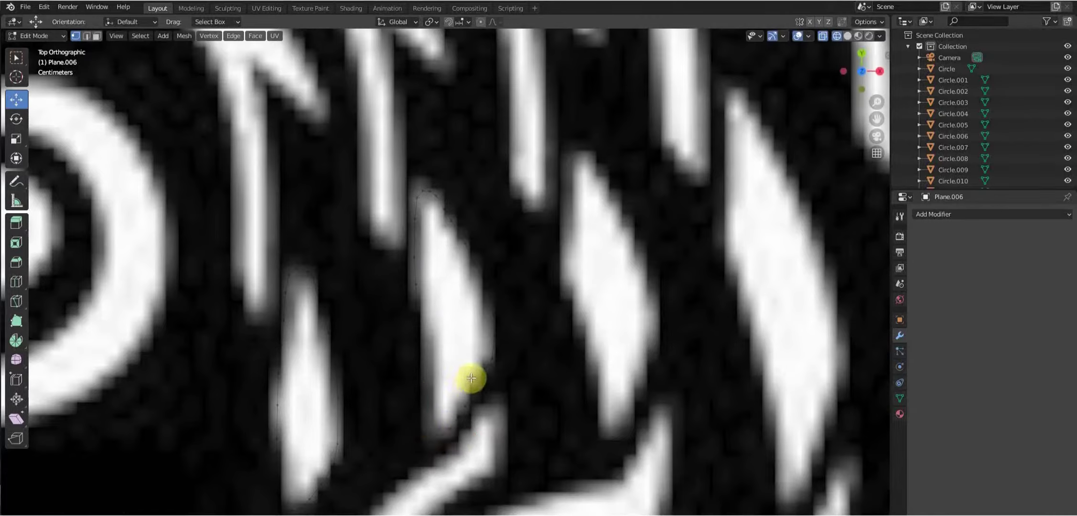
pyautogui.moveTo(471, 377); pyautogui.dragTo(521, 335)
pyautogui.moveTo(597, 420)
pyautogui.mouseDown()
pyautogui.moveTo(631, 423)
pyautogui.moveTo(647, 401)
pyautogui.mouseUp()
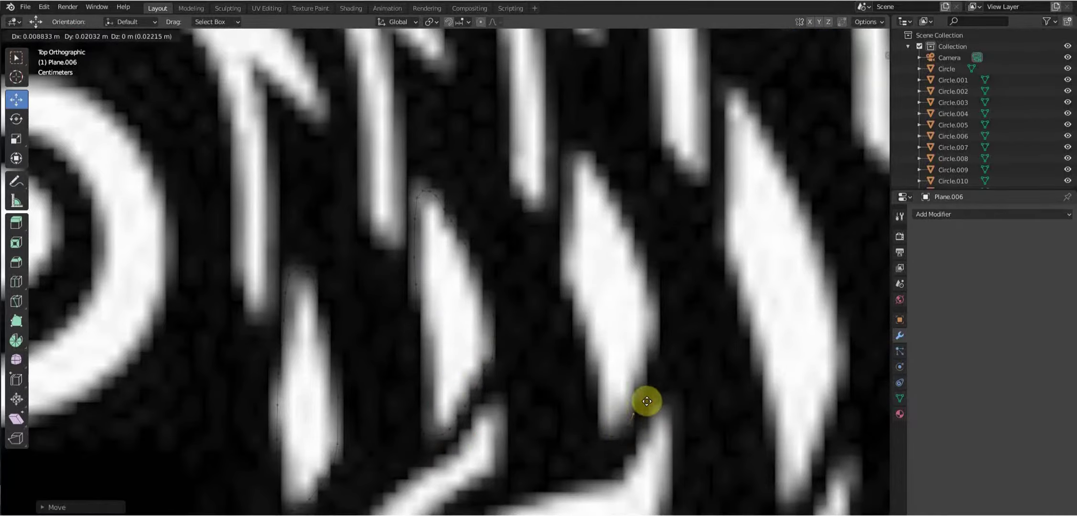
pyautogui.moveTo(667, 282)
pyautogui.mouseDown()
pyautogui.moveTo(606, 153)
pyautogui.moveTo(588, 181)
pyautogui.mouseUp()
pyautogui.moveTo(584, 290)
pyautogui.mouseDown()
pyautogui.moveTo(611, 394)
pyautogui.moveTo(608, 450)
pyautogui.mouseUp()
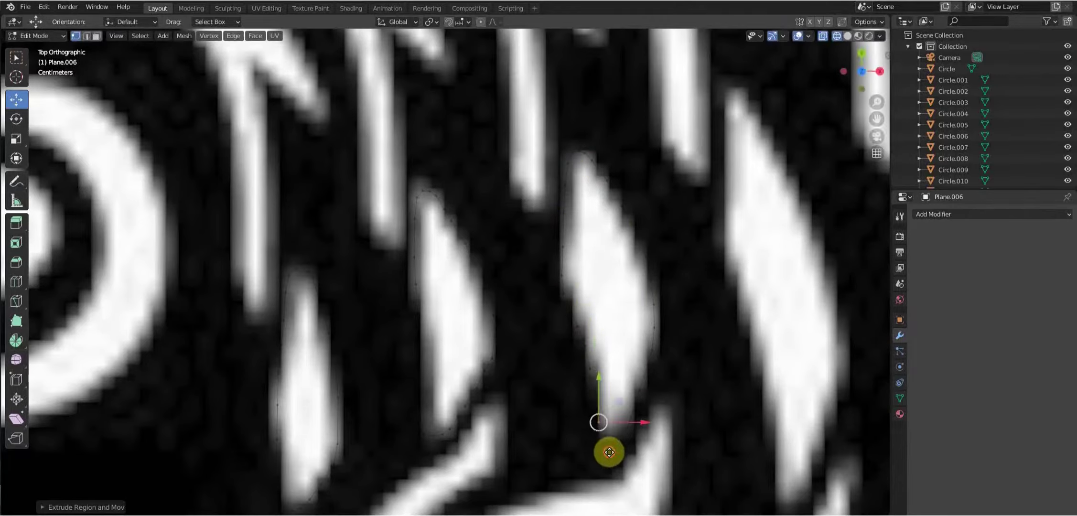
# Start the next stripe outline with vertices placed at the stripe's top.
pyautogui.keyDown('shift'); pyautogui.moveTo(608, 433); pyautogui.dragTo(459, 317, button='middle'); pyautogui.keyUp('shift')
pyautogui.keyDown('ctrl'); pyautogui.rightClick(600, 436); pyautogui.keyUp('ctrl')
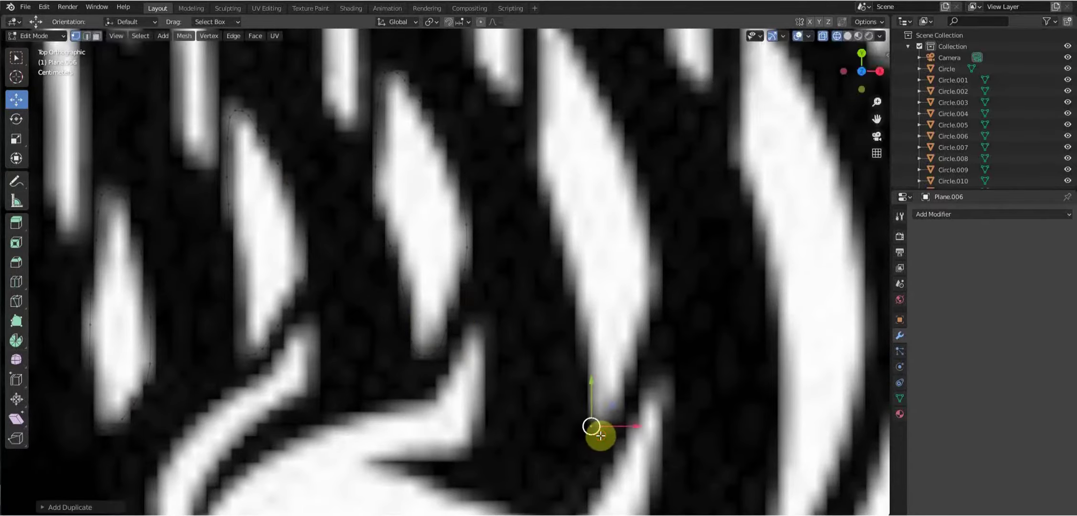
pyautogui.click(637, 139)
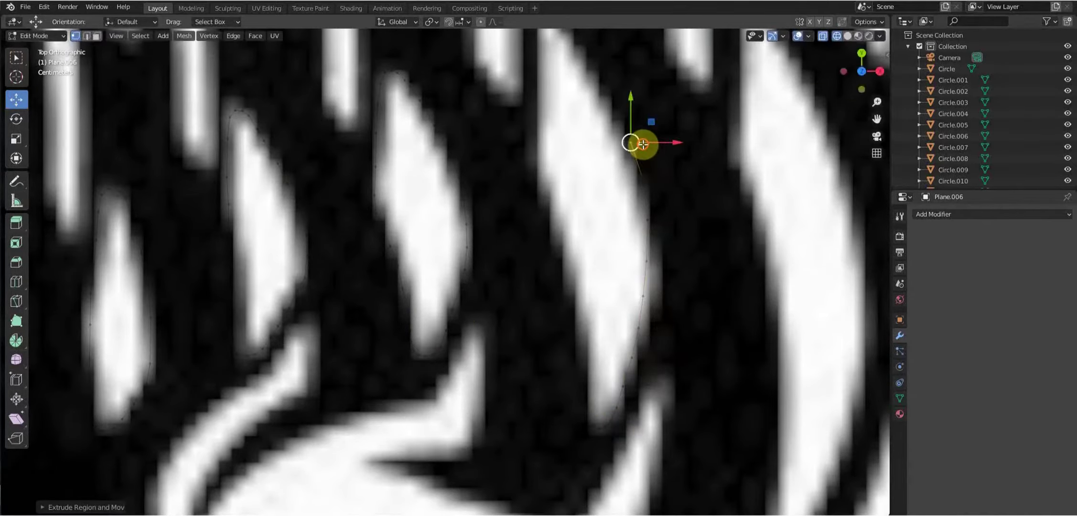
pyautogui.keyDown('shift'); pyautogui.moveTo(637, 139); pyautogui.dragTo(695, 190, button='middle'); pyautogui.keyUp('shift')
pyautogui.press('e')
pyautogui.press('g')
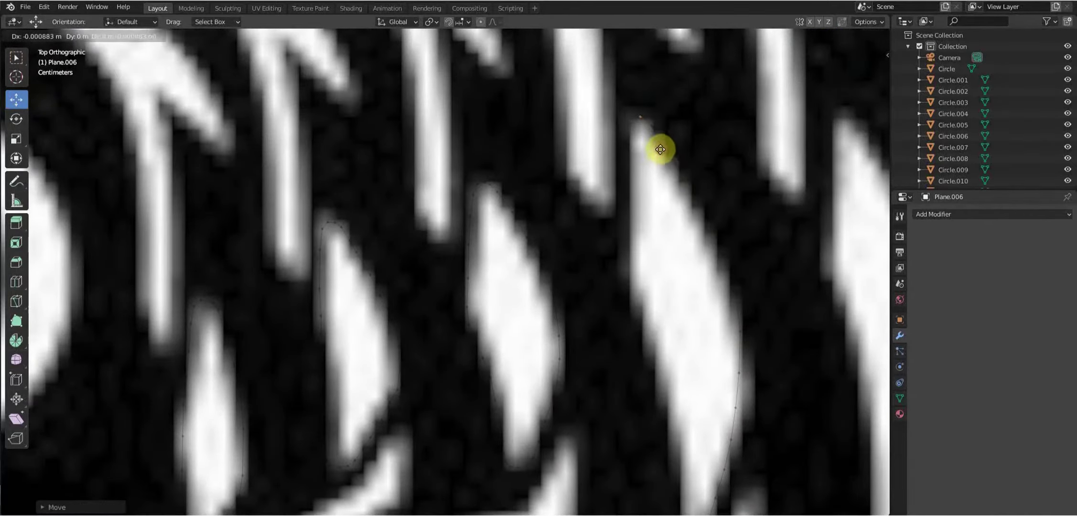
pyautogui.click(649, 296)
# Extrude a chain of vertices along the stripe edge, working up the stripe.
pyautogui.press('e')
pyautogui.scroll(3, 661, 356)
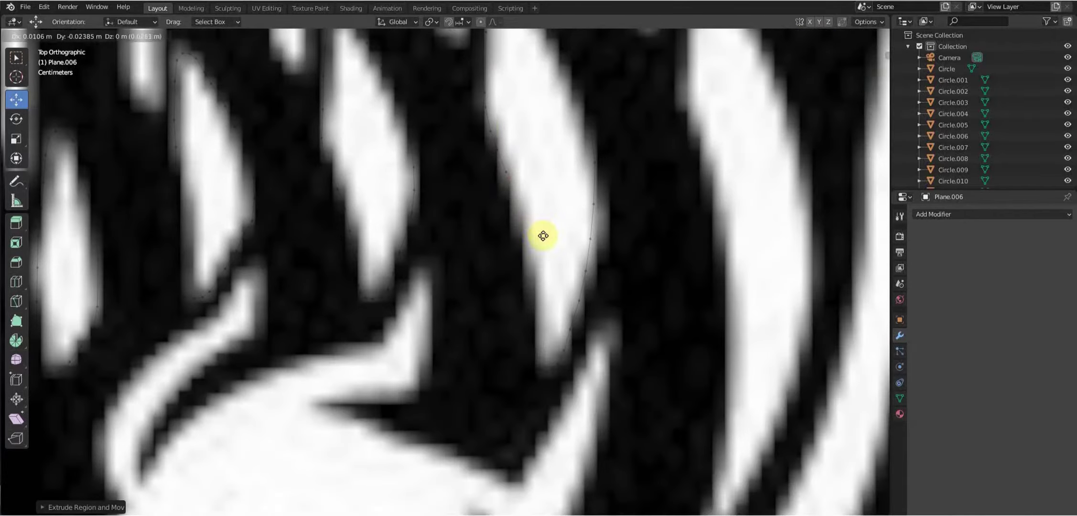
pyautogui.click(533, 363)
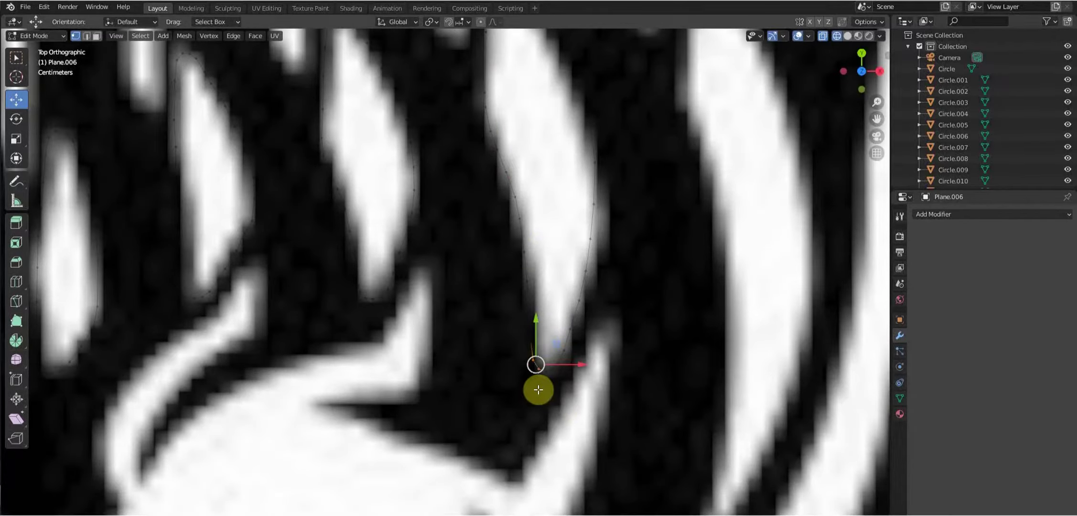
pyautogui.scroll(-5, 550, 372)
pyautogui.scroll(5, 408, 296)
pyautogui.press('e')
pyautogui.click(477, 458)
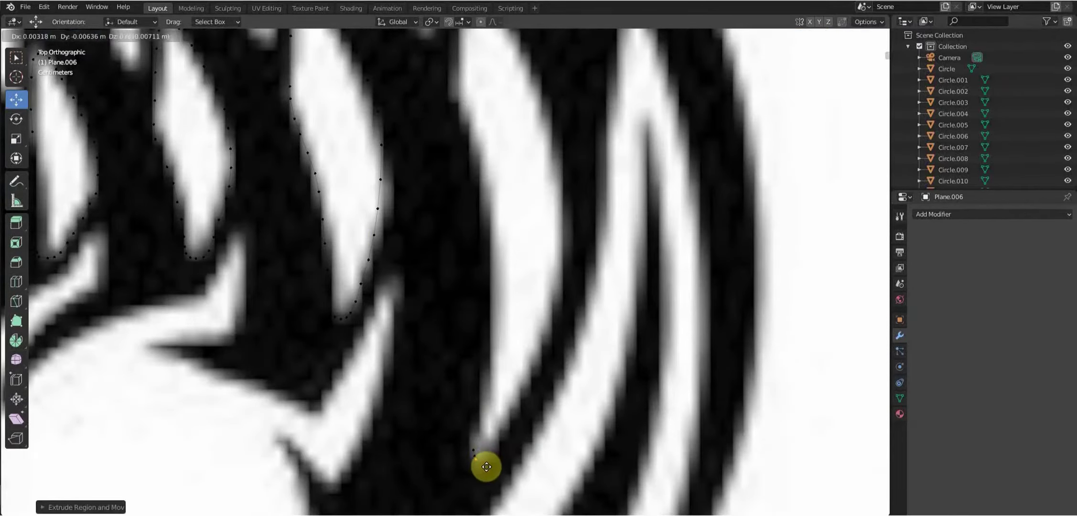
pyautogui.press('e')
pyautogui.click(500, 438)
# Extrude the final vertices around the fin to complete its outline.
pyautogui.press('e')
pyautogui.click(532, 368)
pyautogui.press('e')
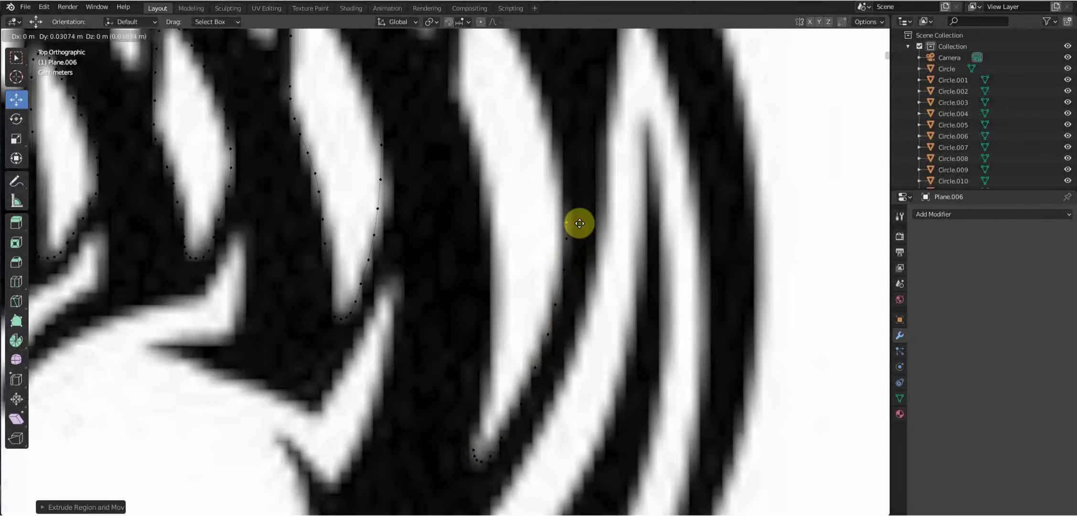
pyautogui.keyDown('shift'); pyautogui.moveTo(580, 223); pyautogui.dragTo(643, 351, button='middle'); pyautogui.keyUp('shift')
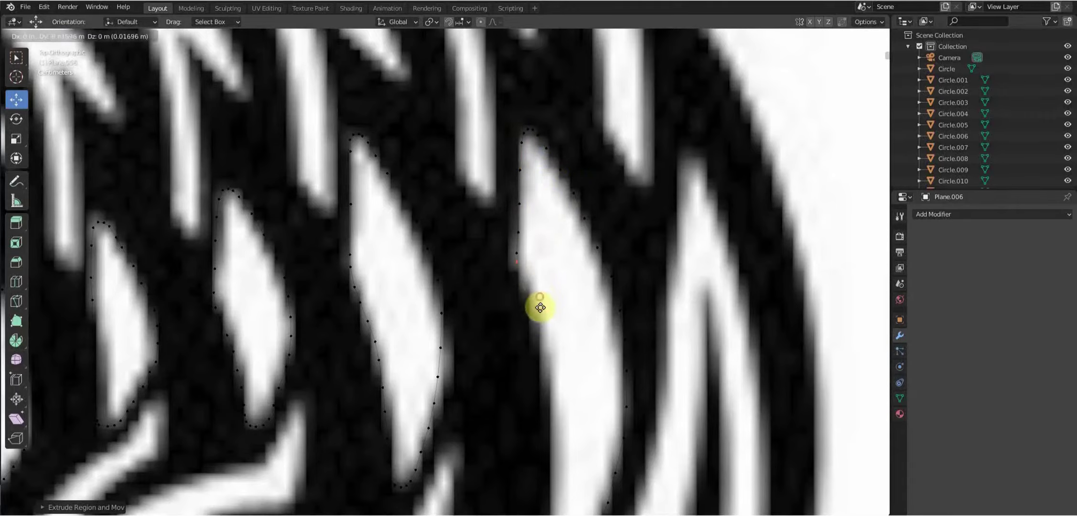
pyautogui.scroll(-2, 540, 308)
pyautogui.scroll(2, 540, 240)
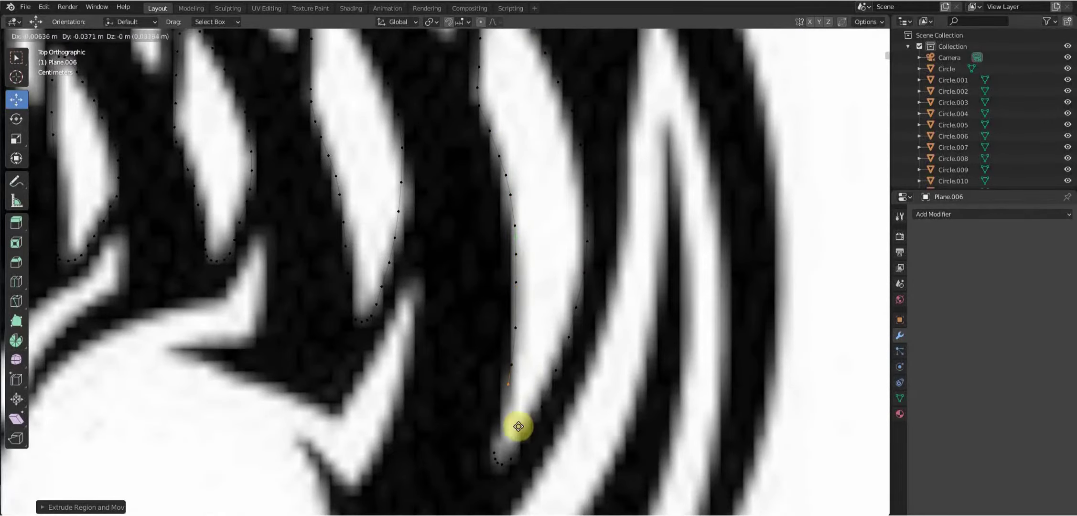
pyautogui.click(503, 476)
pyautogui.scroll(-3, 525, 440)
# Inspect the traced outlines from above and select the linked fin loops.
pyautogui.scroll(1, 535, 372)
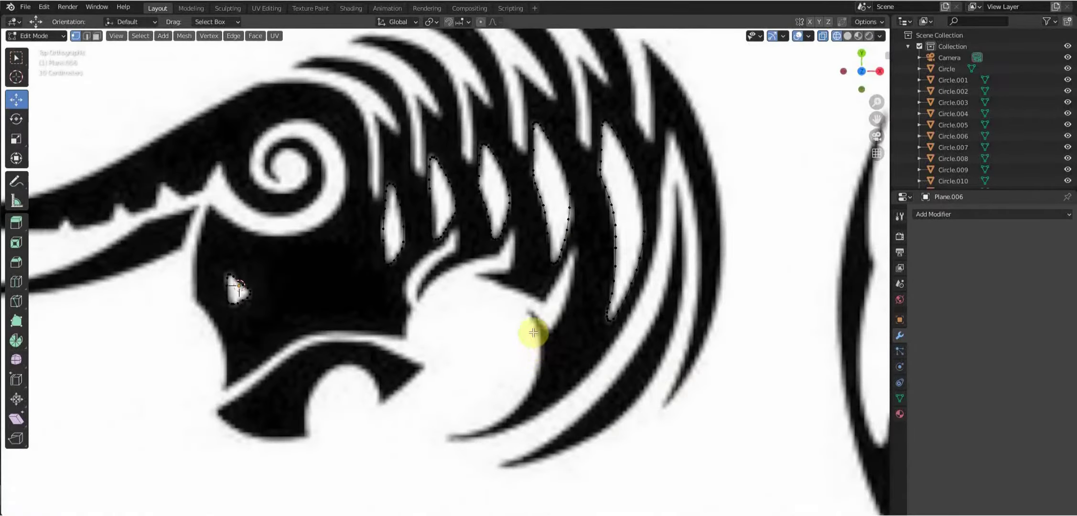
pyautogui.moveTo(273, 284)
pyautogui.mouseDown(button='middle')
pyautogui.moveTo(308, 432)
pyautogui.moveTo(289, 300)
pyautogui.mouseUp(button='middle')
pyautogui.moveTo(384, 250); pyautogui.dragTo(493, 358, button='middle')
pyautogui.scroll(3, 493, 358)
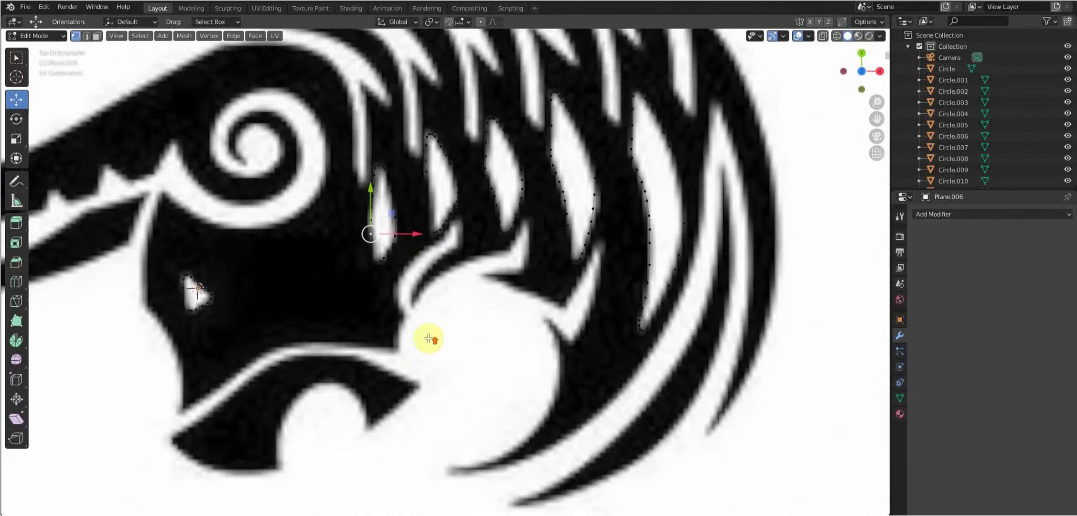
pyautogui.press('KP_7')
pyautogui.hotkey('ctrl', 'l')
# Move the selected fin loops up along Z above the rest of the outline.
pyautogui.moveTo(404, 244); pyautogui.dragTo(452, 300, button='middle')
pyautogui.scroll(3, 397, 420)
pyautogui.scroll(-3, 398, 420)
pyautogui.moveTo(468, 293); pyautogui.dragTo(468, 173)
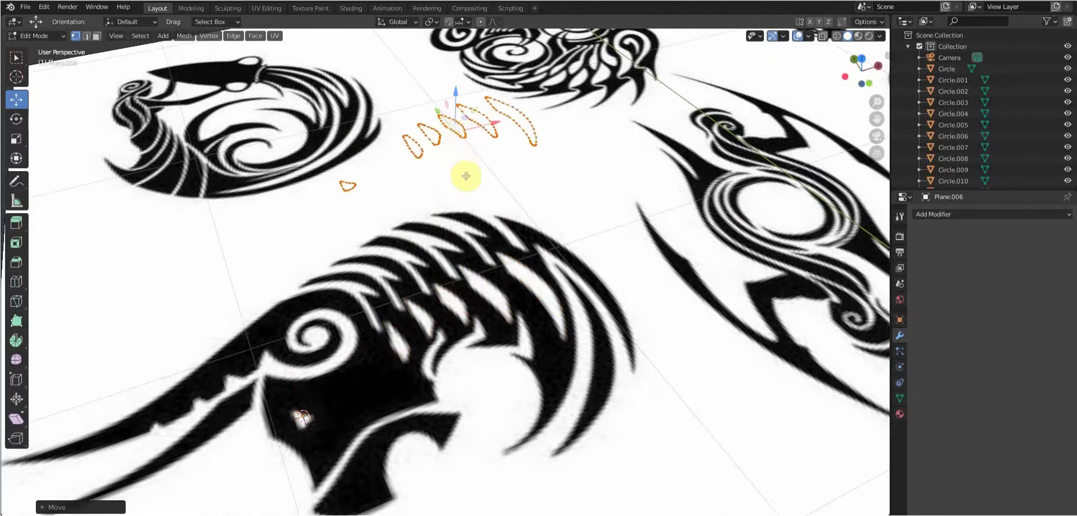
pyautogui.moveTo(469, 173)
pyautogui.mouseDown(button='middle')
pyautogui.moveTo(433, 363)
pyautogui.moveTo(502, 375)
pyautogui.moveTo(447, 356)
pyautogui.moveTo(426, 329)
pyautogui.moveTo(411, 269)
pyautogui.mouseUp(button='middle')
pyautogui.scroll(-5, 447, 356)
pyautogui.moveTo(412, 269); pyautogui.dragTo(413, 250)
# Leave Edit Mode, select the traced bull outline object, and inspect it up close.
pyautogui.press('Tab')
pyautogui.moveTo(413, 250)
pyautogui.mouseDown(button='middle')
pyautogui.moveTo(447, 434)
pyautogui.moveTo(402, 305)
pyautogui.moveTo(407, 259)
pyautogui.mouseUp(button='middle')
pyautogui.click(402, 304)
pyautogui.press('Tab')
pyautogui.scroll(4, 428, 312)
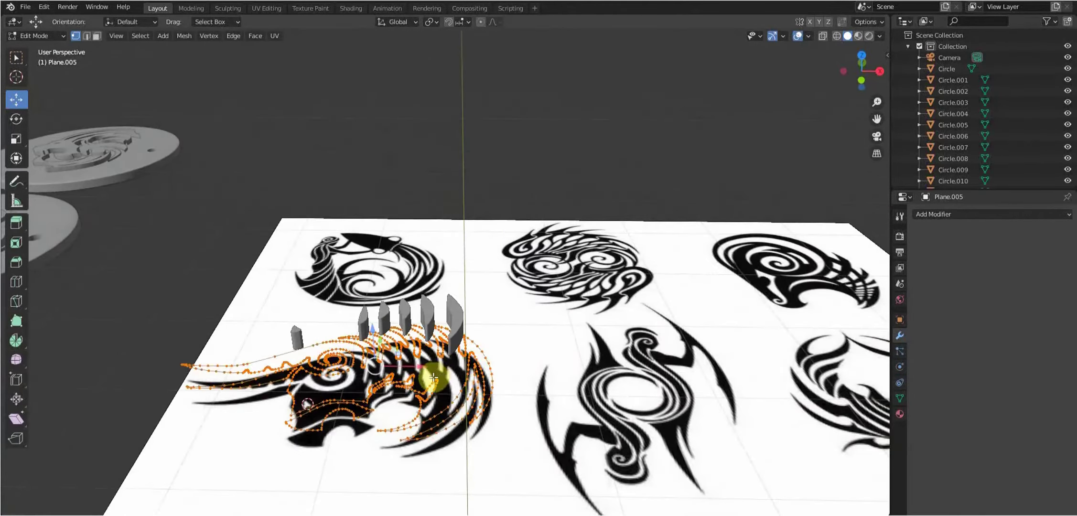
pyautogui.moveTo(385, 356); pyautogui.dragTo(389, 350, button='middle')
pyautogui.press('Tab')
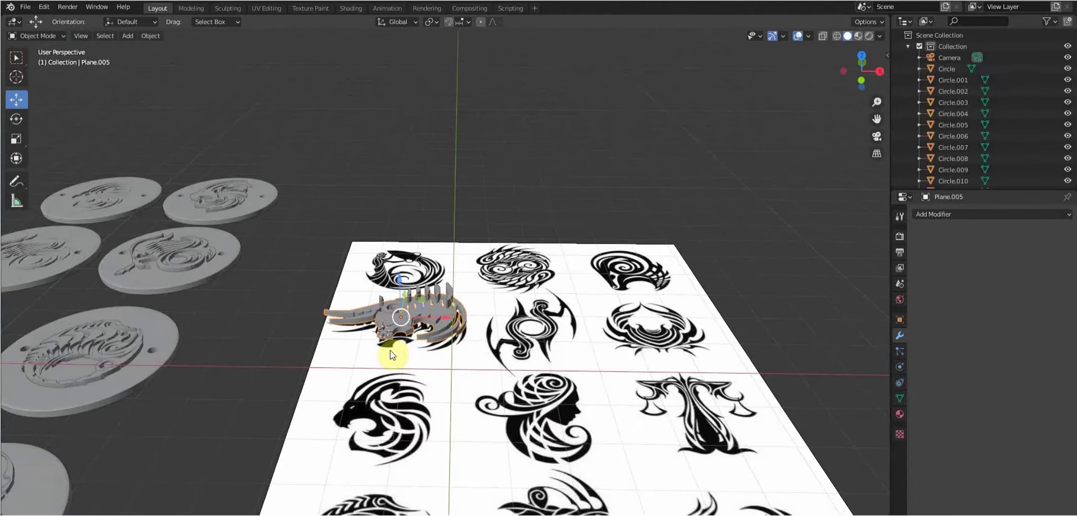
# From the top view, move the bull outline near the blank coin discs.
pyautogui.press('KP_7')
pyautogui.scroll(-2, 425, 330)
pyautogui.press('g')
pyautogui.click(101, 283)
pyautogui.keyDown('shift'); pyautogui.moveTo(101, 283); pyautogui.dragTo(394, 210, button='middle'); pyautogui.keyUp('shift')
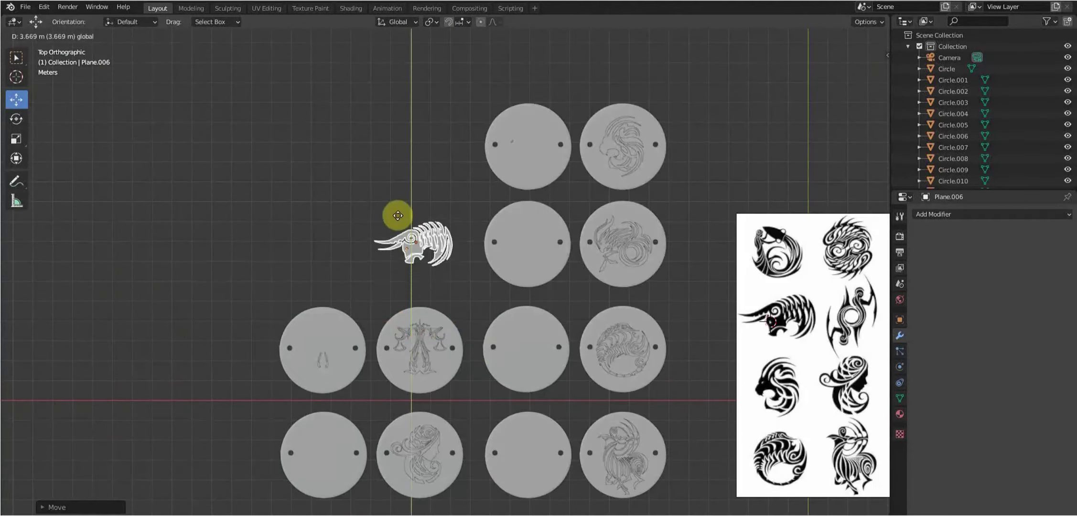
# Duplicate a blank coin disc and place the bull outline onto the new copy.
pyautogui.click(438, 312)
pyautogui.hotkey('shift', 'd')
pyautogui.click(458, 206)
pyautogui.scroll(5, 493, 293)
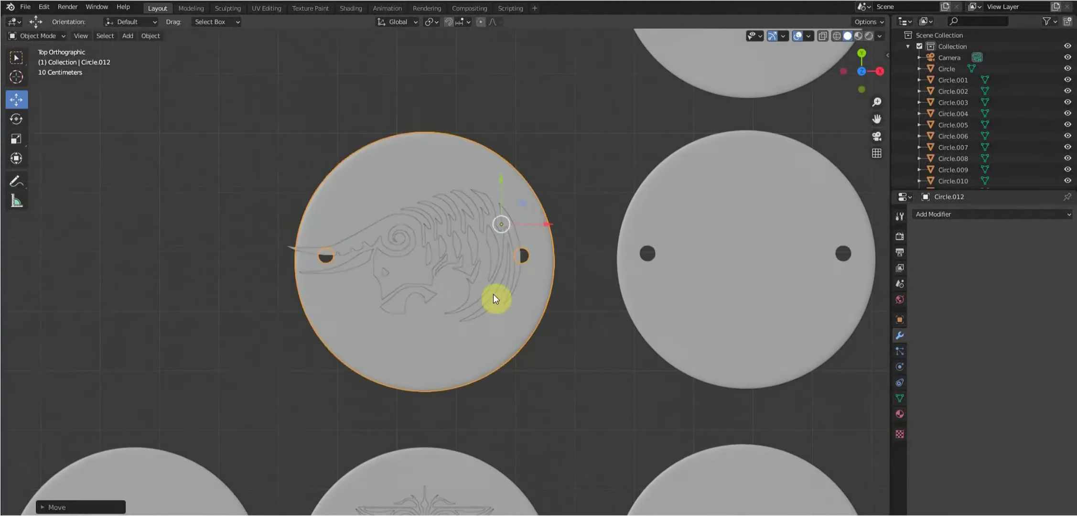
pyautogui.keyDown('shift'); pyautogui.click(469, 262); pyautogui.keyUp('shift')
pyautogui.click(451, 262)
# Rotate and nudge the bull outline so it fits the new disc.
pyautogui.click(448, 22)
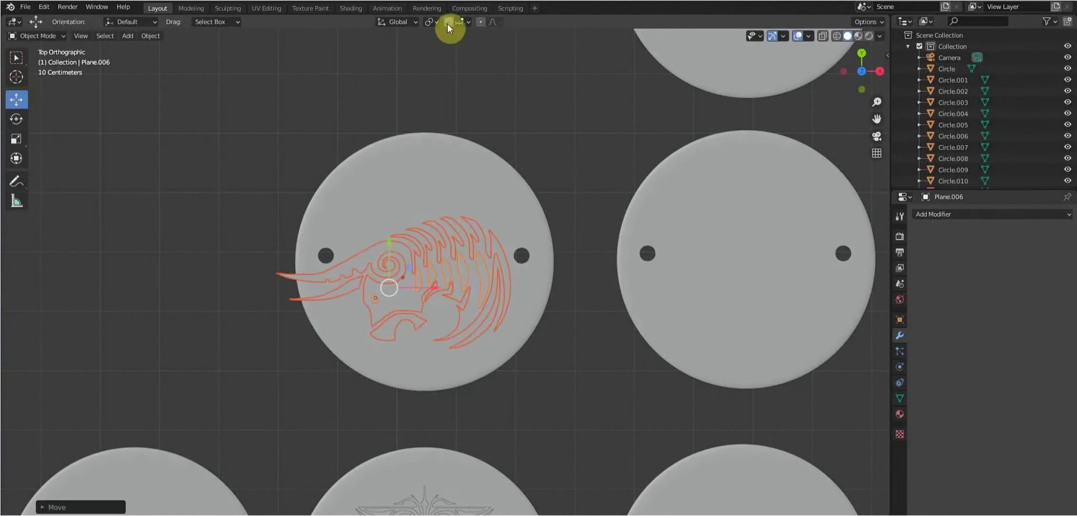
pyautogui.press('r')
pyautogui.click(462, 274)
pyautogui.hotkey('shift', 'Tab')
pyautogui.press('g')
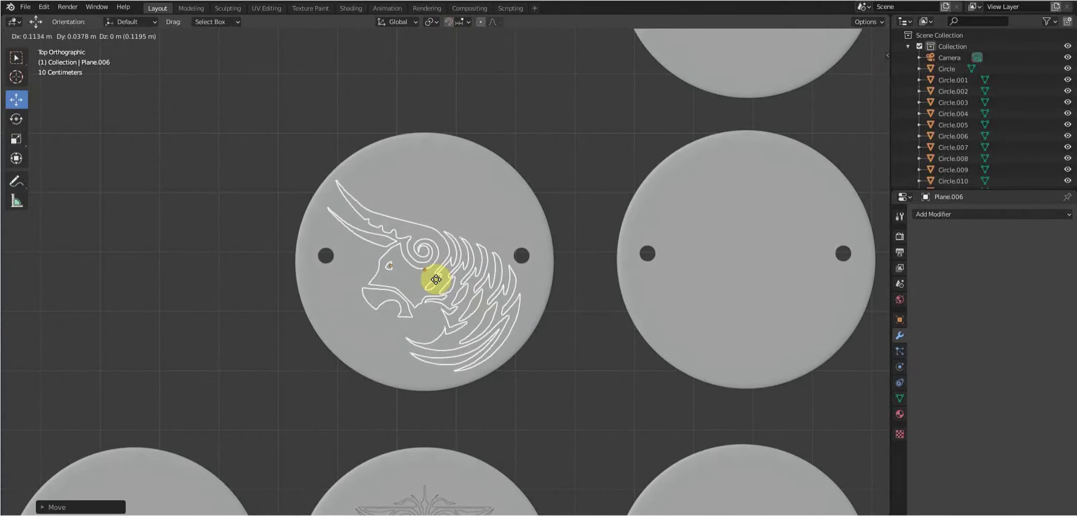
pyautogui.click(436, 285)
# Duplicate the disc together with its bull outline to the left.
pyautogui.keyDown('shift'); pyautogui.click(468, 198); pyautogui.keyUp('shift')
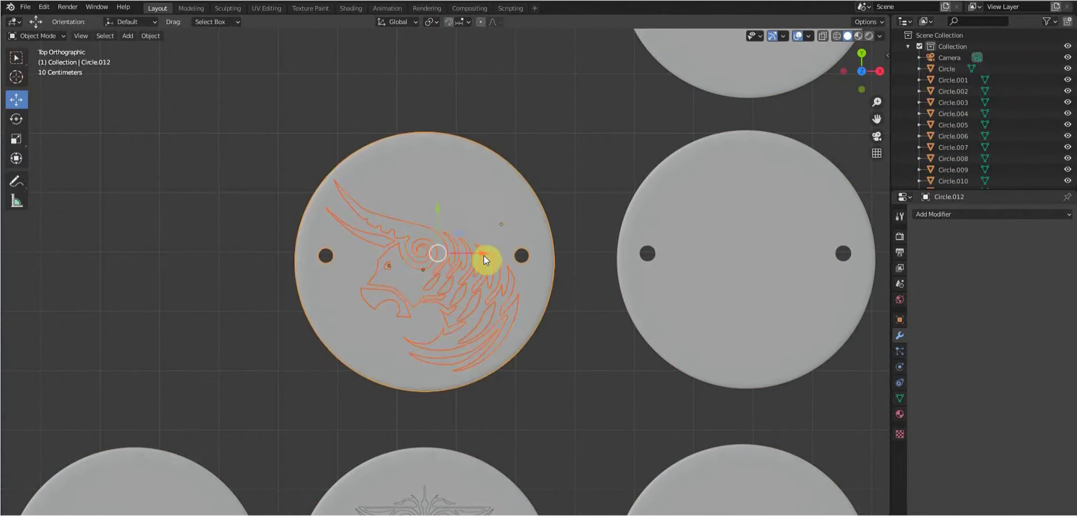
pyautogui.hotkey('shift', 'd')
pyautogui.click(175, 233)
pyautogui.keyDown('shift'); pyautogui.moveTo(237, 279); pyautogui.dragTo(432, 200, button='middle'); pyautogui.keyUp('shift')
pyautogui.moveTo(604, 209)
pyautogui.mouseDown(button='middle')
pyautogui.moveTo(509, 396)
pyautogui.moveTo(409, 283)
pyautogui.moveTo(419, 375)
pyautogui.mouseUp(button='middle')
# Inspect the relief, disc and outline pieces in perspective, then select the fin cutouts.
pyautogui.click(420, 375)
pyautogui.click(484, 368)
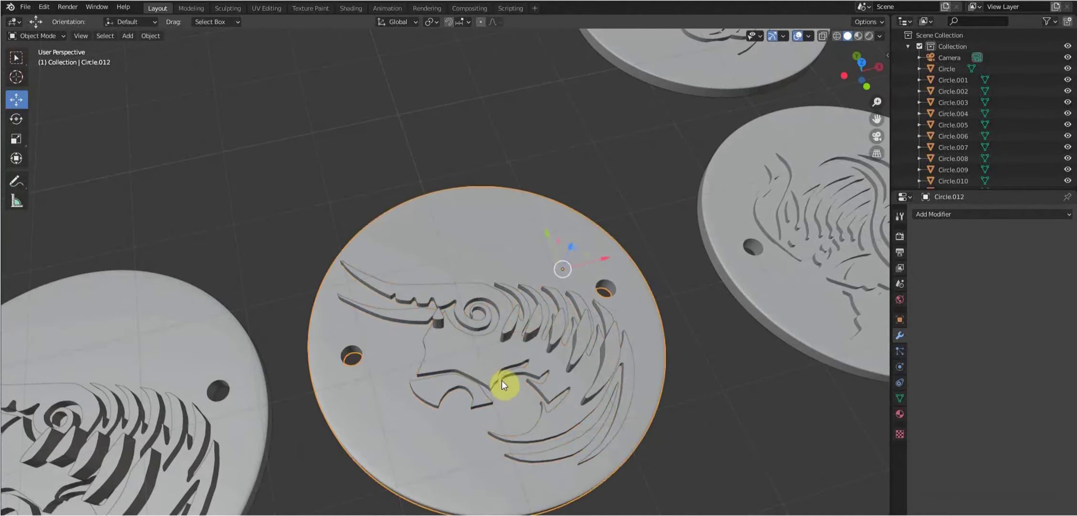
pyautogui.click(509, 325)
pyautogui.click(444, 383)
pyautogui.press('Tab')
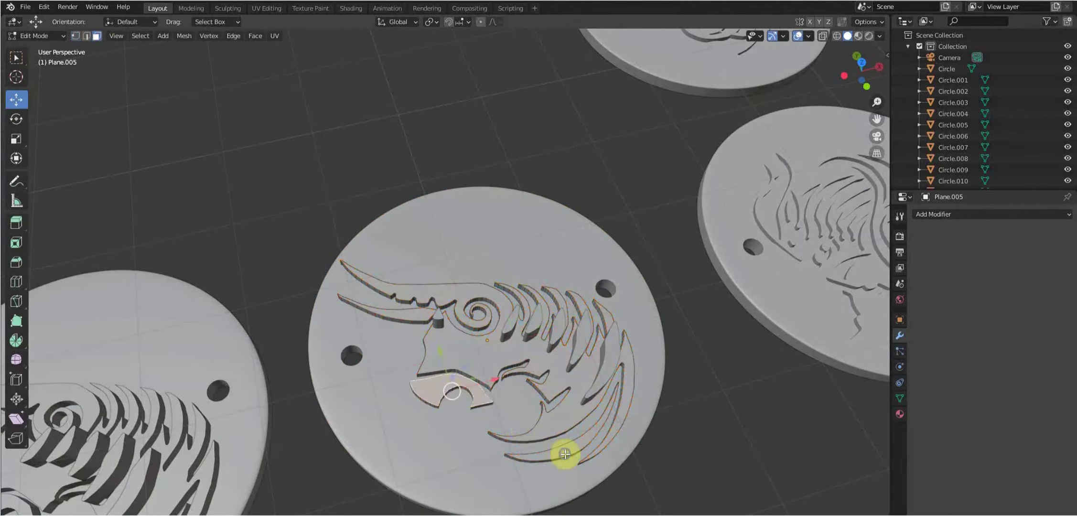
pyautogui.moveTo(565, 454); pyautogui.dragTo(409, 317, button='middle')
pyautogui.press('Tab')
pyautogui.moveTo(508, 298); pyautogui.dragTo(422, 360, button='middle')
pyautogui.click(475, 386)
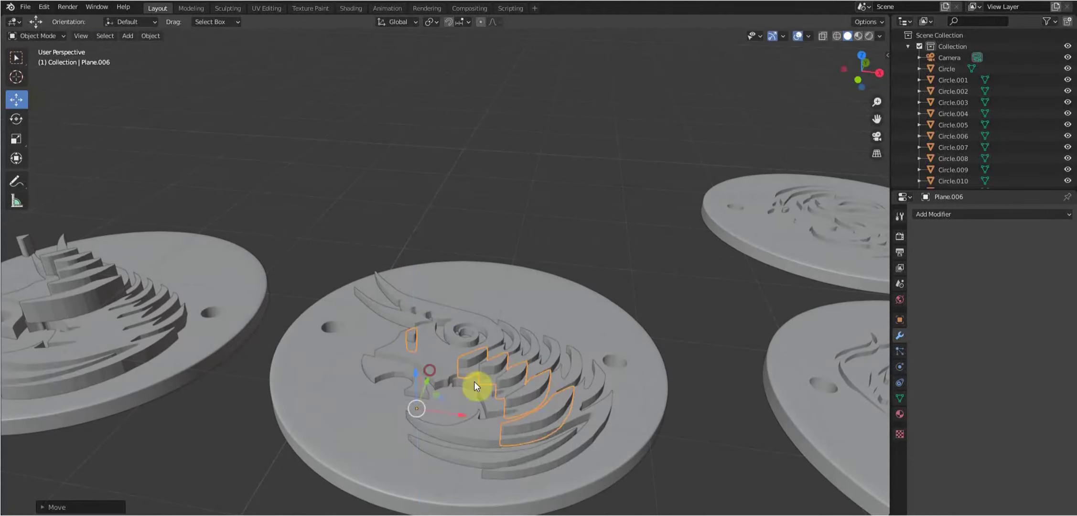
# Reposition the fin cutouts vertically along Z from a wireframe back view.
pyautogui.press('ctrl+KP_1')
pyautogui.scroll(3, 445, 361)
pyautogui.hotkey('shift', 'z')
pyautogui.press('g')
pyautogui.press('z')
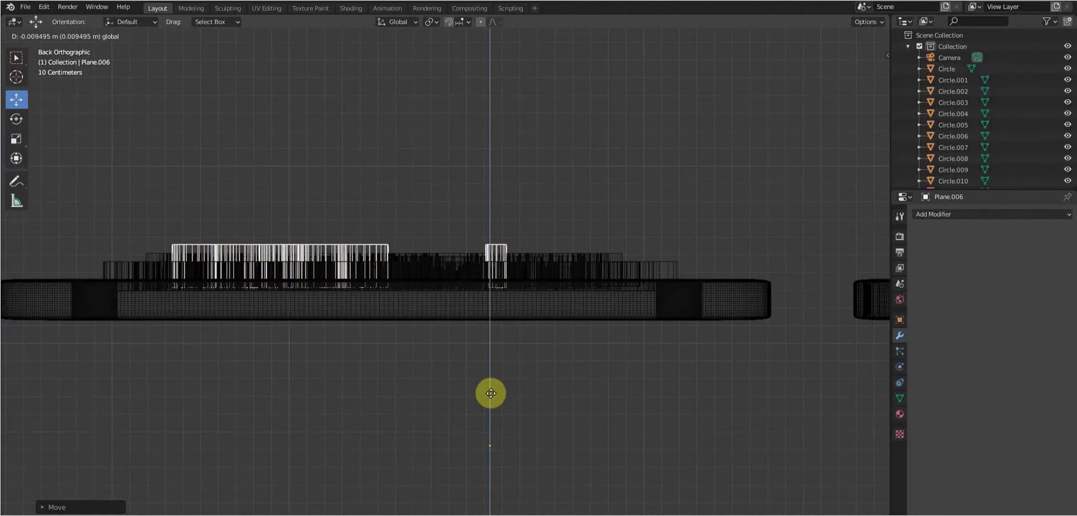
pyautogui.click(491, 392)
pyautogui.moveTo(490, 393)
pyautogui.mouseDown(button='middle')
pyautogui.moveTo(362, 370)
pyautogui.moveTo(544, 383)
pyautogui.mouseUp(button='middle')
pyautogui.hotkey('shift', 'z')
# Cut the fin cutouts from the bull outline piece with an applied Boolean, then delete the cutter.
pyautogui.click(536, 373)
pyautogui.click(991, 214)
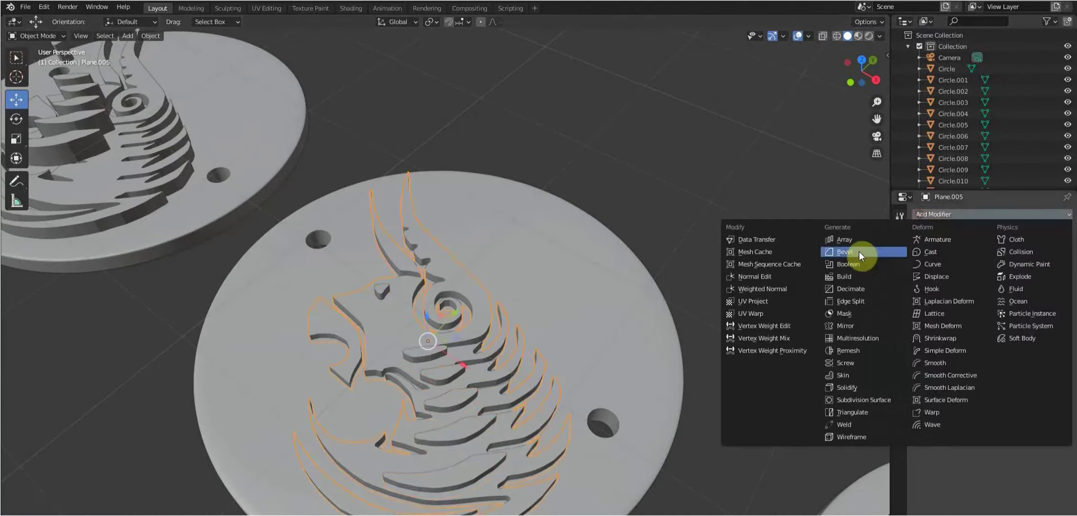
pyautogui.click(859, 251)
pyautogui.click(1015, 264)
pyautogui.click(990, 353)
pyautogui.click(1011, 245)
pyautogui.press('x')
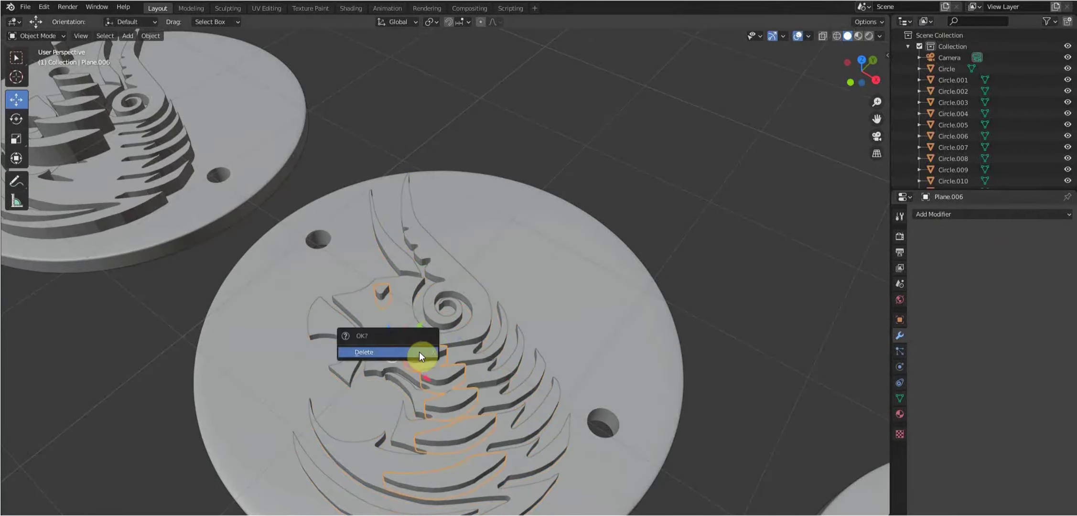
pyautogui.click(419, 353)
pyautogui.moveTo(419, 352); pyautogui.dragTo(628, 248, button='middle')
# Move the next outline mesh vertically along Z in Edit Mode from the side view.
pyautogui.click(422, 322)
pyautogui.press('ctrl+KP_3')
pyautogui.press('Tab')
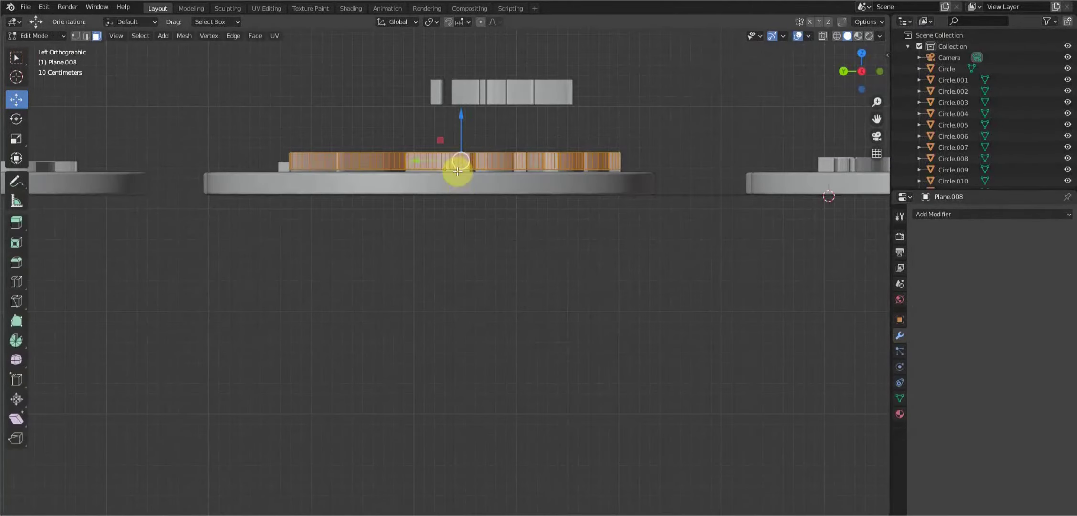
pyautogui.hotkey('shift', 'z')
pyautogui.press('g')
pyautogui.press('z')
pyautogui.click(470, 135)
pyautogui.moveTo(469, 136); pyautogui.dragTo(479, 272, button='middle')
# Select the linked mesh parts, leave Edit Mode and return to solid shading.
pyautogui.press('z')
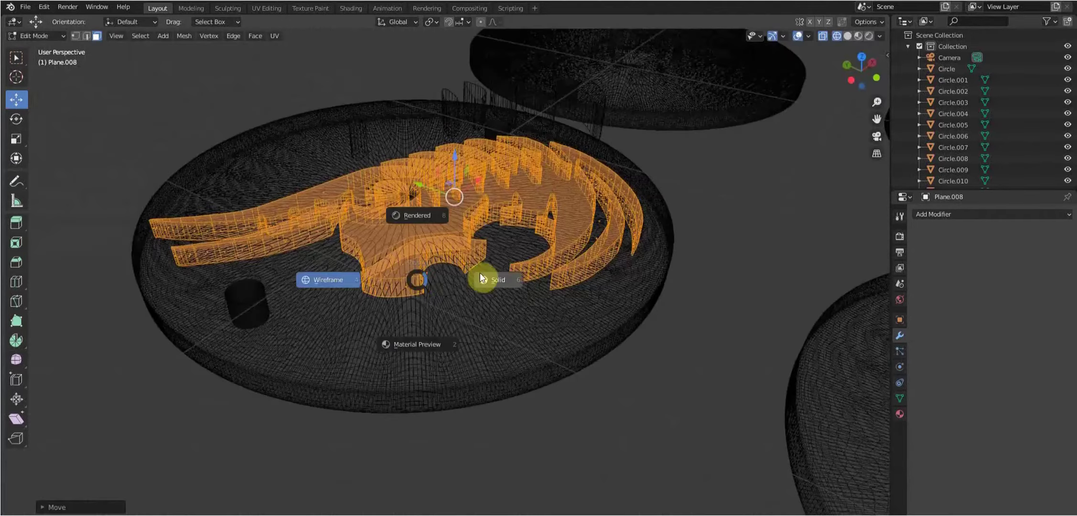
pyautogui.click(613, 228)
pyautogui.press('z')
pyautogui.press('KP_3')
pyautogui.press('Tab')
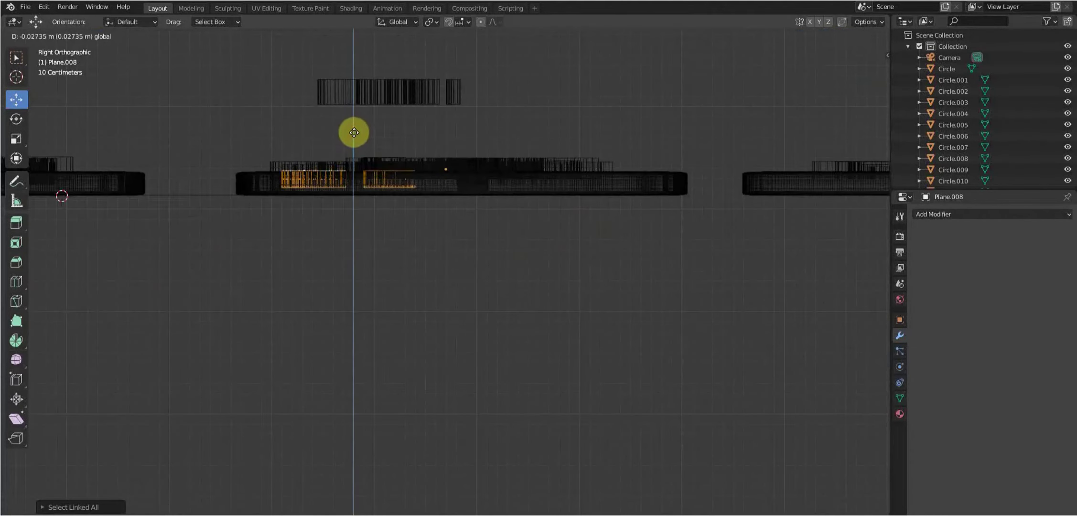
pyautogui.moveTo(354, 132); pyautogui.dragTo(463, 240, button='middle')
pyautogui.hotkey('shift', 'z')
pyautogui.moveTo(424, 165); pyautogui.dragTo(514, 258, button='middle')
# Set the raised fin pieces' height along Z from the right side view.
pyautogui.click(337, 211)
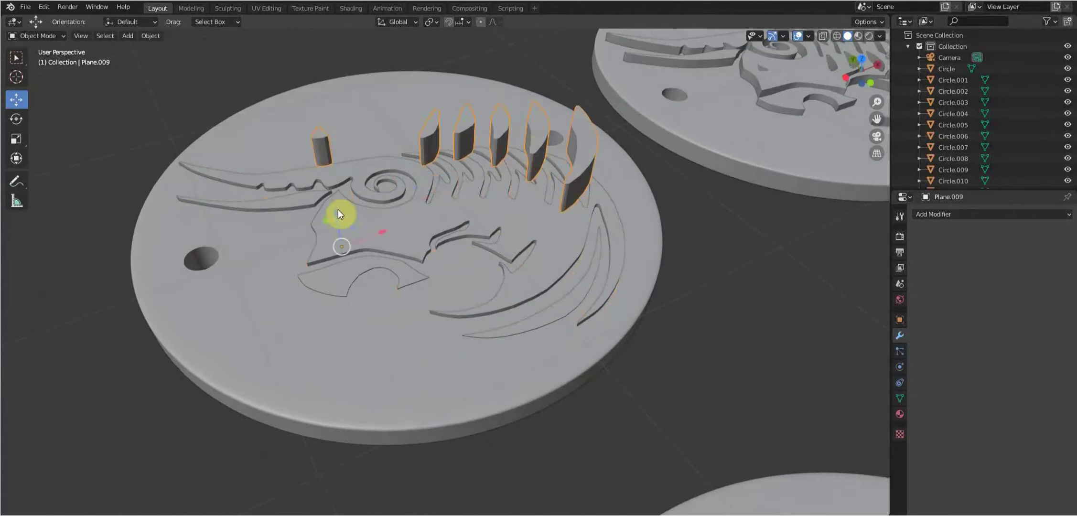
pyautogui.press('KP_3')
pyautogui.hotkey('shift', 'z')
pyautogui.press('g')
pyautogui.press('z')
pyautogui.click(453, 237)
pyautogui.moveTo(453, 237)
pyautogui.mouseDown(button='middle')
pyautogui.moveTo(559, 271)
pyautogui.moveTo(600, 306)
pyautogui.moveTo(587, 335)
pyautogui.moveTo(433, 263)
pyautogui.mouseUp(button='middle')
pyautogui.hotkey('shift', 'z')
# Readjust the outline pieces' height along Z and exit Edit Mode.
pyautogui.press('KP_3')
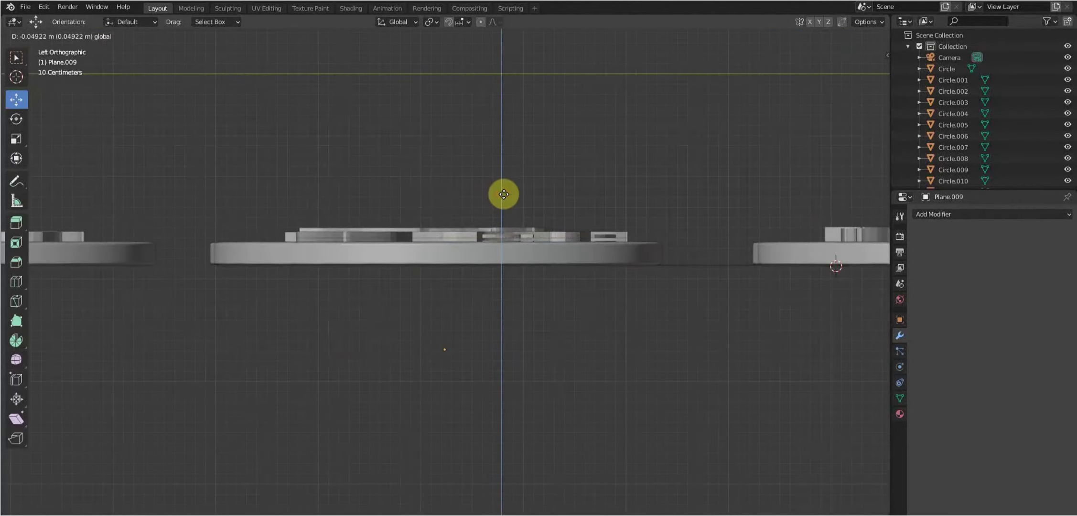
pyautogui.hotkey('shift', 'z')
pyautogui.press('g')
pyautogui.press('z')
pyautogui.click(581, 241)
pyautogui.hotkey('shift', 'z')
pyautogui.moveTo(581, 240)
pyautogui.mouseDown(button='middle')
pyautogui.moveTo(550, 289)
pyautogui.moveTo(325, 231)
pyautogui.mouseUp(button='middle')
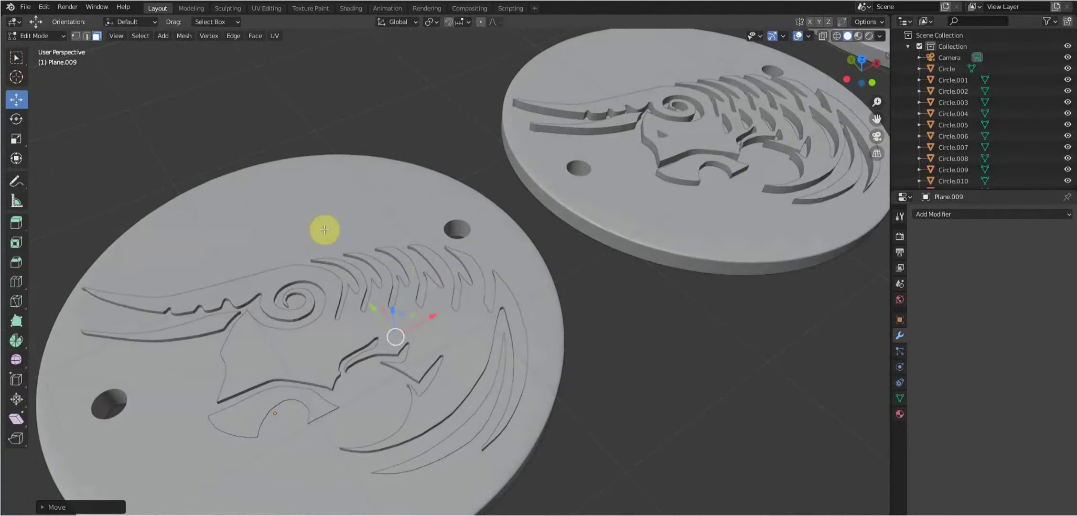
pyautogui.press('Tab')
# Add a Boolean modifier to the copied disc and start picking its cutter.
pyautogui.click(349, 325)
pyautogui.click(991, 214)
pyautogui.click(913, 243)
pyautogui.click(1022, 264)
# Apply the Boolean with the bull outline as cutter, then lower the remaining cutter.
pyautogui.click(994, 381)
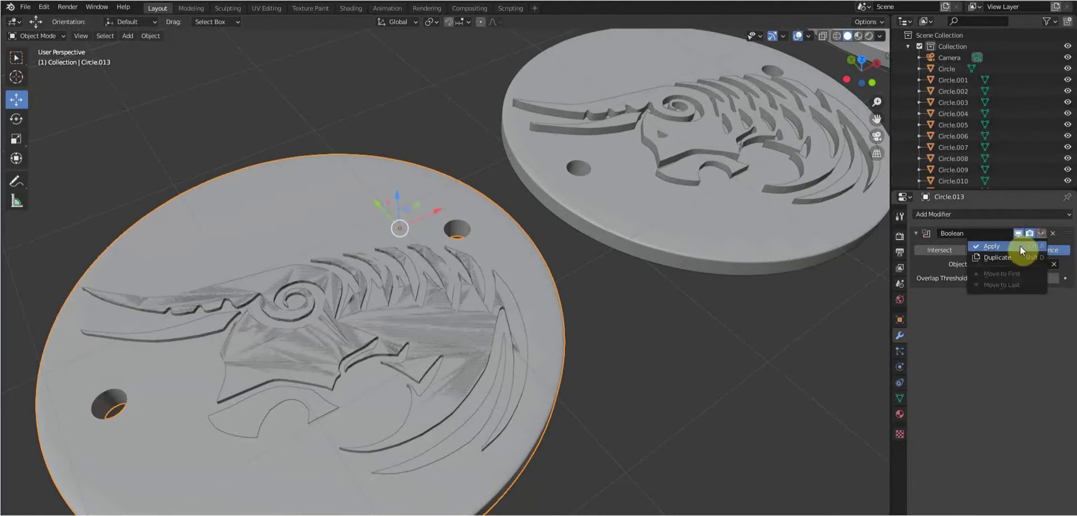
pyautogui.hotkey('ctrl', 'a')
pyautogui.click(296, 364)
pyautogui.moveTo(296, 364); pyautogui.dragTo(336, 364, button='middle')
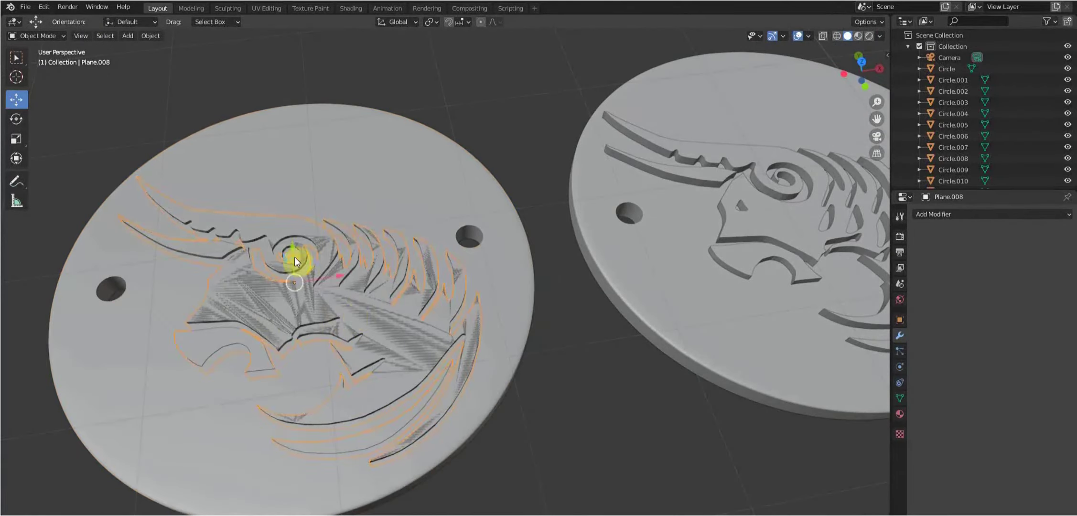
pyautogui.moveTo(294, 261)
pyautogui.mouseDown()
pyautogui.moveTo(252, 180)
pyautogui.moveTo(269, 170)
pyautogui.moveTo(305, 211)
pyautogui.mouseUp()
# Add another Boolean modifier to the copied disc with the emblem cutter.
pyautogui.click(478, 200)
pyautogui.click(991, 214)
pyautogui.click(984, 249)
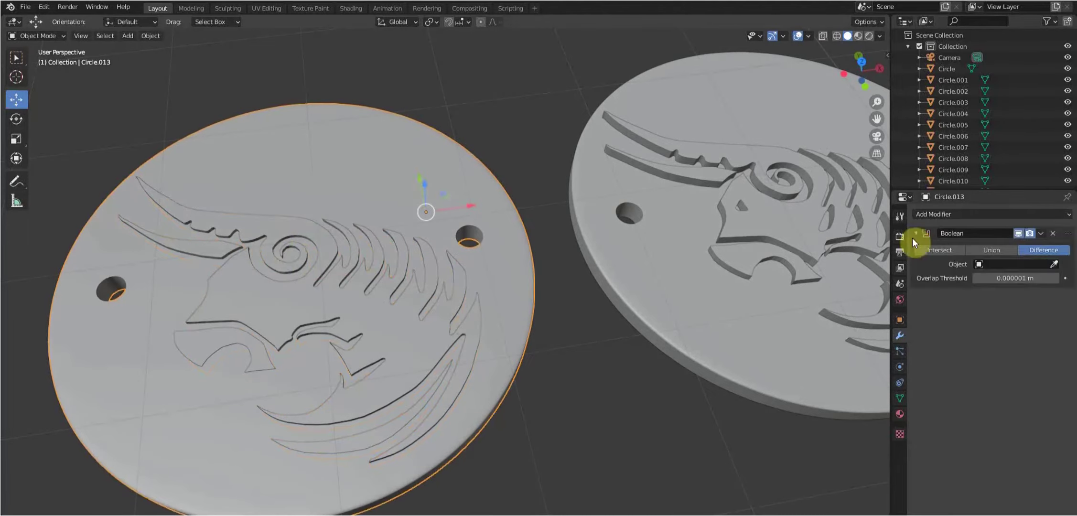
pyautogui.click(913, 239)
# Set the cutter's height along Z in wireframe, retrying after a cancelled move.
pyautogui.moveTo(341, 303)
pyautogui.mouseDown(button='middle')
pyautogui.moveTo(276, 175)
pyautogui.moveTo(431, 328)
pyautogui.moveTo(378, 360)
pyautogui.moveTo(474, 354)
pyautogui.mouseUp(button='middle')
pyautogui.hotkey('shift', 'z')
pyautogui.click(377, 361)
pyautogui.press('g')
pyautogui.press('z')
pyautogui.rightClick(378, 374)
pyautogui.hotkey('shift', 'z')
pyautogui.press('g')
pyautogui.press('z')
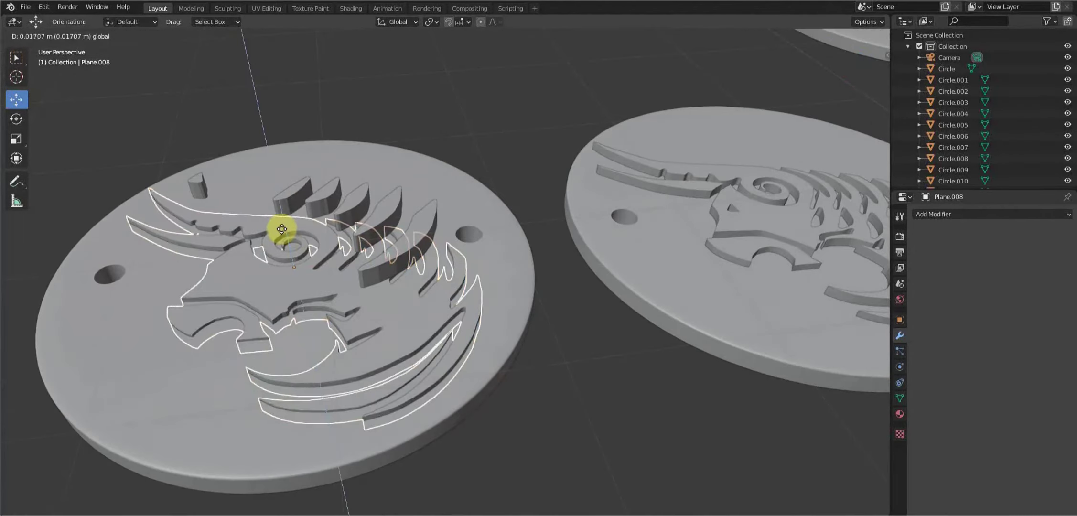
pyautogui.click(282, 230)
# Add and apply a Difference Boolean on Circle.013 using Plane.008 as the object.
pyautogui.click(284, 395)
pyautogui.click(992, 214)
pyautogui.click(864, 269)
pyautogui.click(1012, 263)
pyautogui.click(977, 380)
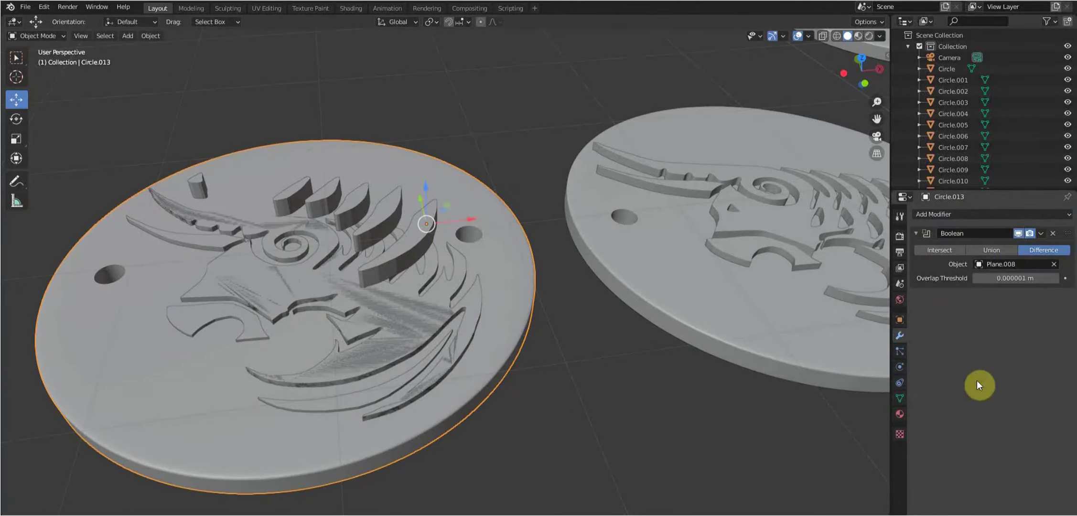
pyautogui.click(1015, 253)
# In Edit Mode, delete the leftover faces and start selecting faces along the wall base.
pyautogui.press('Tab')
pyautogui.moveTo(342, 397)
pyautogui.mouseDown(button='middle')
pyautogui.moveTo(307, 359)
pyautogui.moveTo(356, 355)
pyautogui.moveTo(409, 308)
pyautogui.moveTo(423, 380)
pyautogui.moveTo(555, 315)
pyautogui.moveTo(248, 419)
pyautogui.mouseUp(button='middle')
pyautogui.press('x')
pyautogui.click(326, 372)
pyautogui.click(248, 419)
pyautogui.keyDown('ctrl'); pyautogui.click(541, 371); pyautogui.keyUp('ctrl')
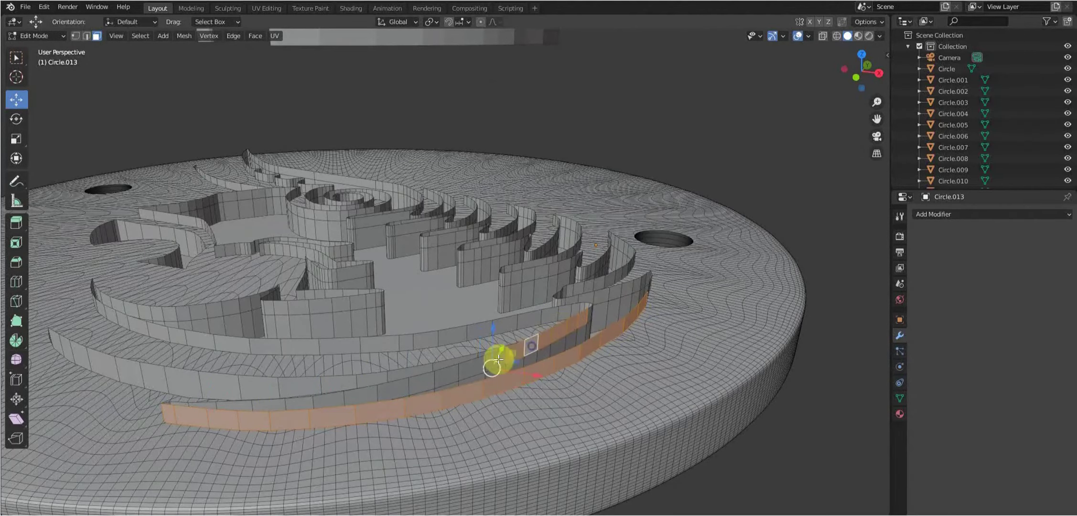
# Delete the selected wall-base faces, then box-select the raised wall strip from the side view.
pyautogui.press('x')
pyautogui.click(180, 413)
pyautogui.moveTo(180, 413)
pyautogui.mouseDown(button='middle')
pyautogui.moveTo(644, 348)
pyautogui.moveTo(511, 276)
pyautogui.moveTo(354, 340)
pyautogui.moveTo(389, 366)
pyautogui.moveTo(781, 336)
pyautogui.mouseUp(button='middle')
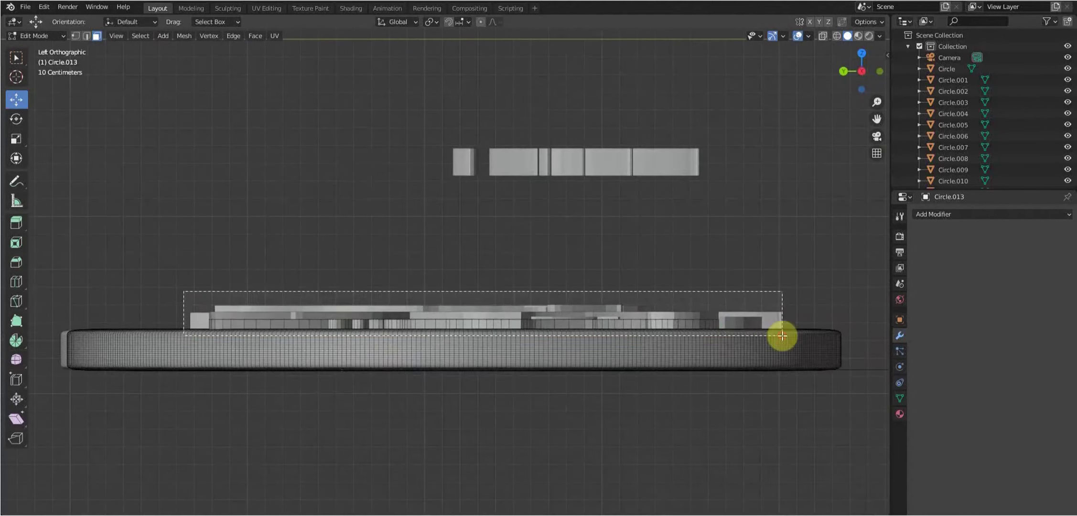
pyautogui.press('b')
pyautogui.moveTo(191, 296); pyautogui.dragTo(695, 318)
pyautogui.moveTo(192, 291); pyautogui.dragTo(746, 322)
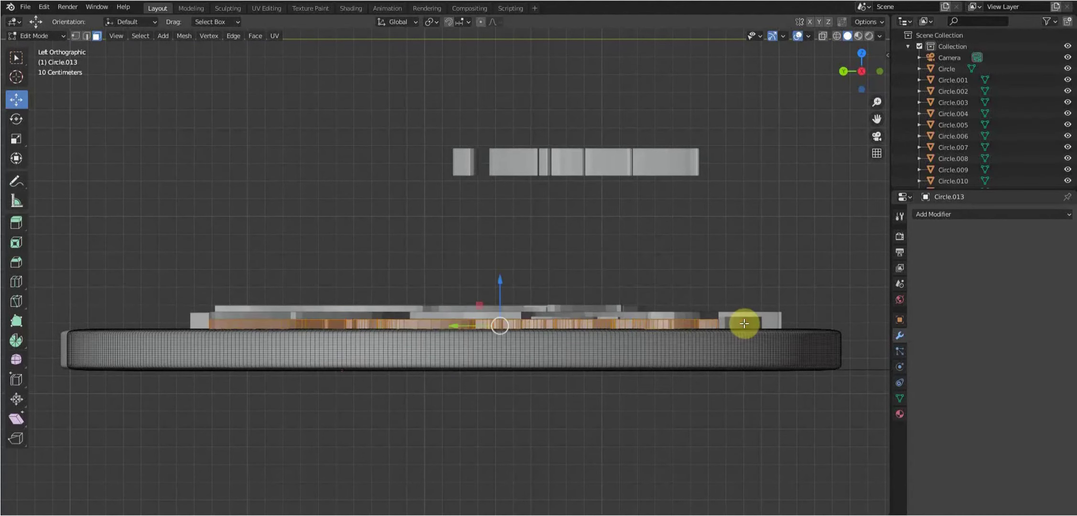
pyautogui.moveTo(317, 294)
pyautogui.mouseDown()
pyautogui.moveTo(713, 321)
pyautogui.moveTo(700, 323)
pyautogui.mouseUp()
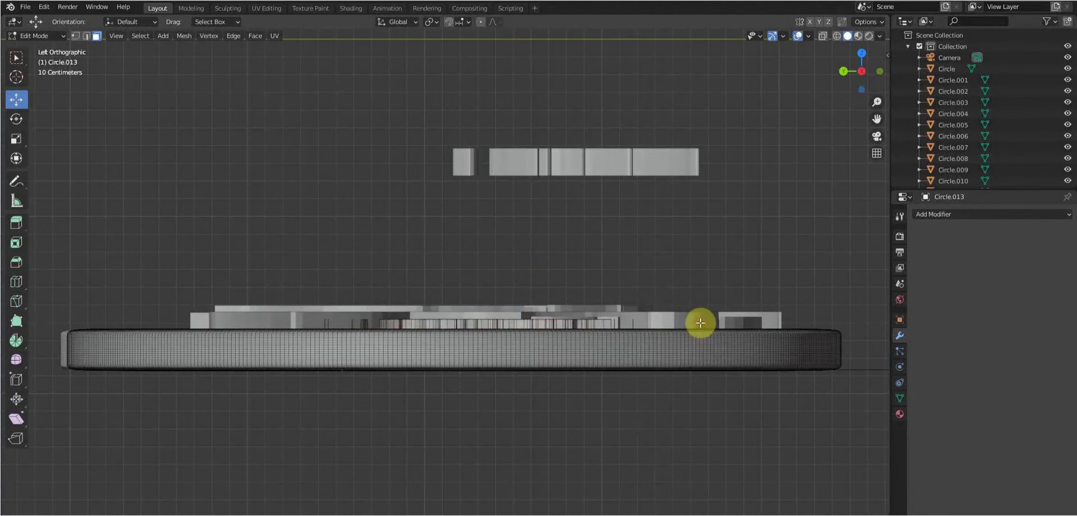
pyautogui.moveTo(622, 323)
pyautogui.mouseDown(button='middle')
pyautogui.moveTo(504, 356)
pyautogui.moveTo(356, 372)
pyautogui.moveTo(403, 421)
pyautogui.moveTo(267, 402)
pyautogui.moveTo(312, 365)
pyautogui.moveTo(395, 376)
pyautogui.mouseUp(button='middle')
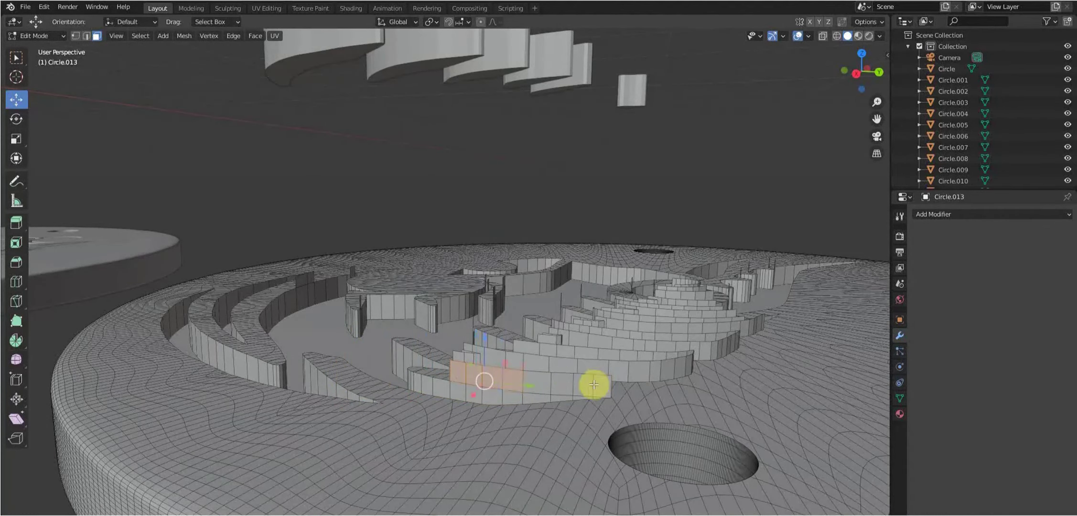
# Grow the wall selection with repeated Select Similar and delete those wall faces.
pyautogui.hotkey('shift', 'g')
pyautogui.click(475, 357)
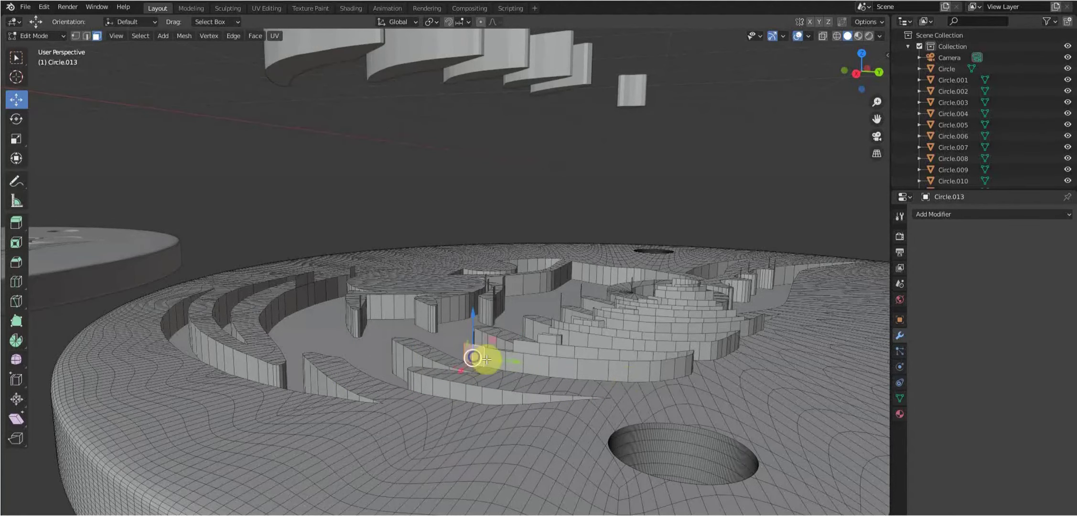
pyautogui.hotkey('shift', 'g')
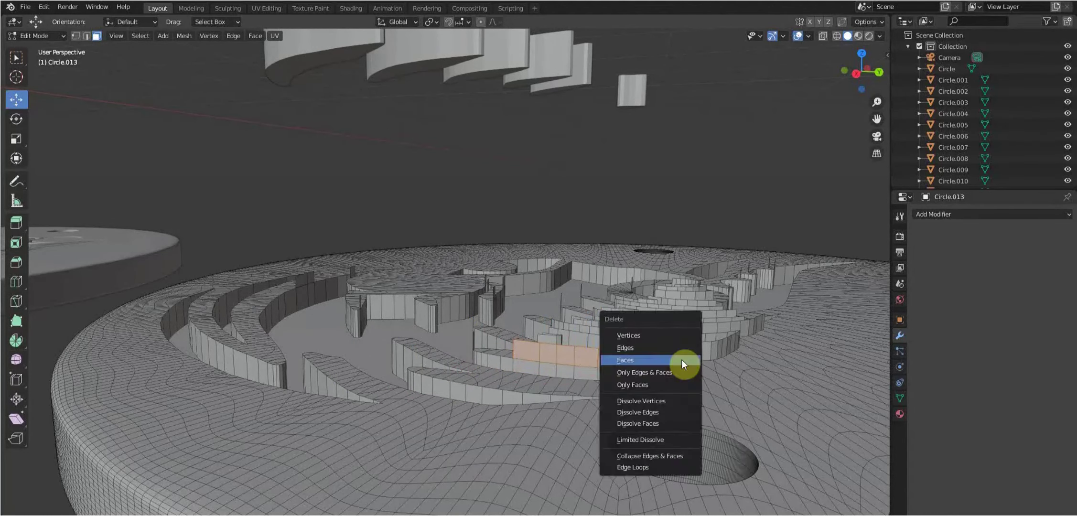
pyautogui.click(690, 365)
pyautogui.moveTo(690, 365); pyautogui.dragTo(204, 290, button='middle')
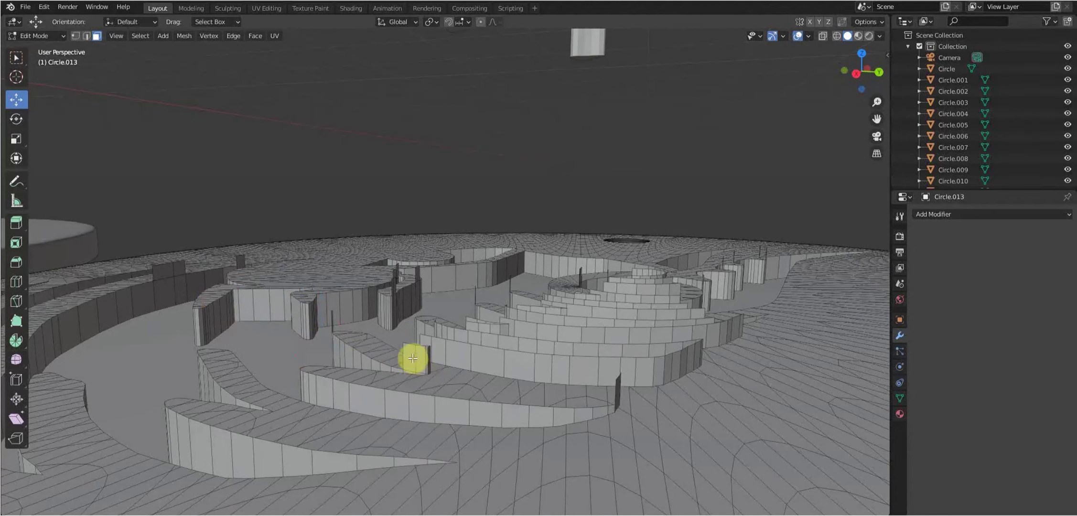
pyautogui.hotkey('shift', 'g')
pyautogui.click(428, 358)
pyautogui.moveTo(428, 358)
pyautogui.mouseDown(button='middle')
pyautogui.moveTo(517, 394)
pyautogui.moveTo(341, 349)
pyautogui.mouseUp(button='middle')
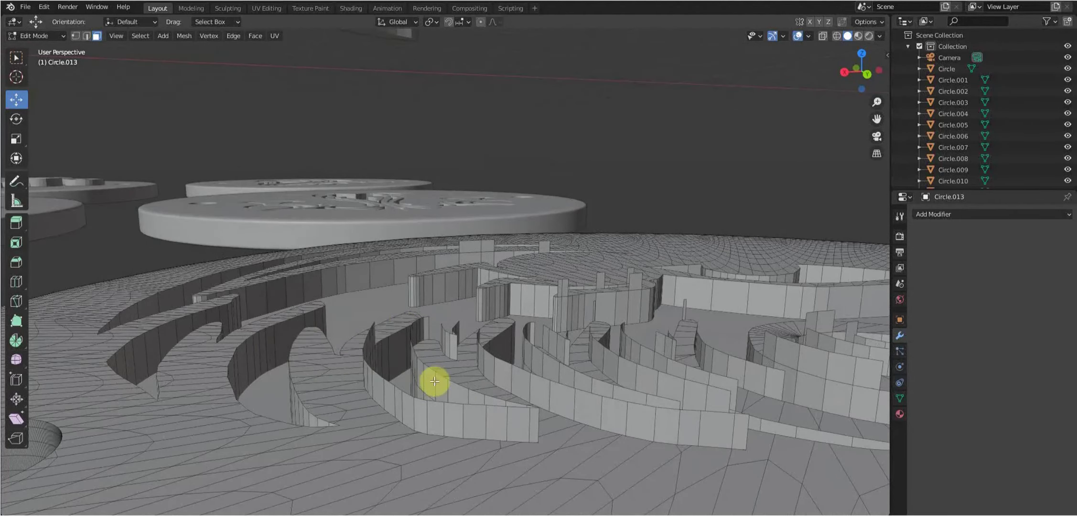
pyautogui.hotkey('shift', 'g')
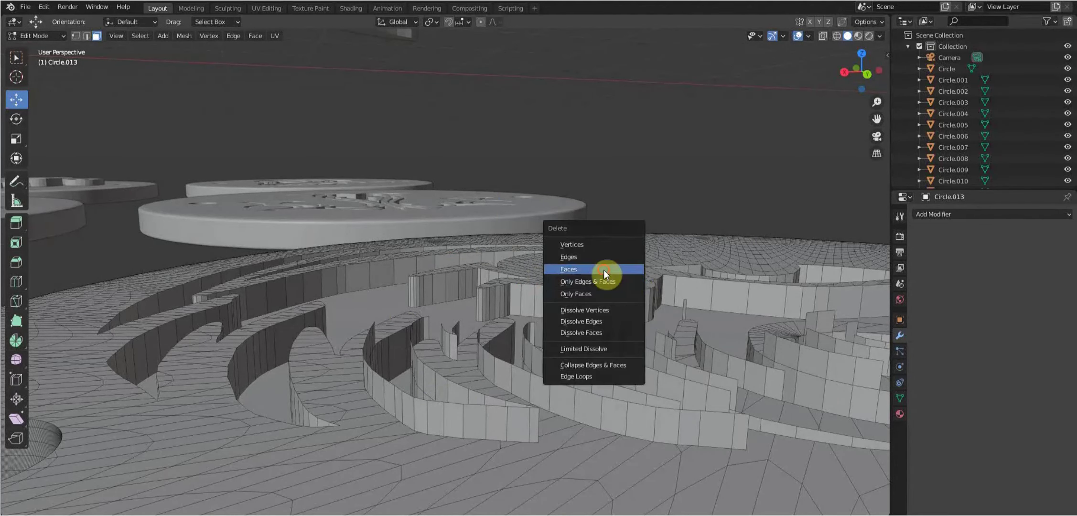
pyautogui.click(613, 276)
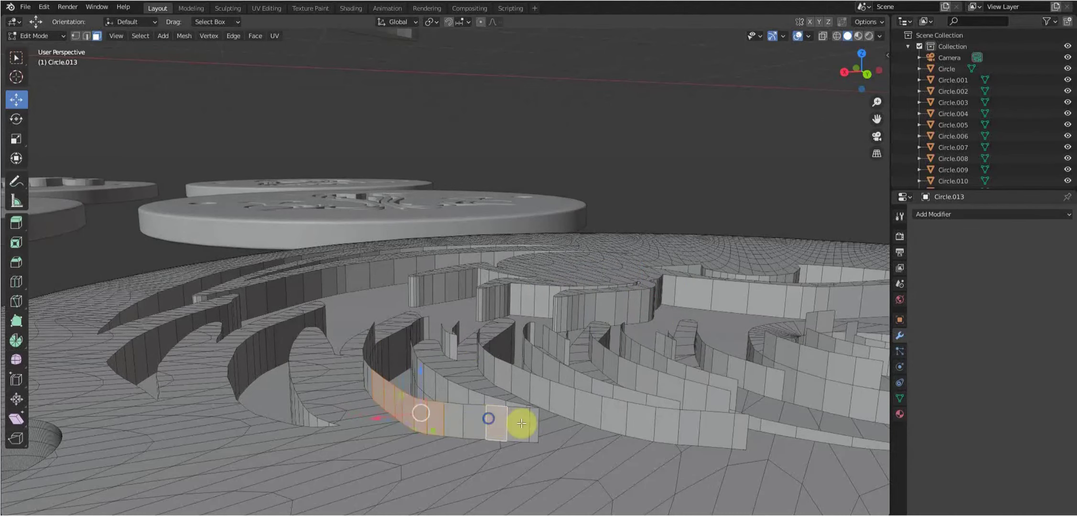
# Select a remaining leftover wall face among the tiered rings and delete it.
pyautogui.click(463, 421)
pyautogui.rightClick(446, 388)
pyautogui.click(445, 388)
pyautogui.moveTo(446, 388); pyautogui.dragTo(461, 358, button='middle')
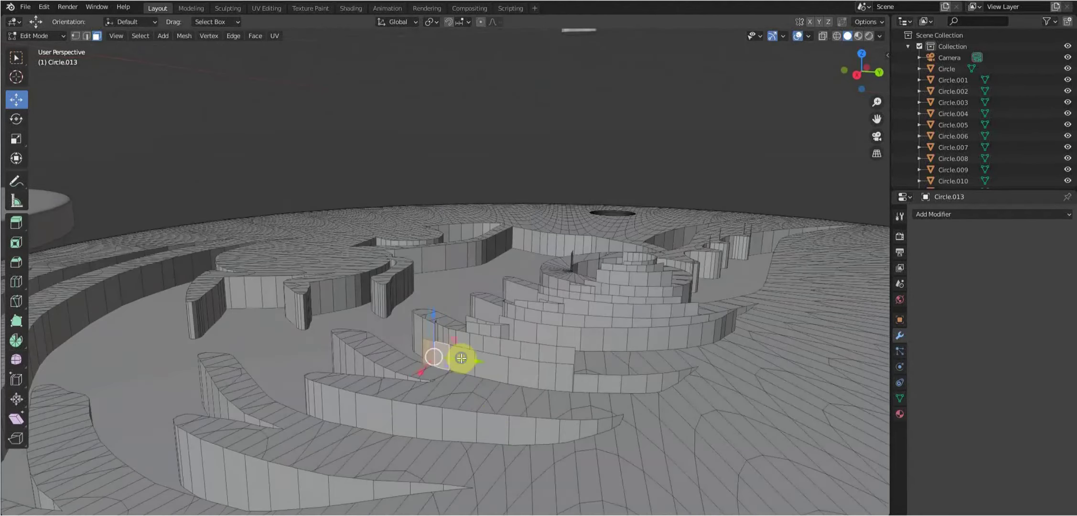
pyautogui.rightClick(509, 334)
pyautogui.moveTo(510, 333); pyautogui.dragTo(471, 334, button='middle')
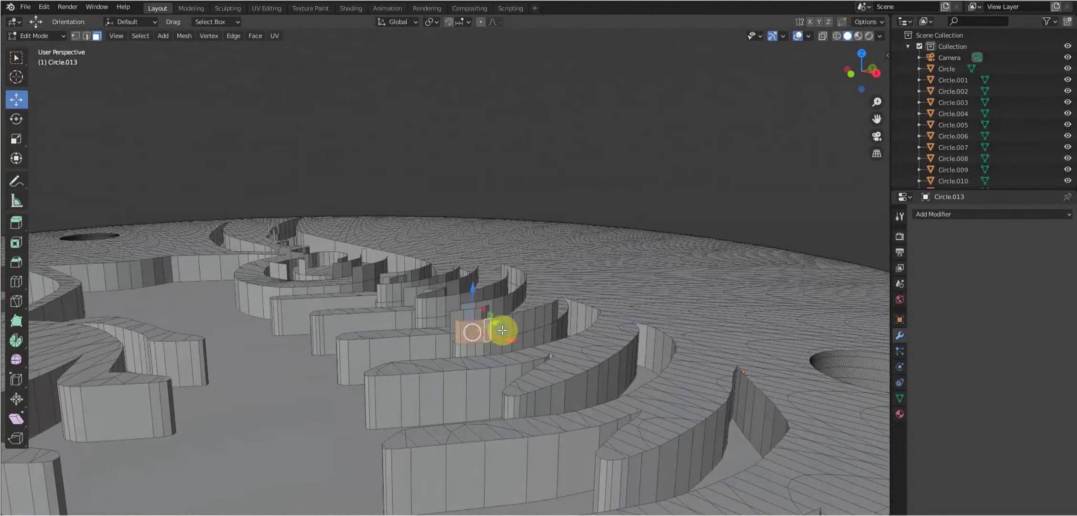
pyautogui.moveTo(552, 309)
pyautogui.mouseDown(button='middle')
pyautogui.moveTo(481, 329)
pyautogui.moveTo(447, 319)
pyautogui.mouseUp(button='middle')
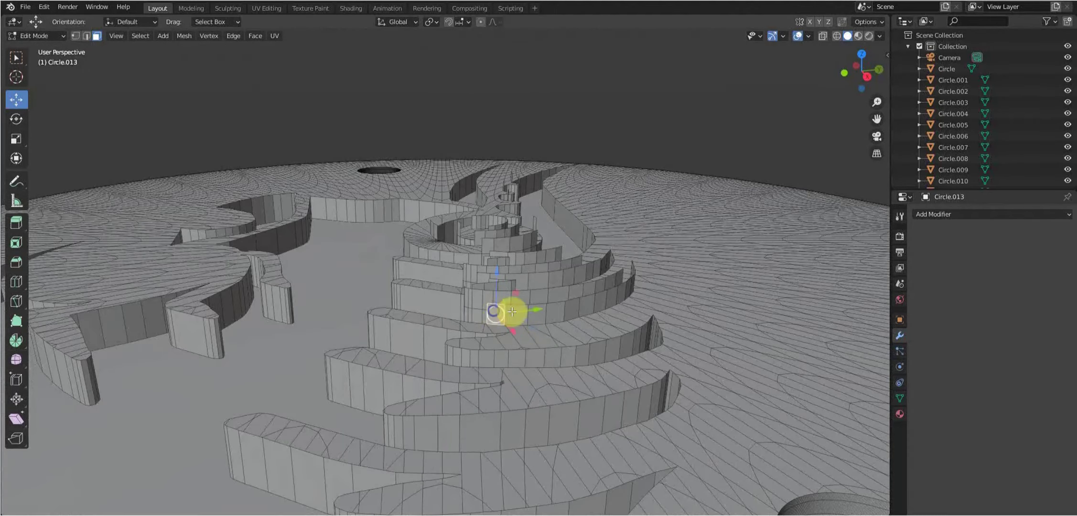
pyautogui.moveTo(617, 295); pyautogui.dragTo(769, 389, button='middle')
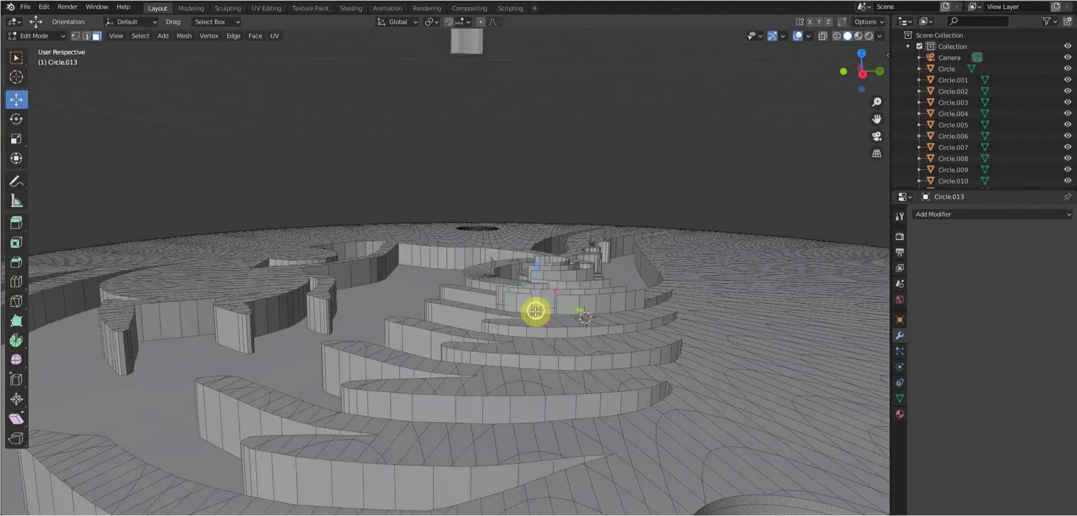
pyautogui.moveTo(535, 307); pyautogui.dragTo(398, 429, button='middle')
pyautogui.moveTo(619, 423); pyautogui.dragTo(329, 403, button='middle')
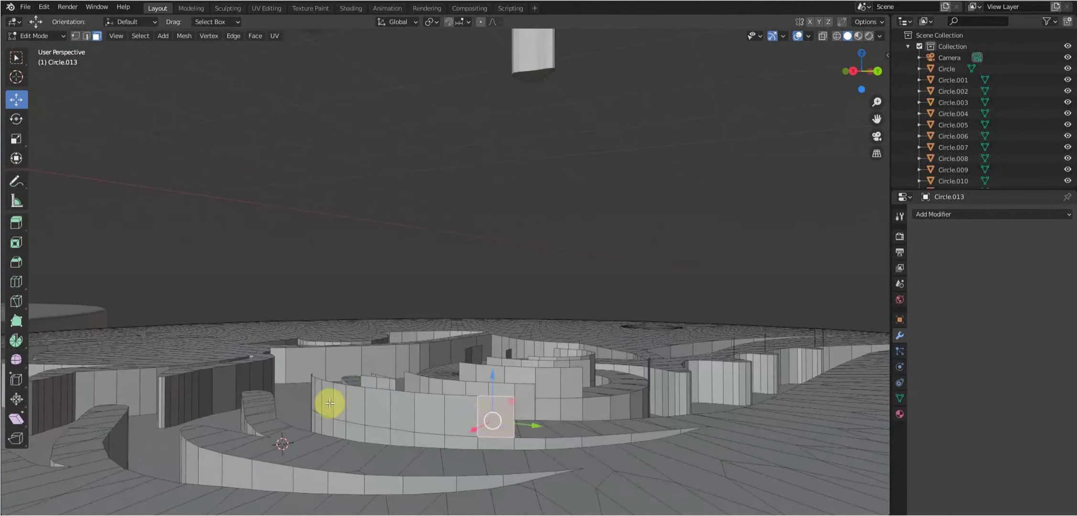
pyautogui.press('x')
pyautogui.click(315, 393)
# Delete the further leftover faces around the central rings.
pyautogui.moveTo(391, 392); pyautogui.dragTo(545, 395, button='middle')
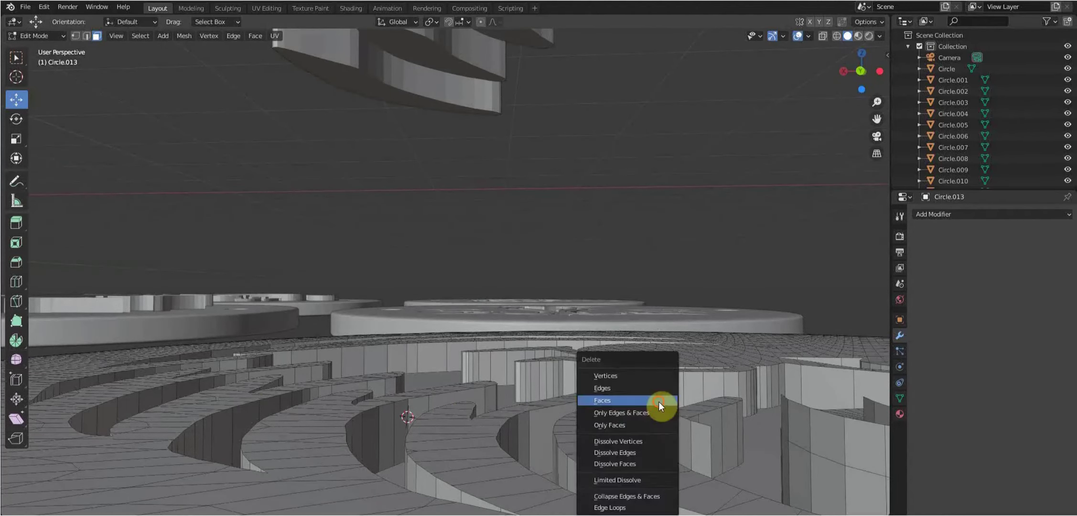
pyautogui.moveTo(643, 431)
pyautogui.mouseDown(button='middle')
pyautogui.moveTo(774, 468)
pyautogui.moveTo(437, 385)
pyautogui.mouseUp(button='middle')
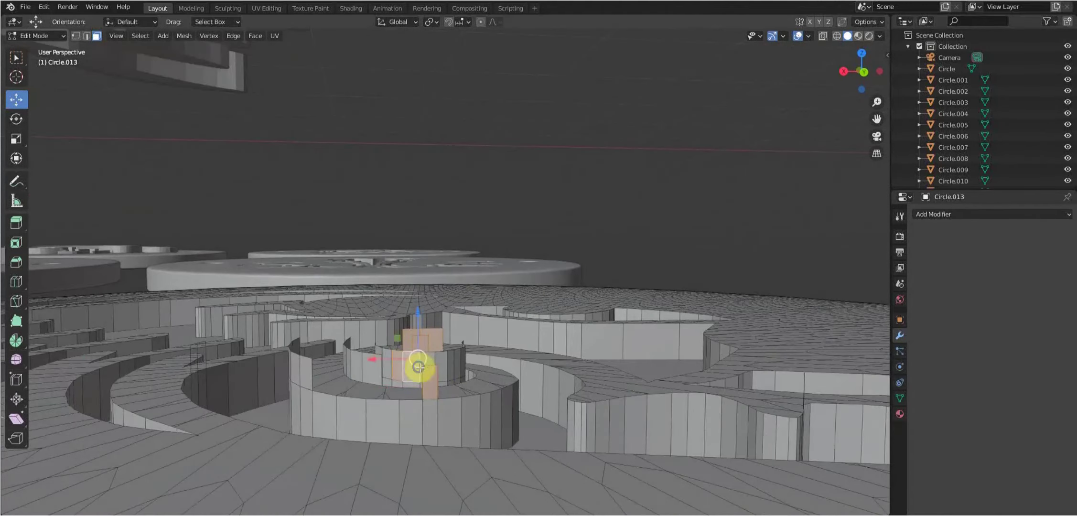
pyautogui.press('x')
pyautogui.click(362, 347)
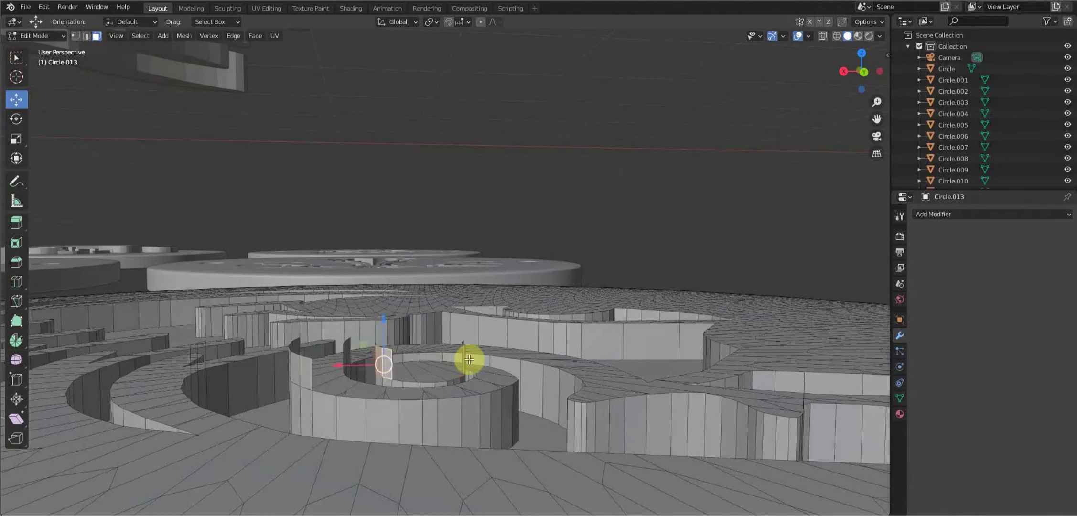
pyautogui.moveTo(466, 358)
pyautogui.mouseDown(button='middle')
pyautogui.moveTo(398, 395)
pyautogui.moveTo(140, 416)
pyautogui.moveTo(328, 342)
pyautogui.mouseUp(button='middle')
pyautogui.press('x')
pyautogui.click(356, 384)
# Delete the last leftover faces and edges on the disc and return to Object Mode.
pyautogui.click(351, 333)
pyautogui.scroll(-5, 437, 343)
pyautogui.moveTo(438, 344); pyautogui.dragTo(553, 125, button='middle')
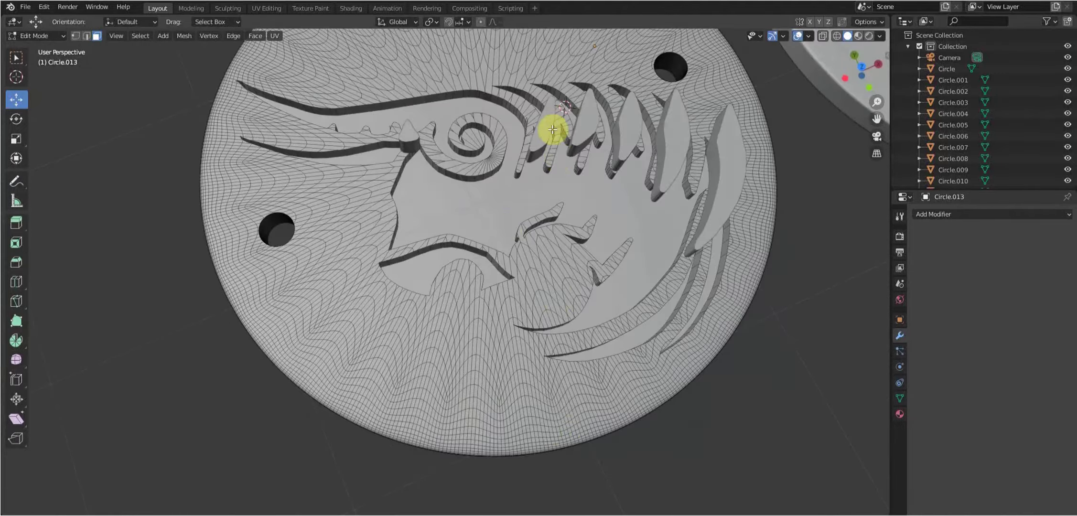
pyautogui.moveTo(544, 204)
pyautogui.mouseDown(button='middle')
pyautogui.moveTo(373, 341)
pyautogui.moveTo(461, 366)
pyautogui.moveTo(337, 327)
pyautogui.moveTo(482, 378)
pyautogui.moveTo(474, 391)
pyautogui.mouseUp(button='middle')
pyautogui.scroll(4, 373, 341)
pyautogui.click(482, 378)
pyautogui.click(431, 406)
pyautogui.moveTo(529, 421); pyautogui.dragTo(620, 349, button='middle')
pyautogui.press('Tab')
# Select the Plane.009 slat pieces and begin lowering them toward the disc.
pyautogui.scroll(3, 619, 350)
pyautogui.scroll(2, 290, 201)
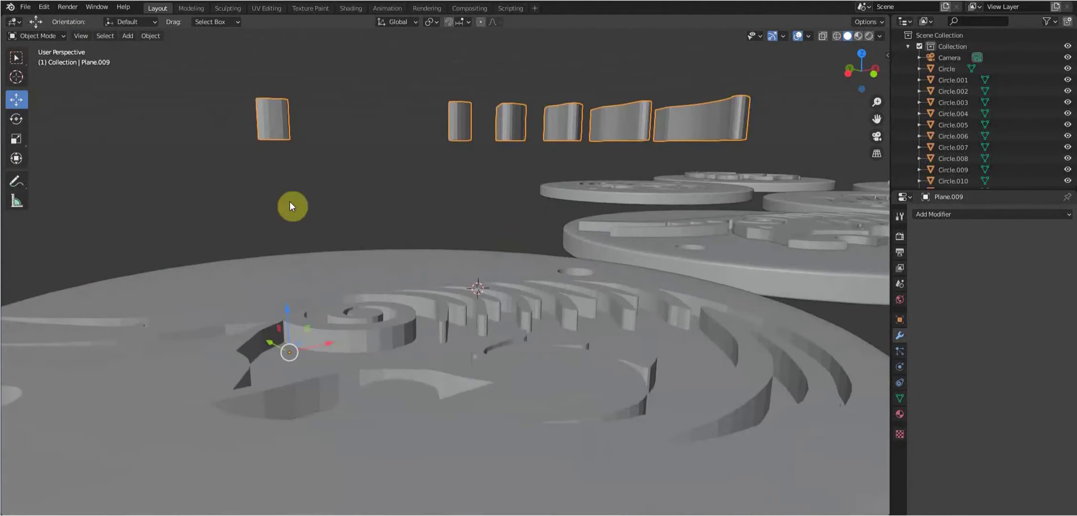
pyautogui.click(150, 36)
pyautogui.click(261, 46)
pyautogui.press('z')
pyautogui.click(577, 252)
pyautogui.scroll(3, 616, 438)
pyautogui.moveTo(617, 439)
pyautogui.mouseDown(button='middle')
pyautogui.moveTo(415, 365)
pyautogui.moveTo(520, 402)
pyautogui.moveTo(464, 358)
pyautogui.mouseUp(button='middle')
# With X-ray on, move the slat mesh down along Z into the disc.
pyautogui.press('Tab')
pyautogui.hotkey('alt', 'z')
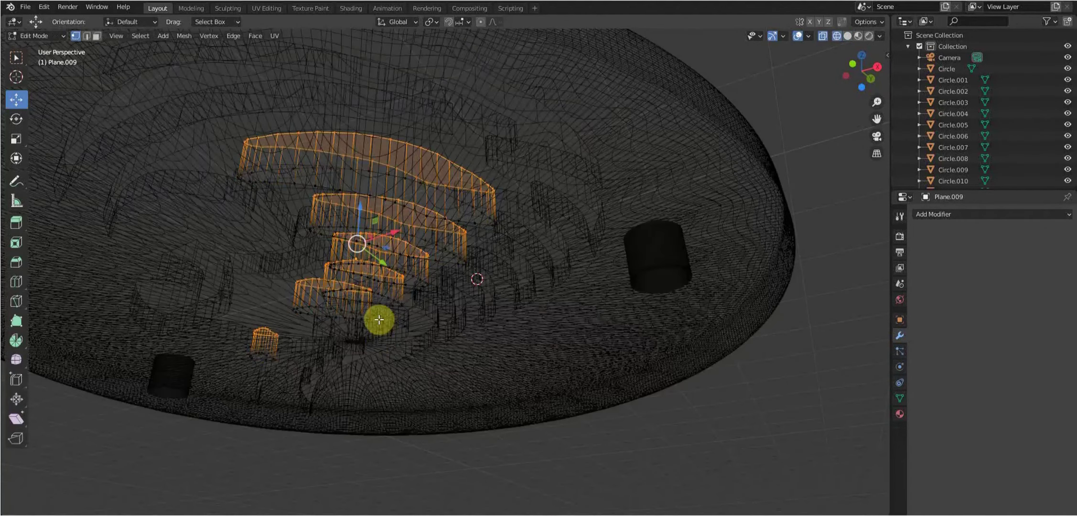
pyautogui.press('g')
pyautogui.press('z')
pyautogui.click(356, 233)
pyautogui.hotkey('alt', 'z')
pyautogui.press('Tab')
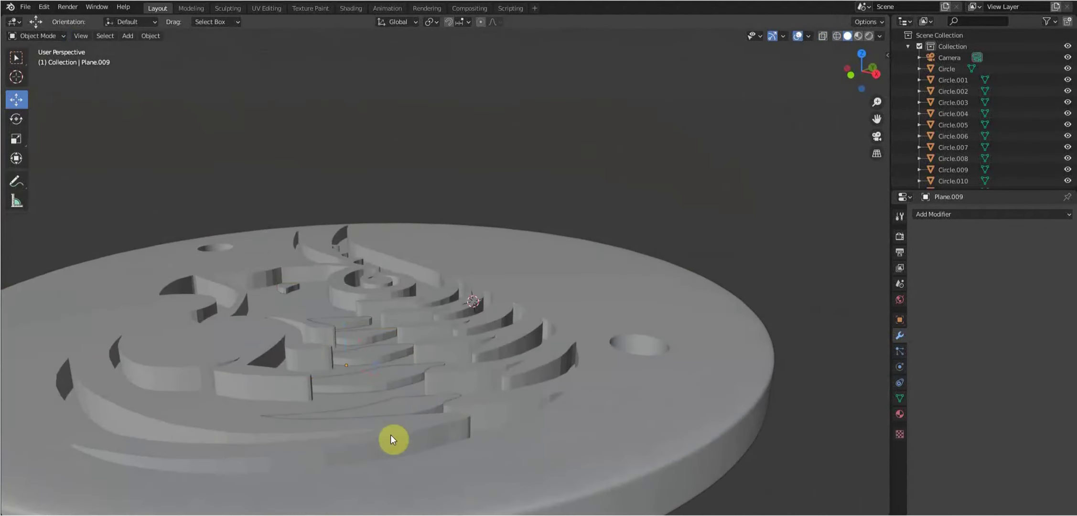